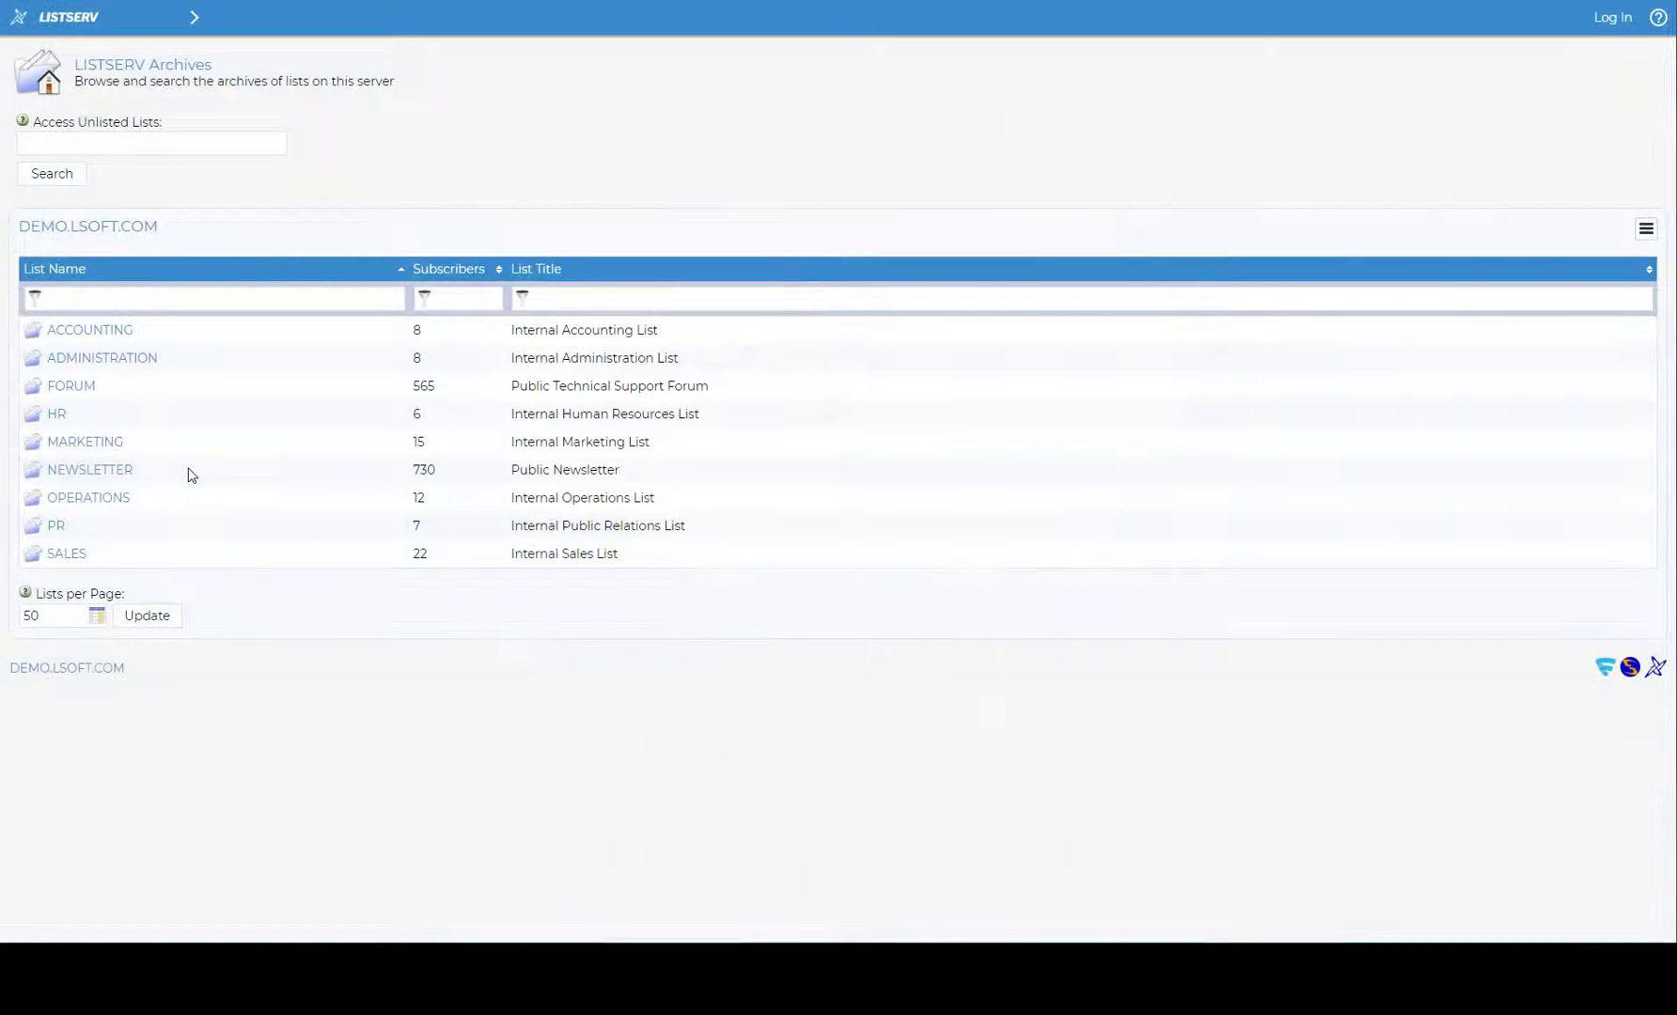
- Open the NEWSLETTER list archives and log in with the list editor's email and password
left_click(121, 470)
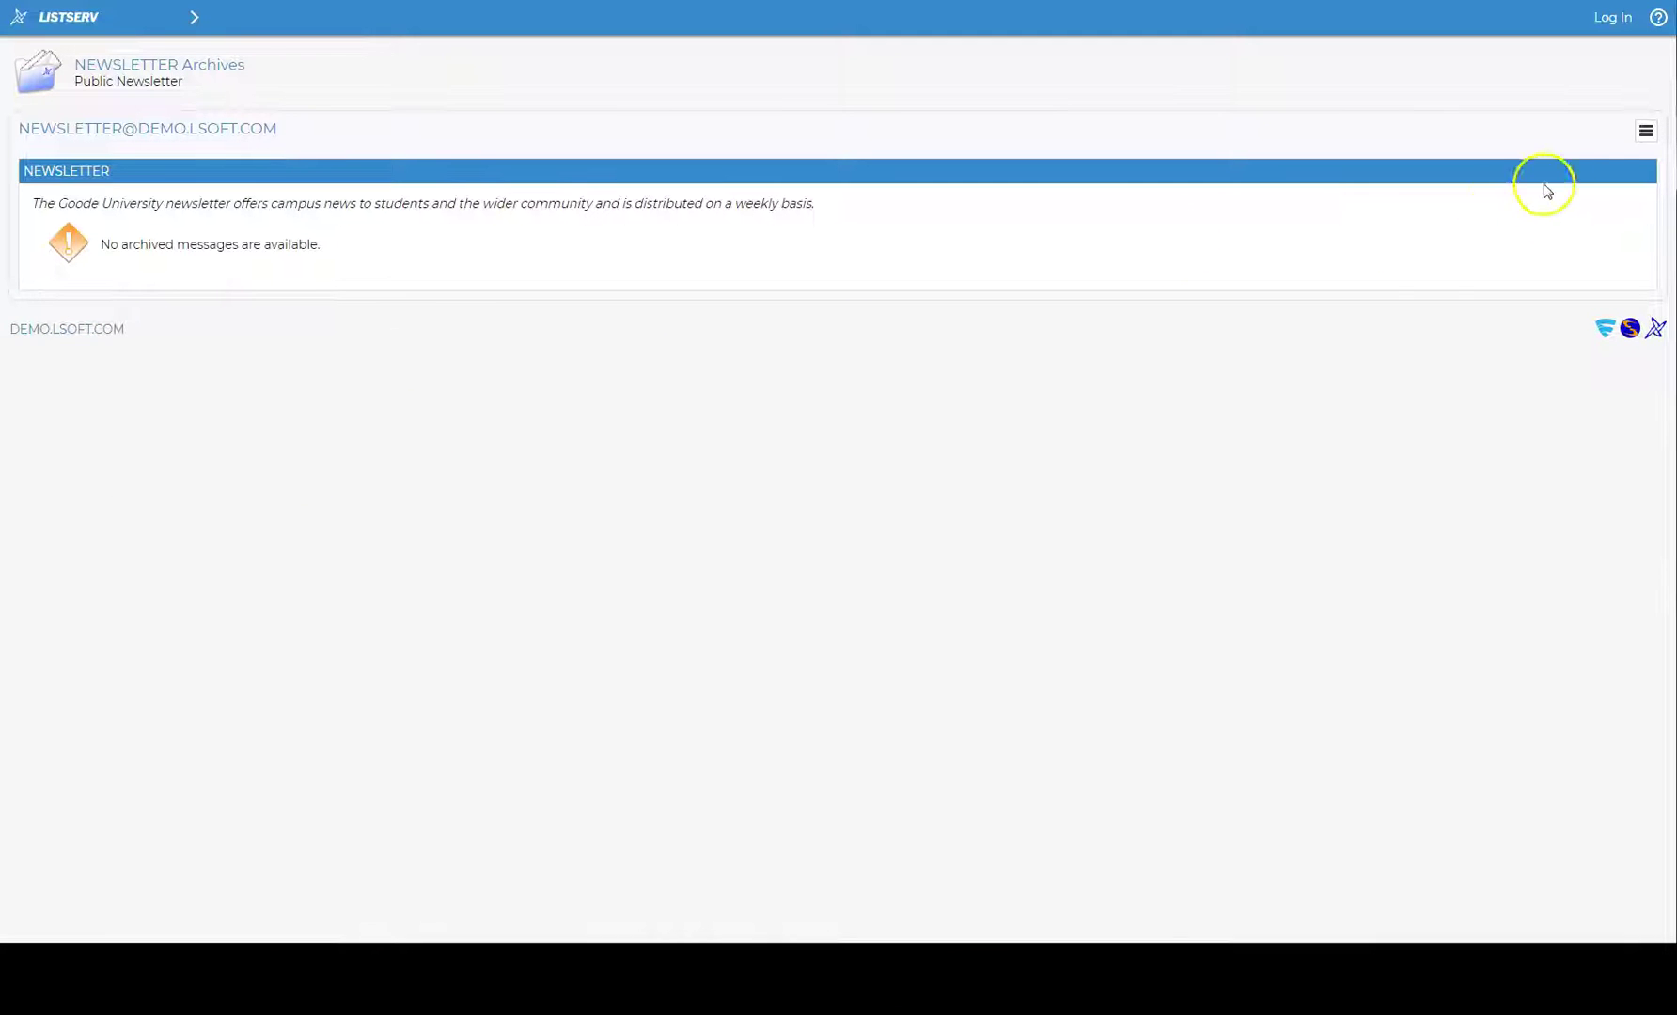
left_click(1654, 139)
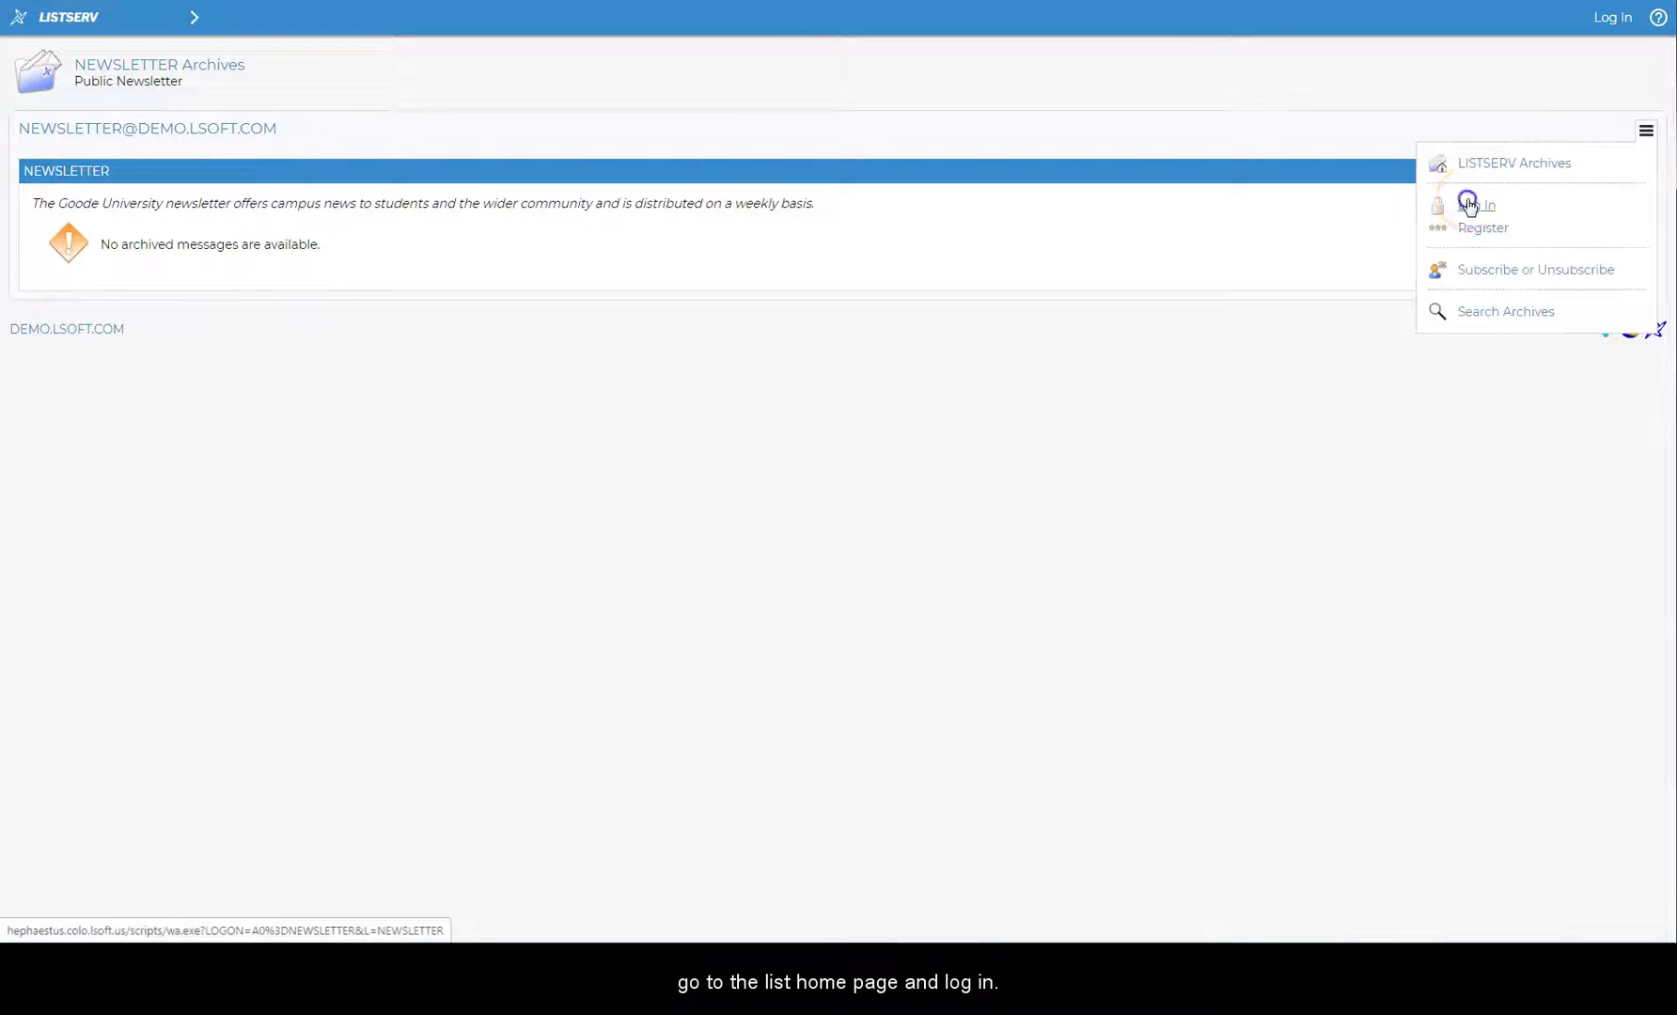
left_click(1471, 205)
type("e")
left_click(362, 233)
left_click(318, 242)
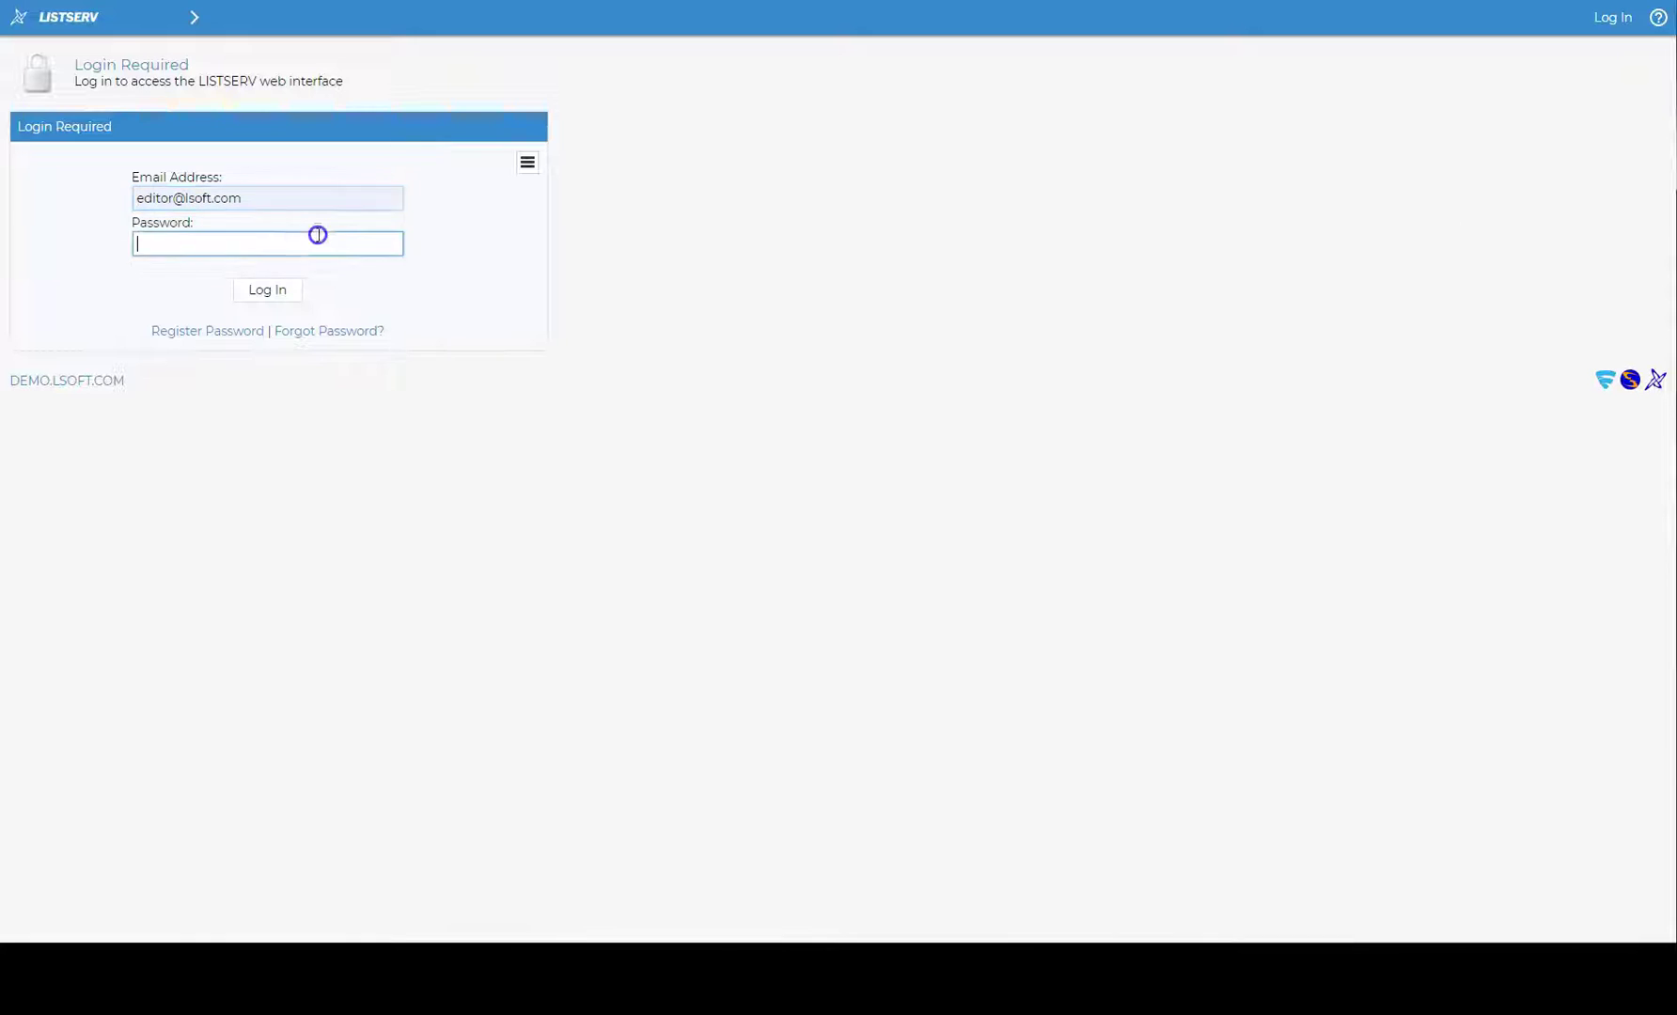
type("••••••••••")
left_click(268, 292)
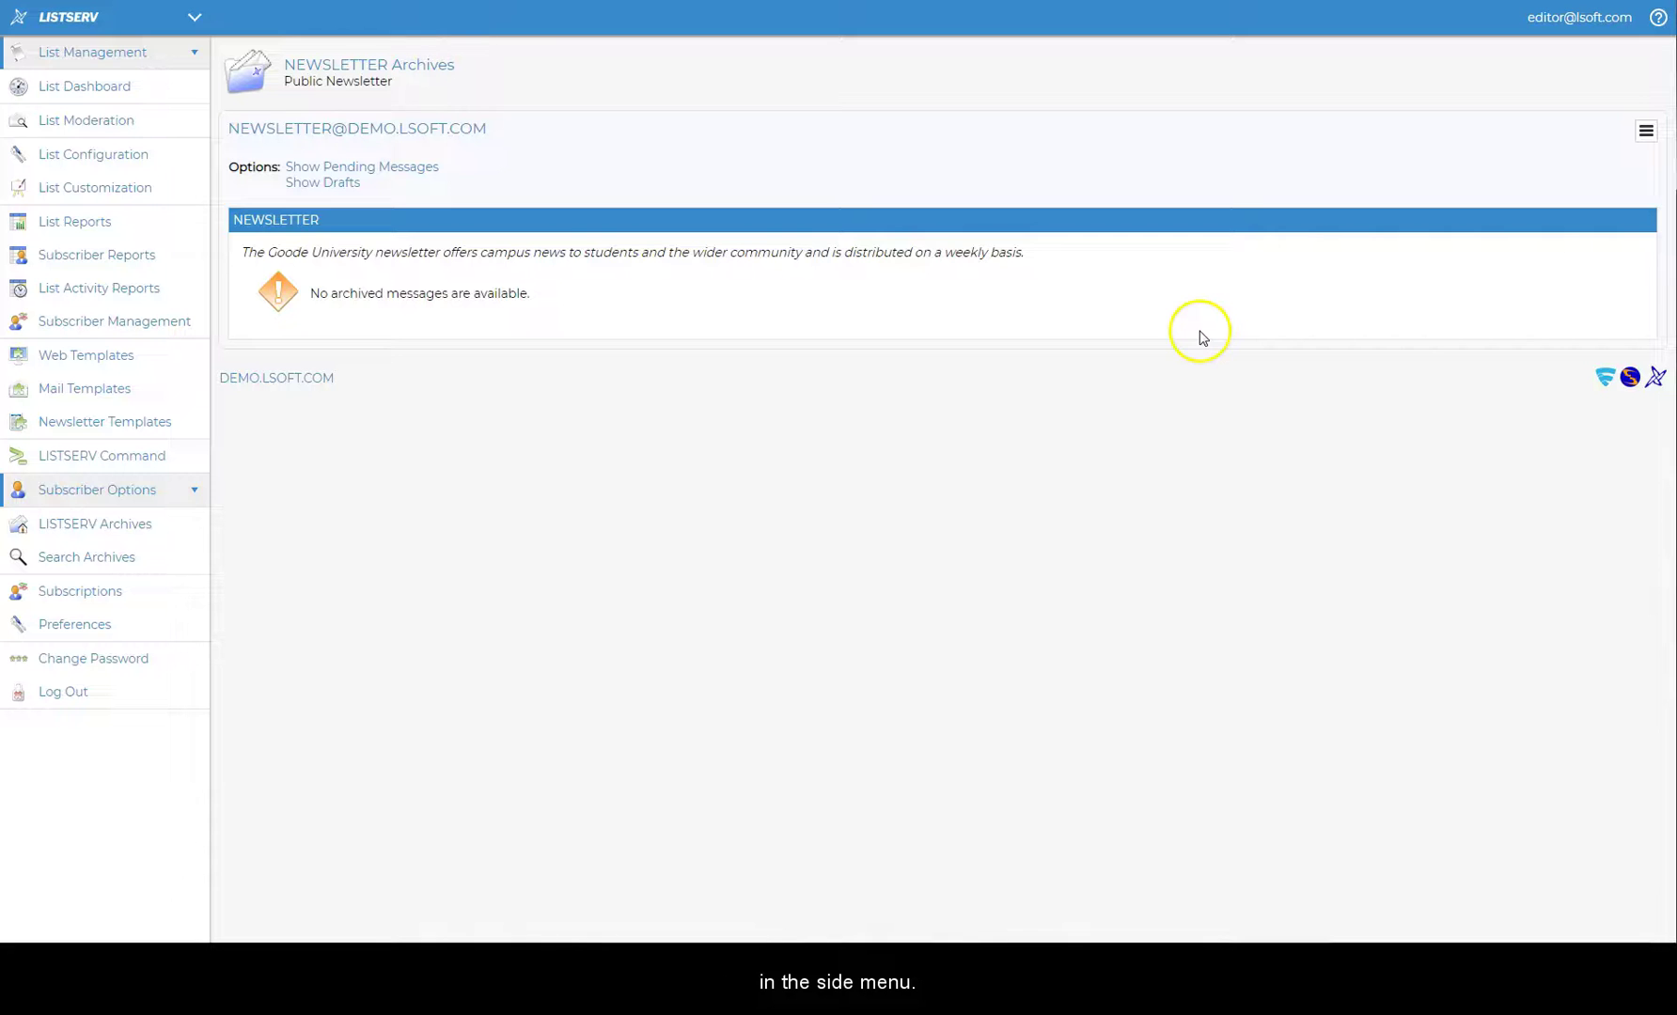
- Start Send Newsletter, try Post Message with an HTML body, then return to the newsletter Template step
left_click(1644, 137)
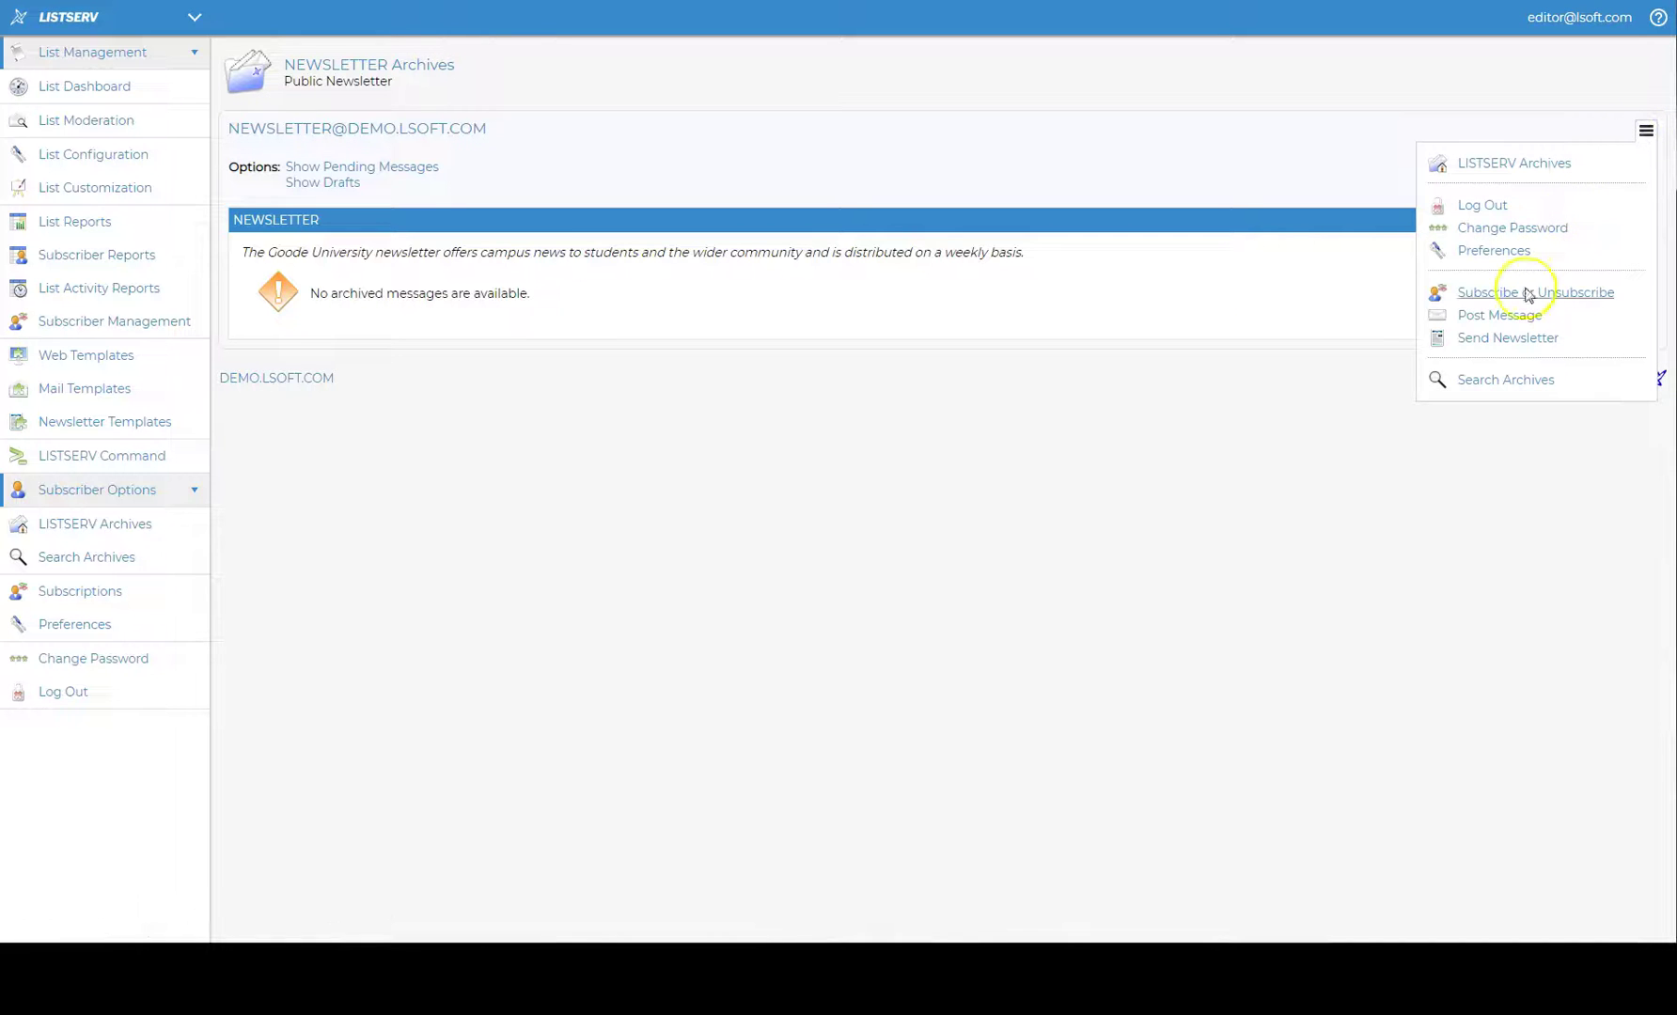
left_click(1513, 338)
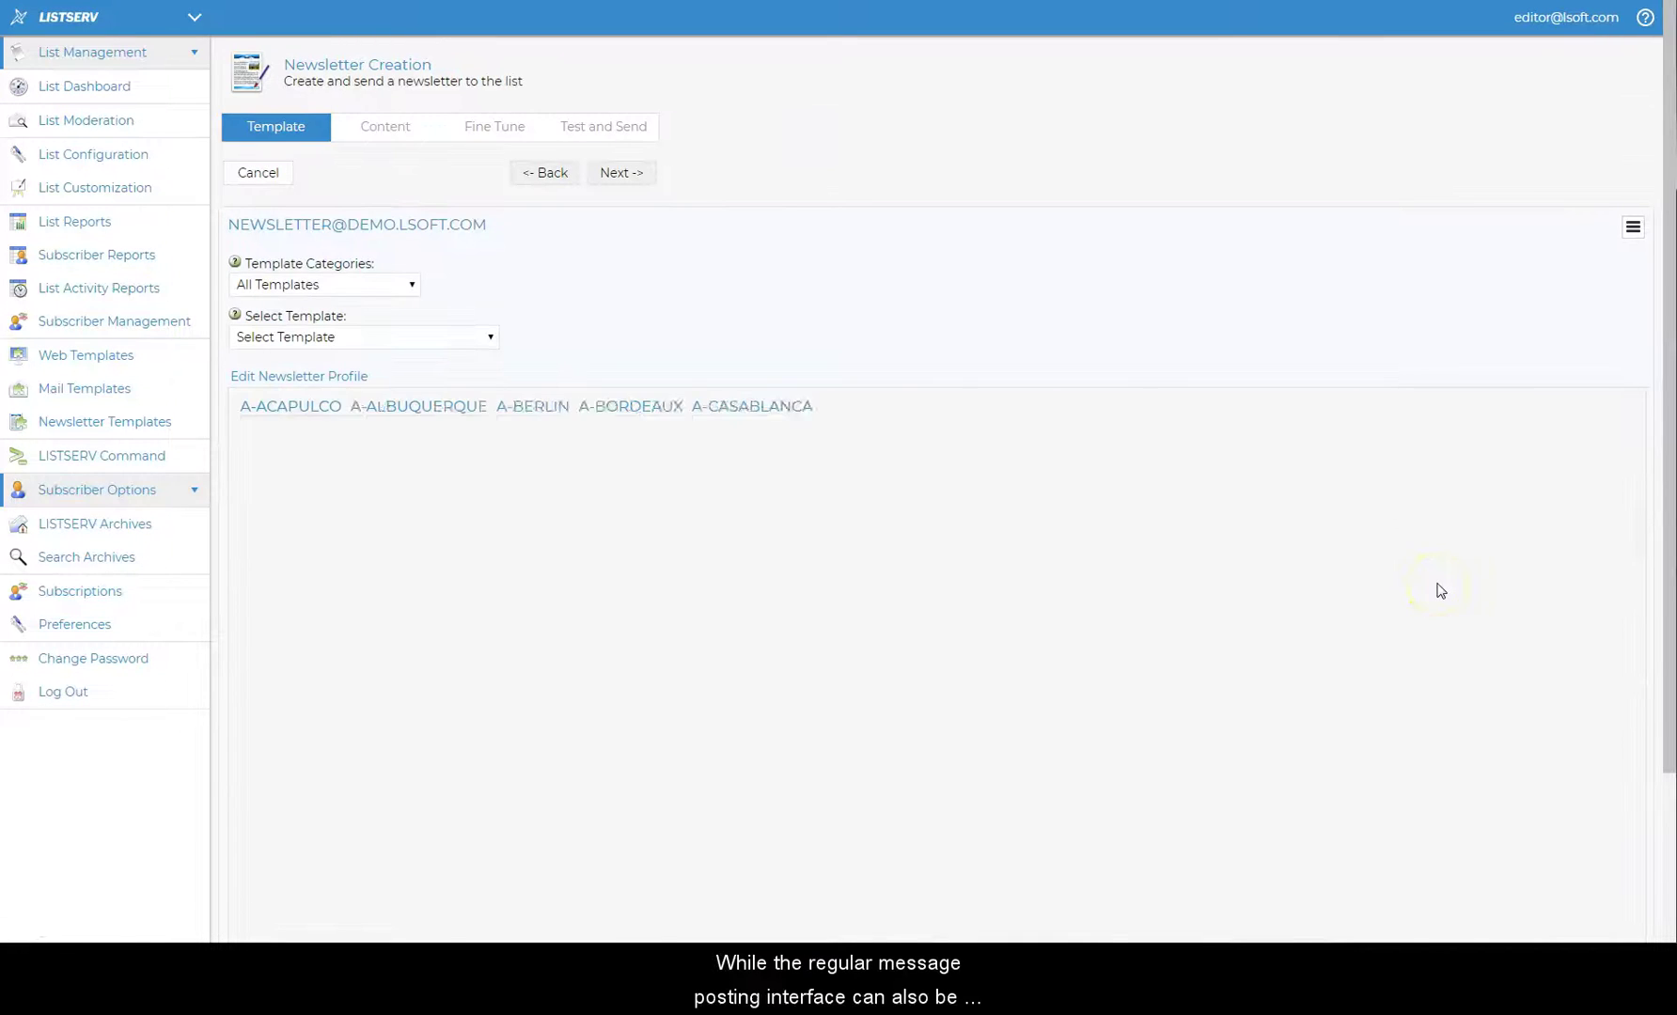
left_click(1633, 227)
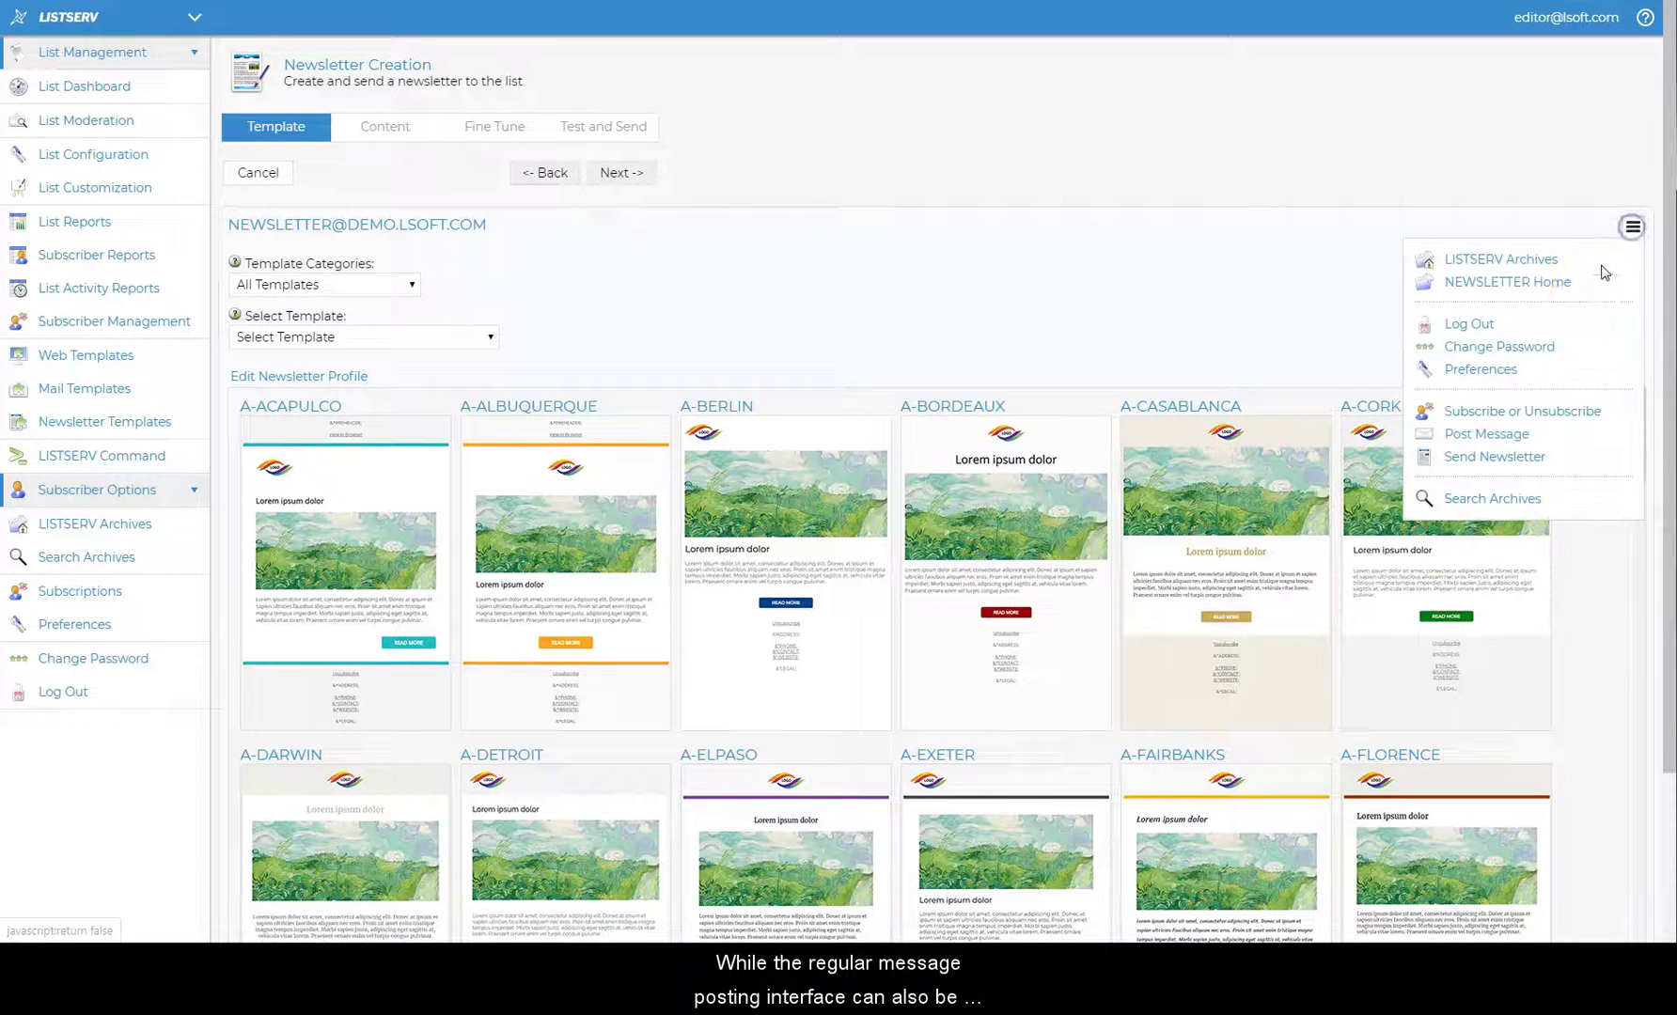
left_click(1498, 438)
left_click(429, 268)
left_click(423, 300)
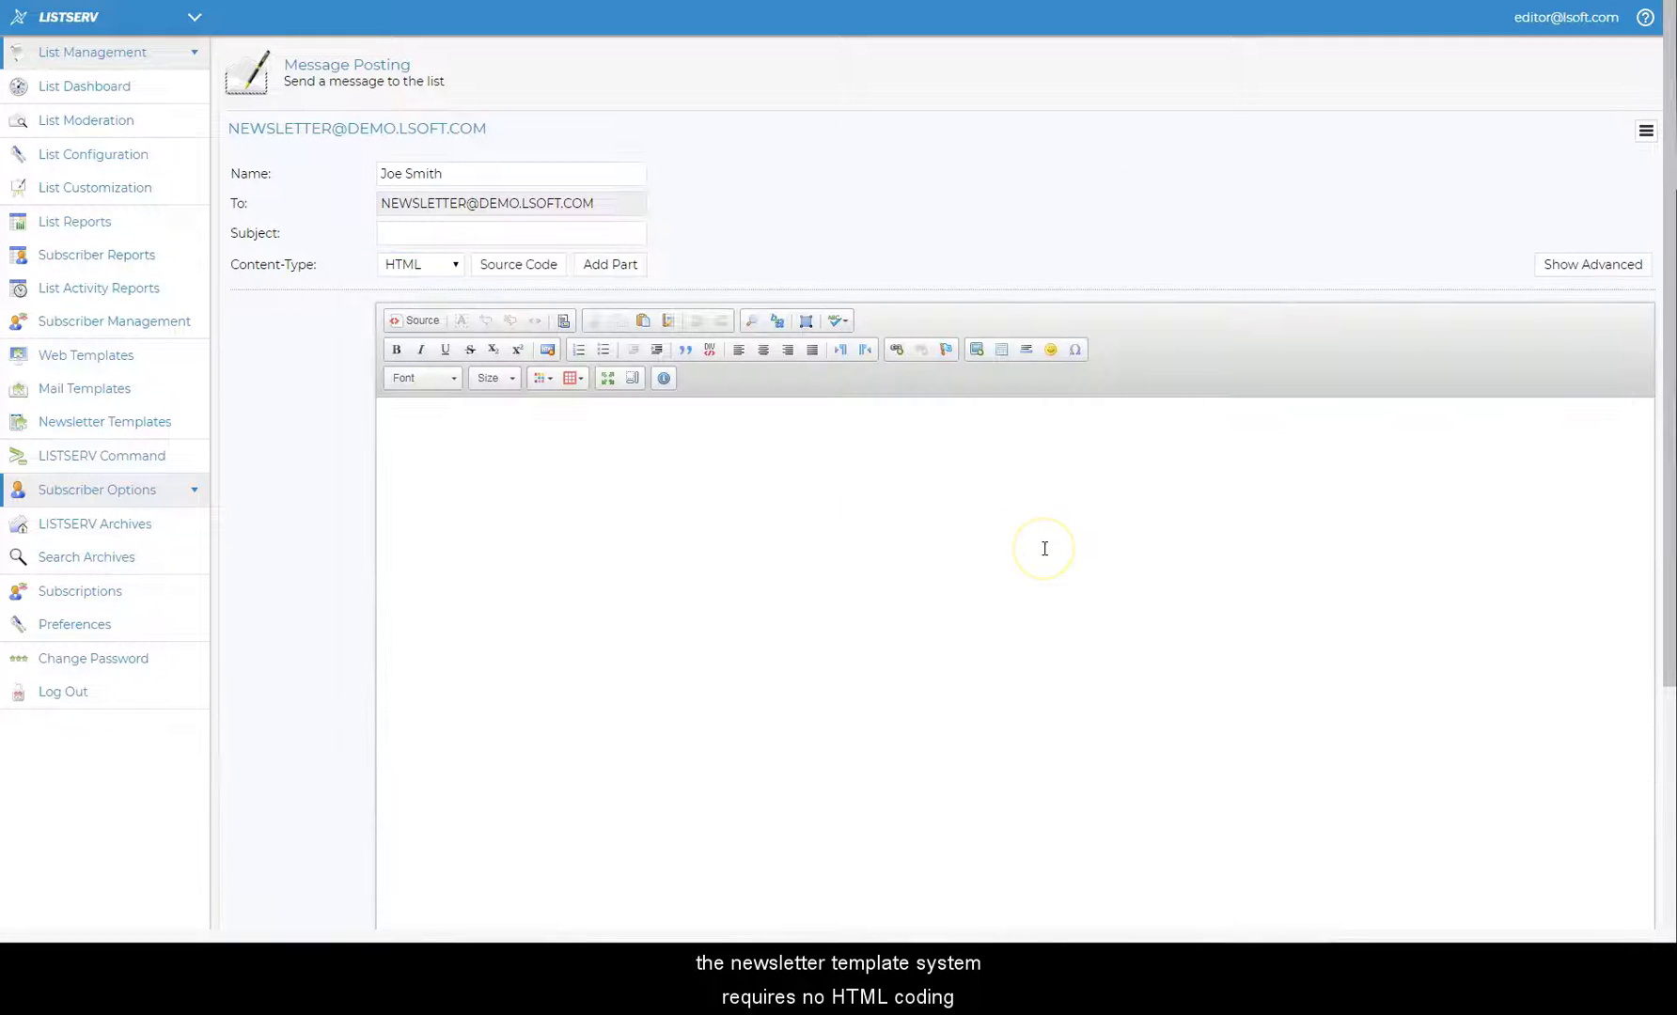
left_click(1645, 134)
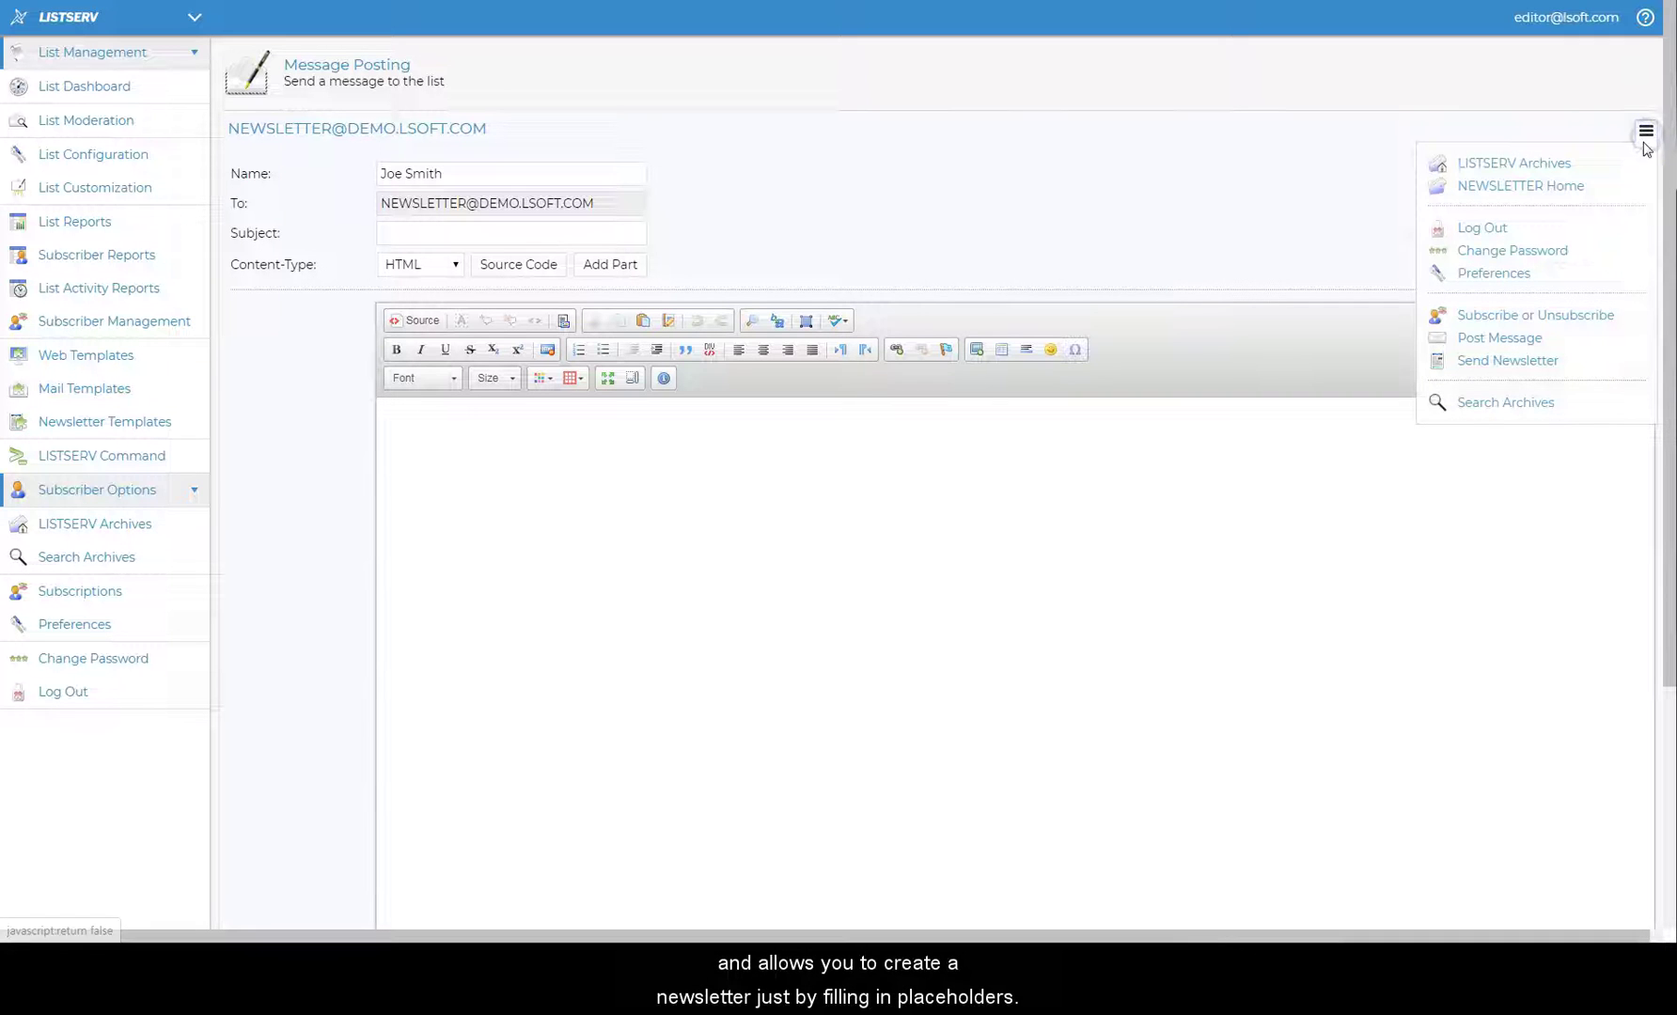
left_click(1529, 362)
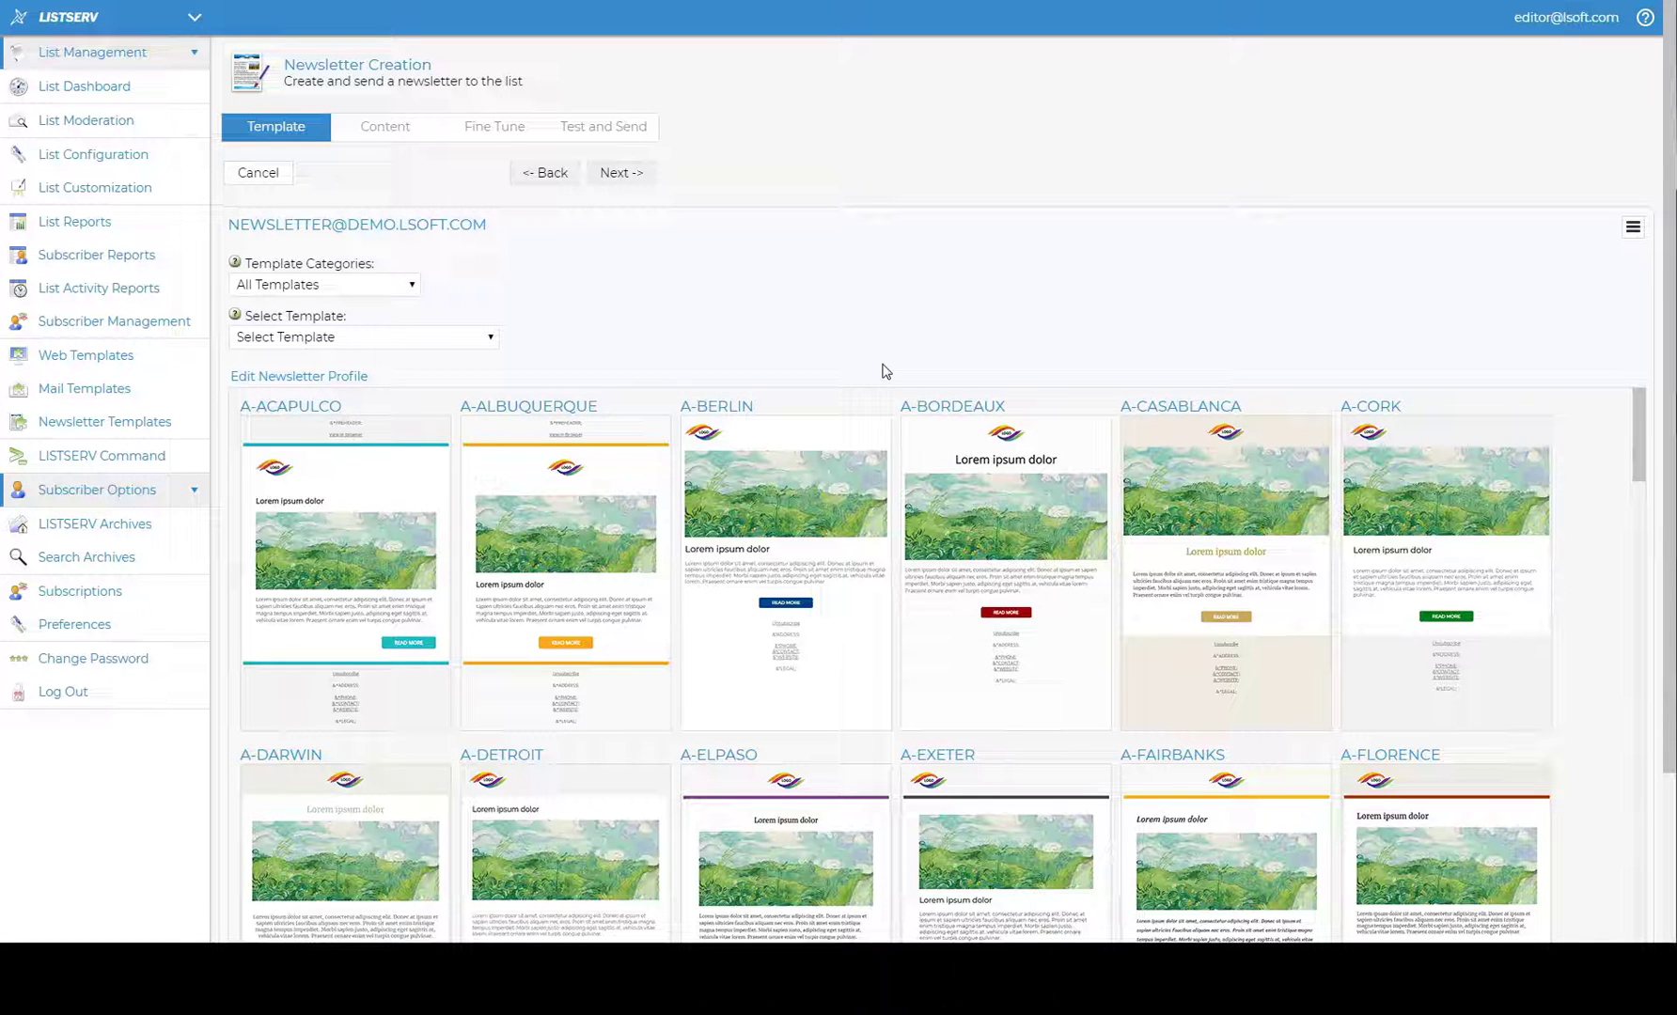
- In the newsletter profile, enter name 'Goode University Newsletter', paste the logo URL, and save
left_click(313, 379)
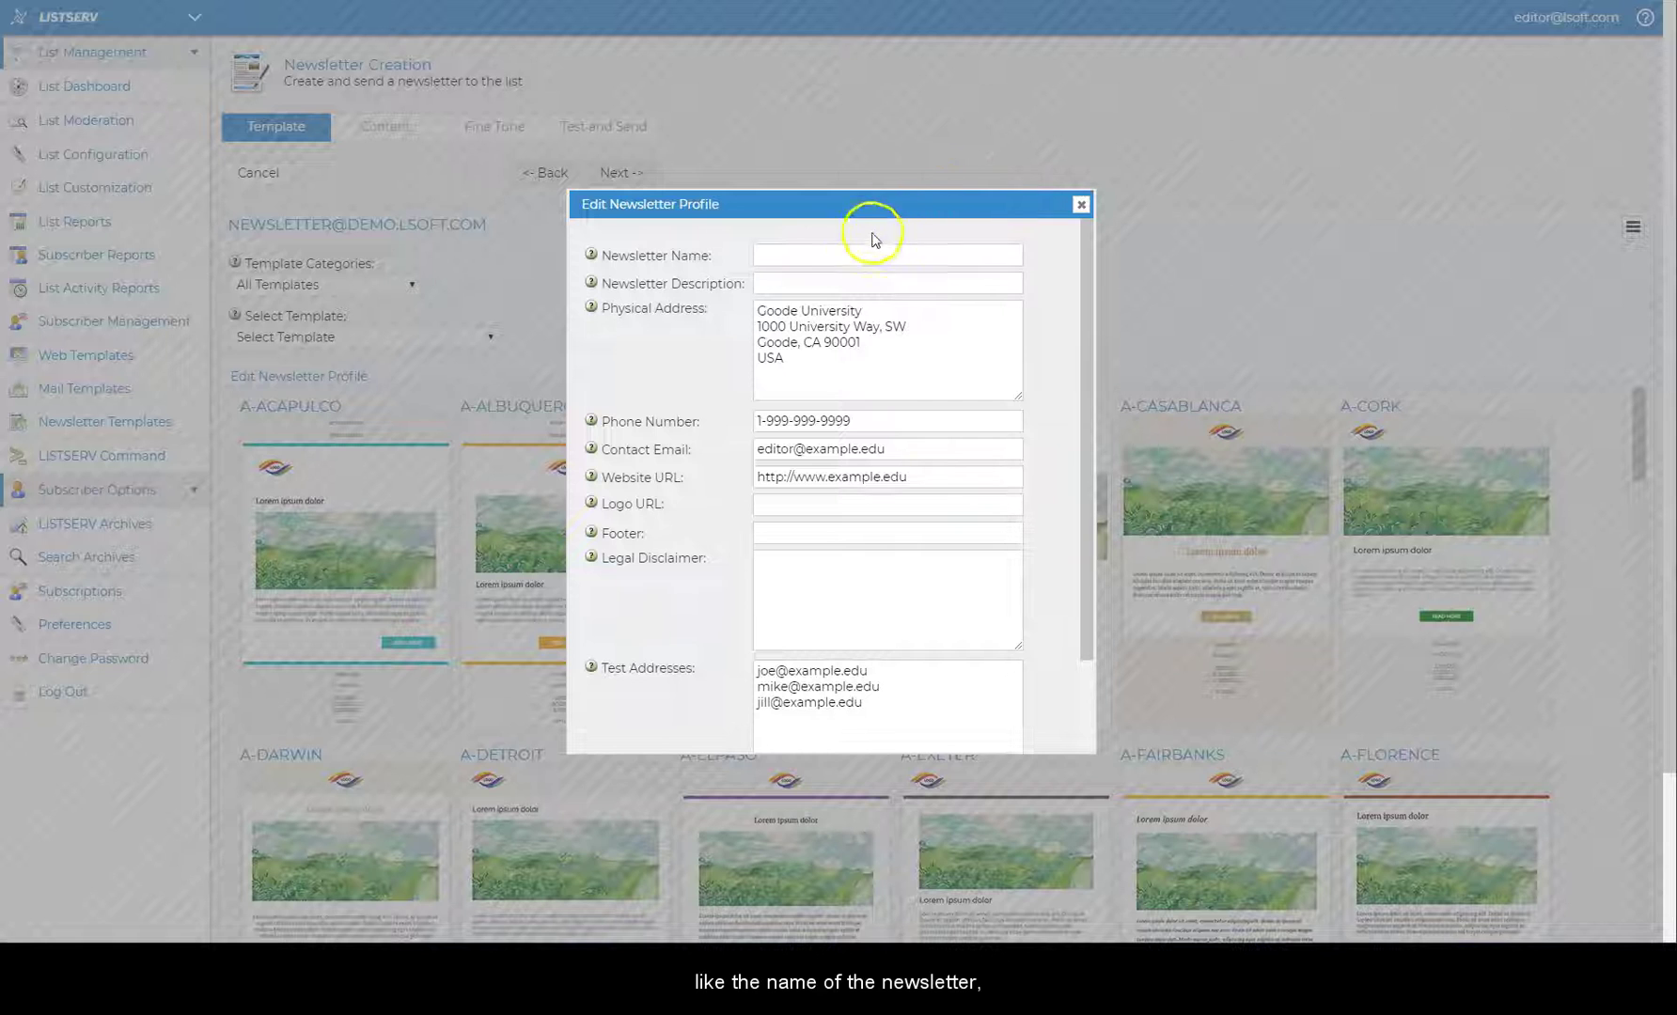
left_click(845, 254)
type("Goode University Newsletter")
left_click(862, 343)
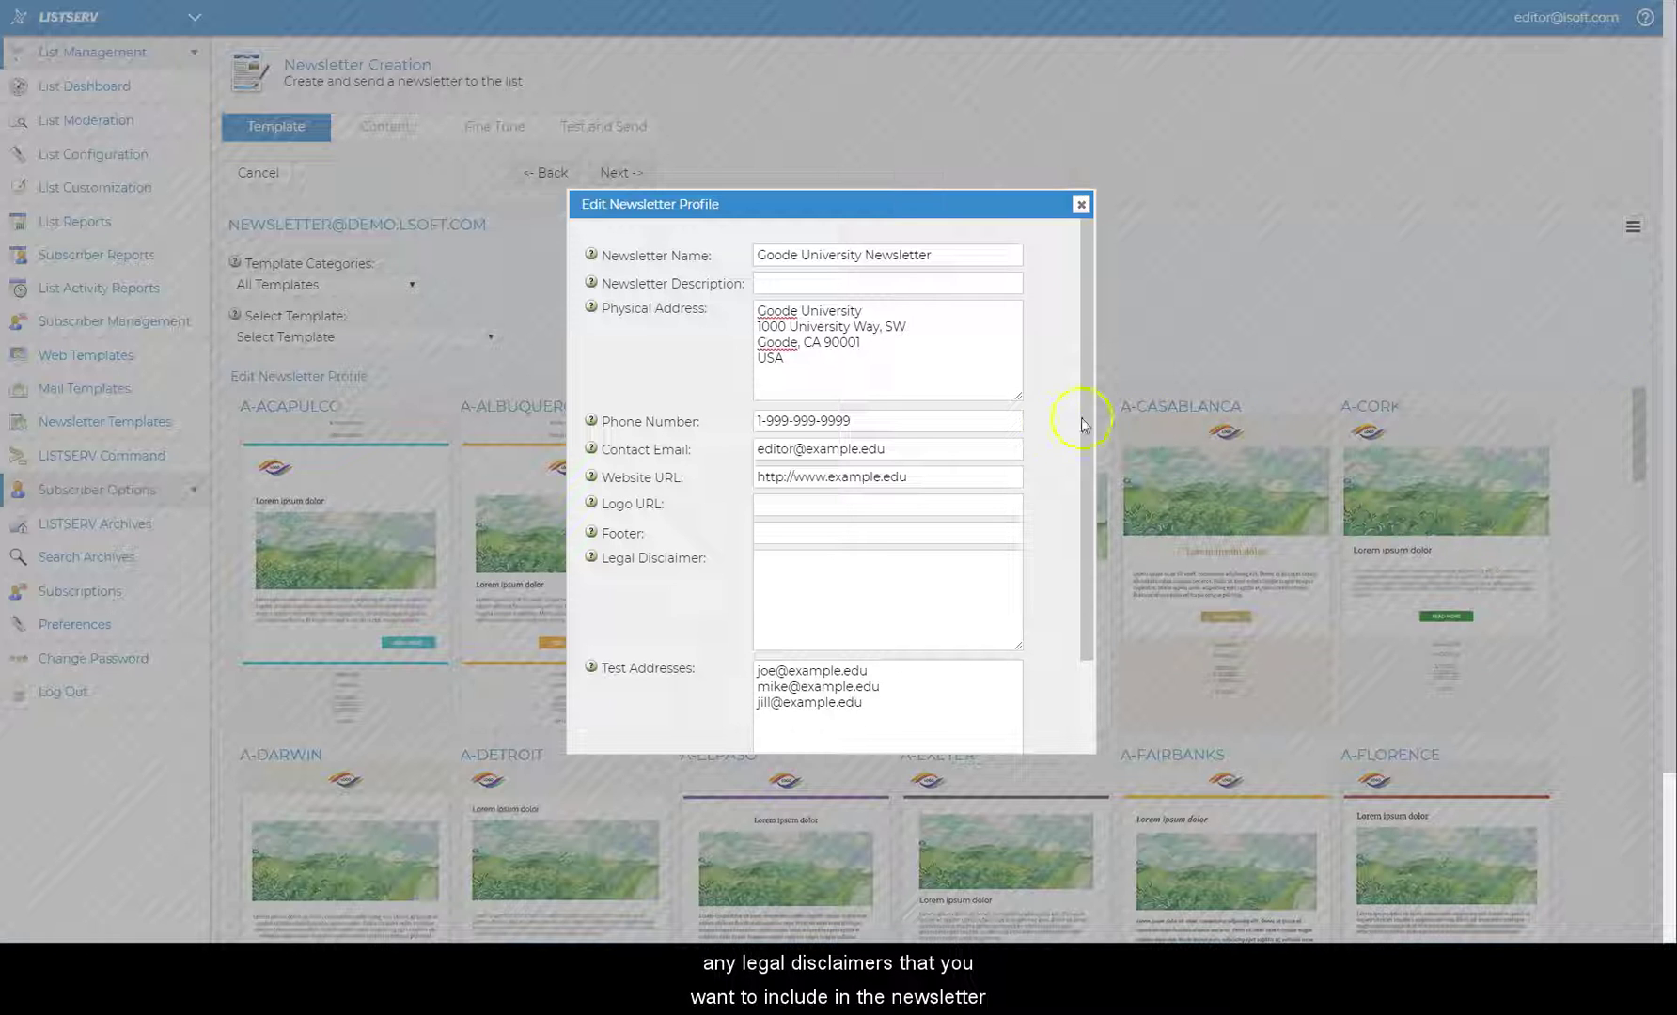
left_click(823, 506)
key("ctrl+v")
scroll(1048, 571, "down", 3)
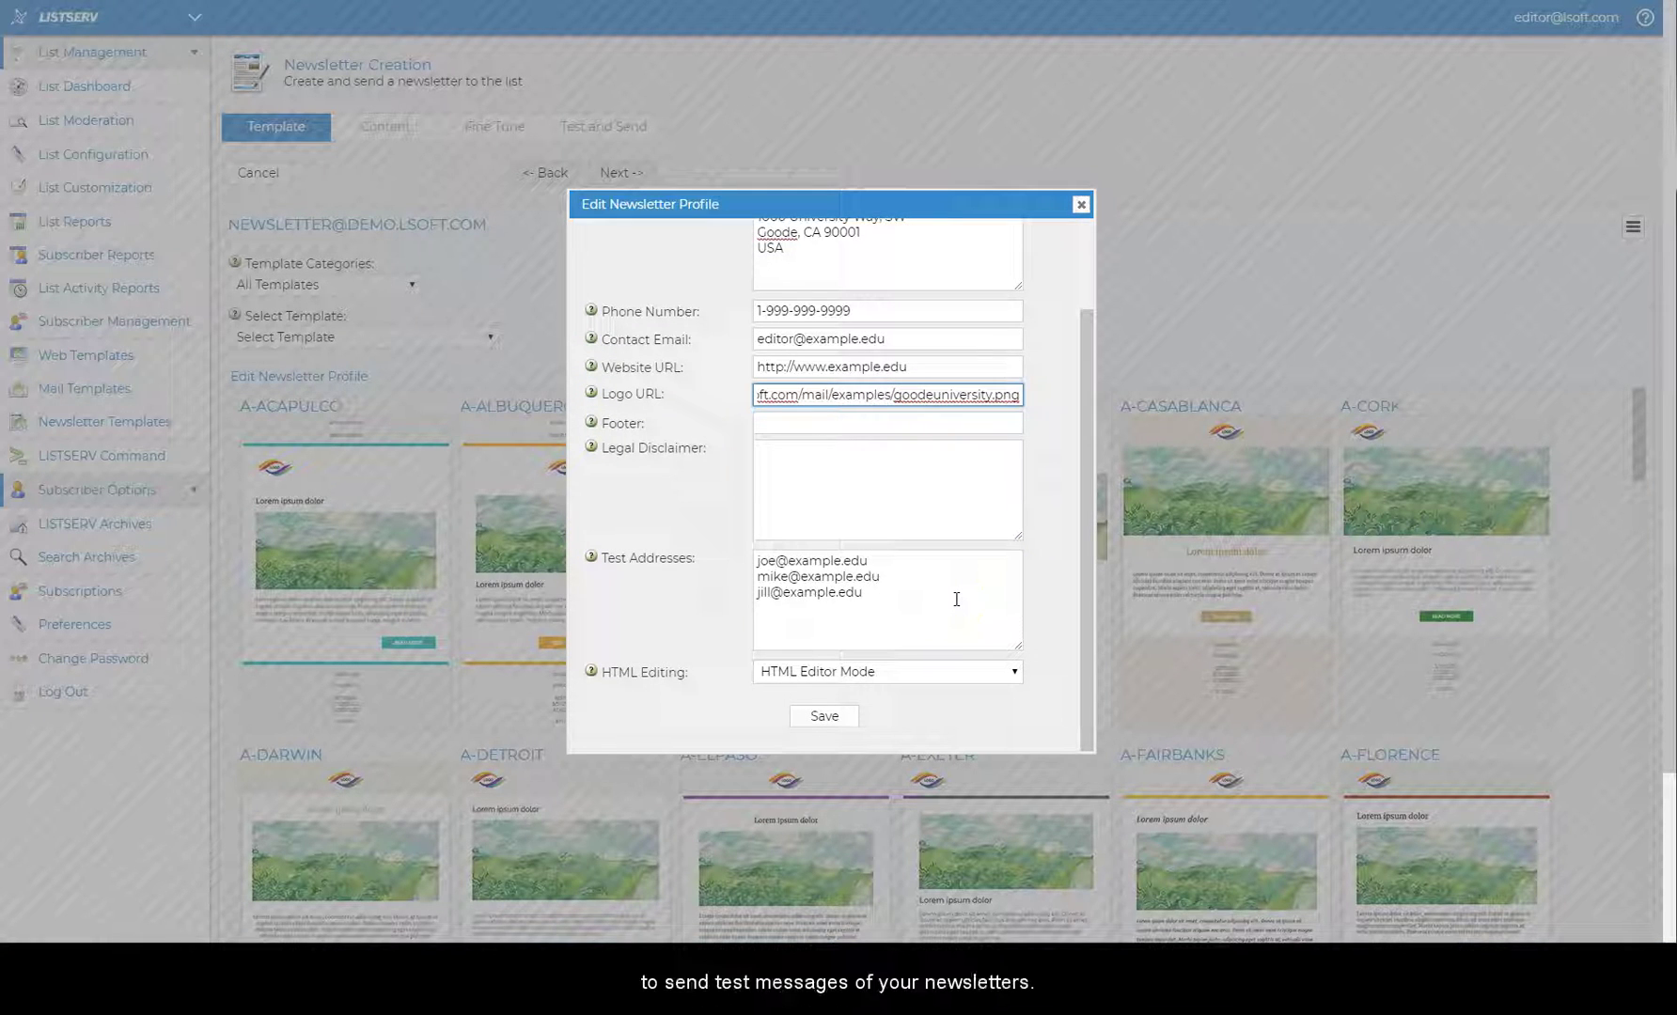
left_click(825, 716)
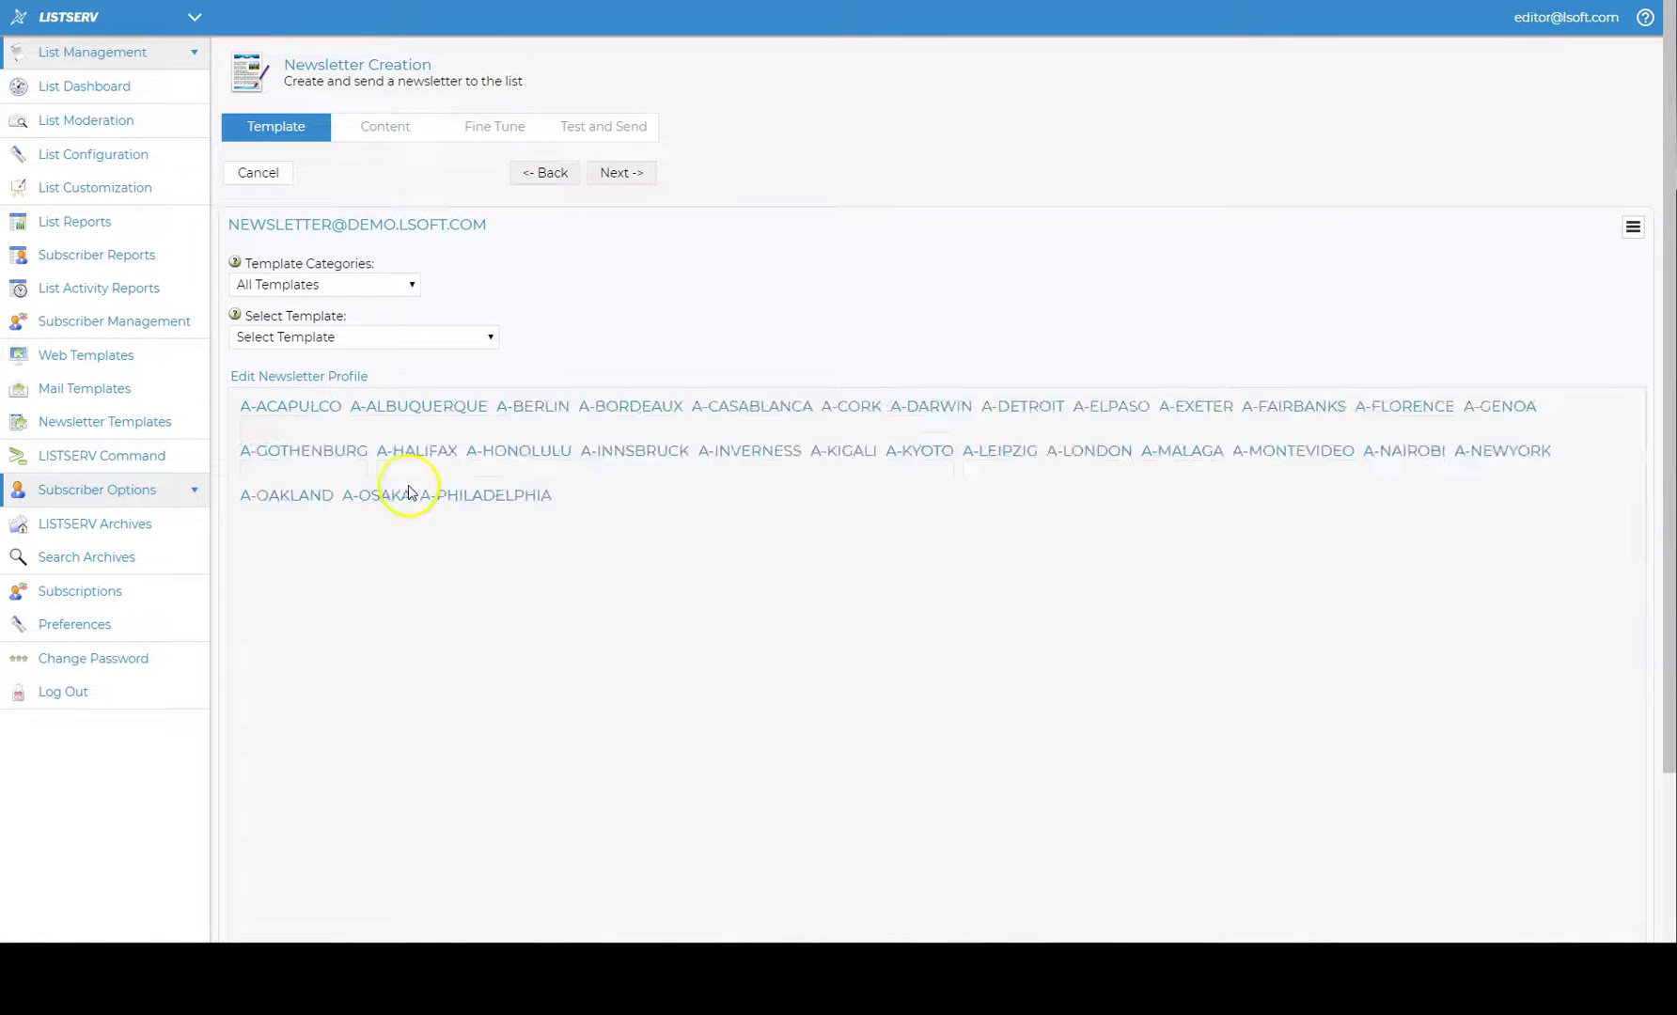
- Reopen the newsletter profile to review its details, then close it unchanged
left_click(297, 376)
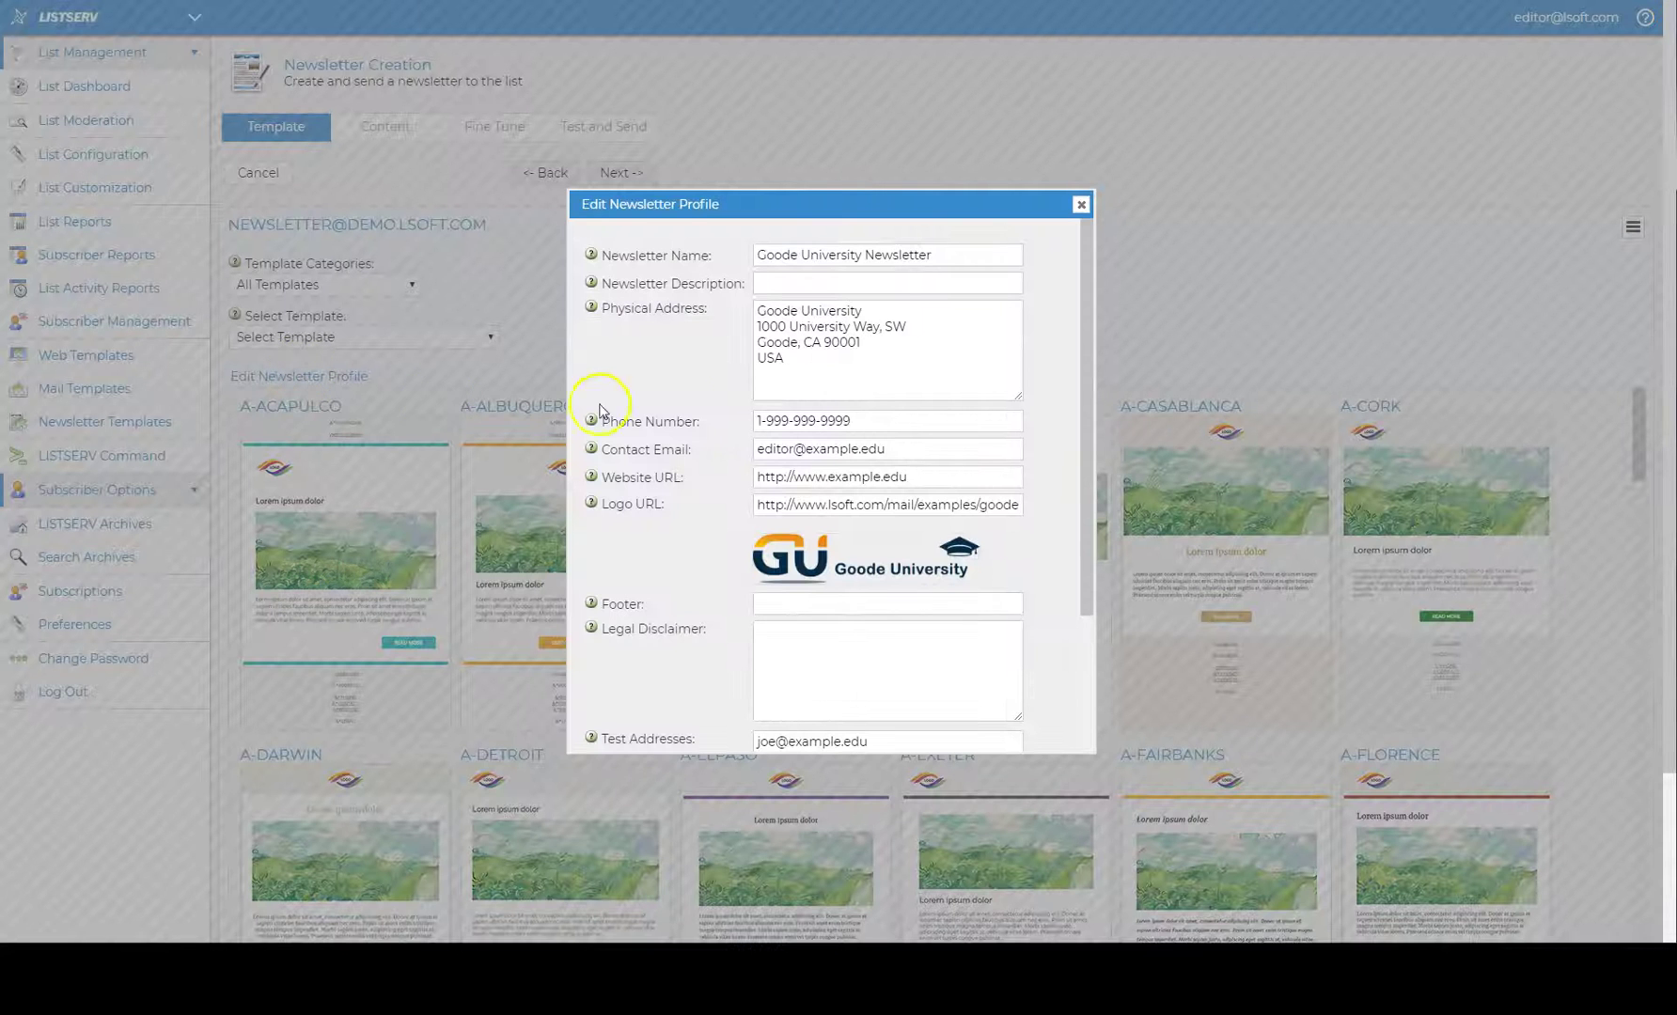
scroll(684, 419, "down", 2)
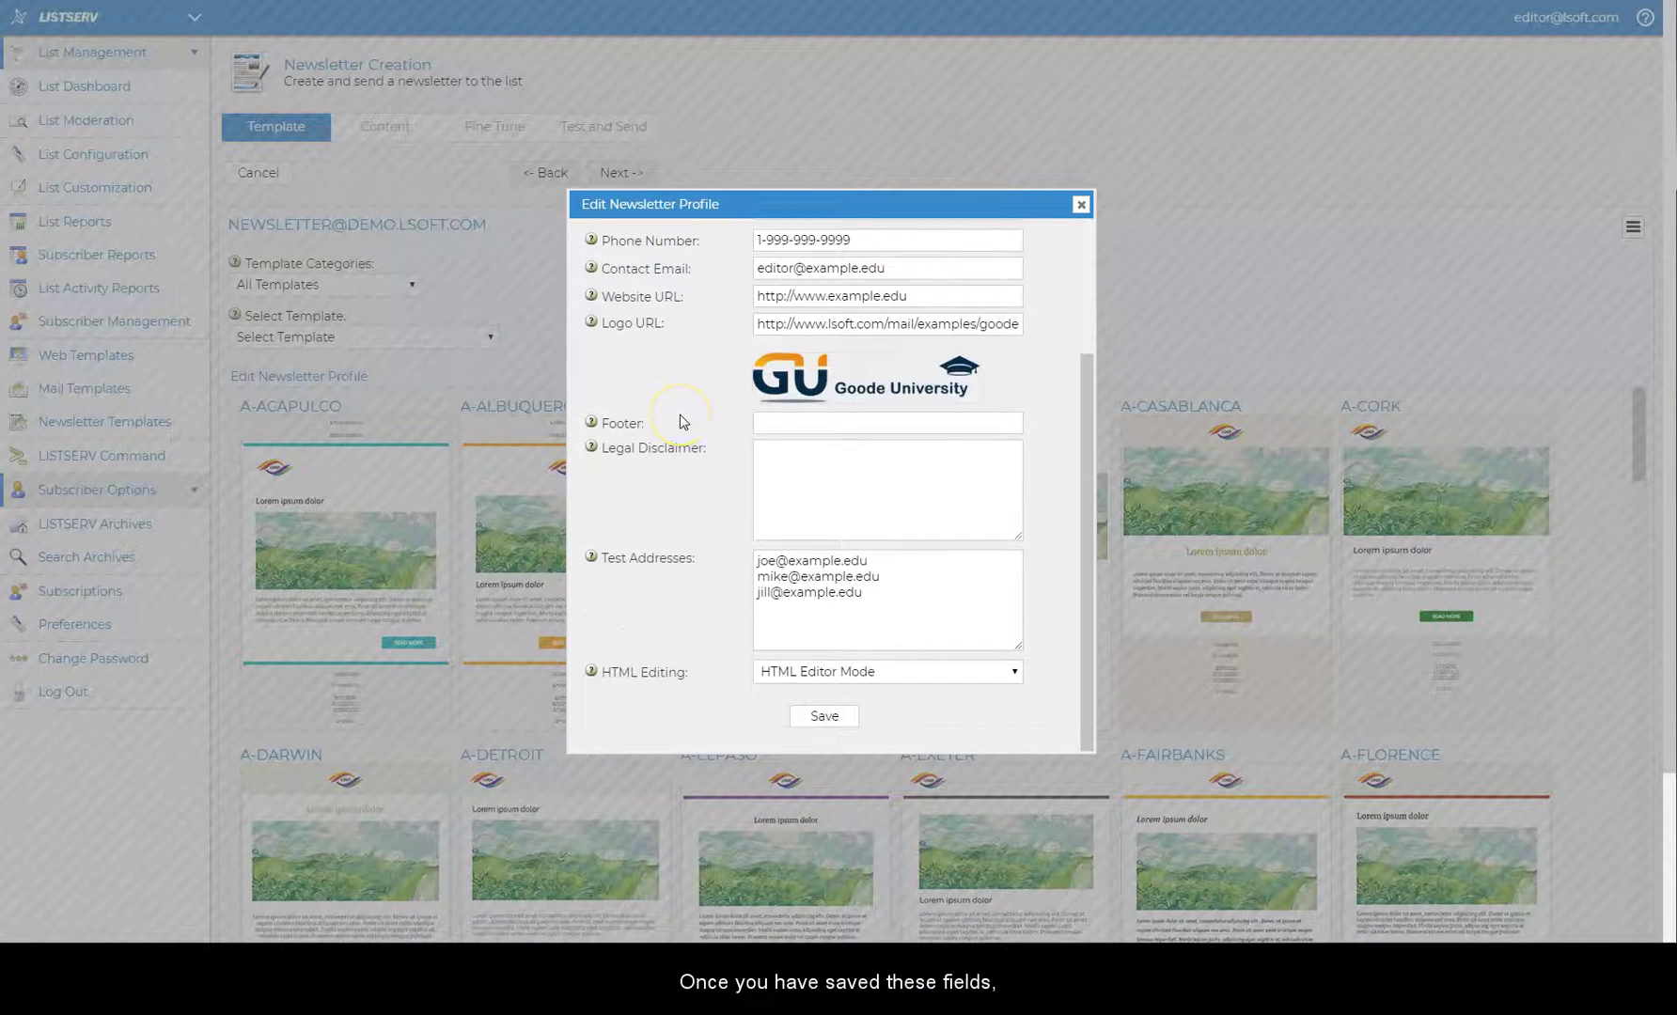
scroll(683, 421, "up", 2)
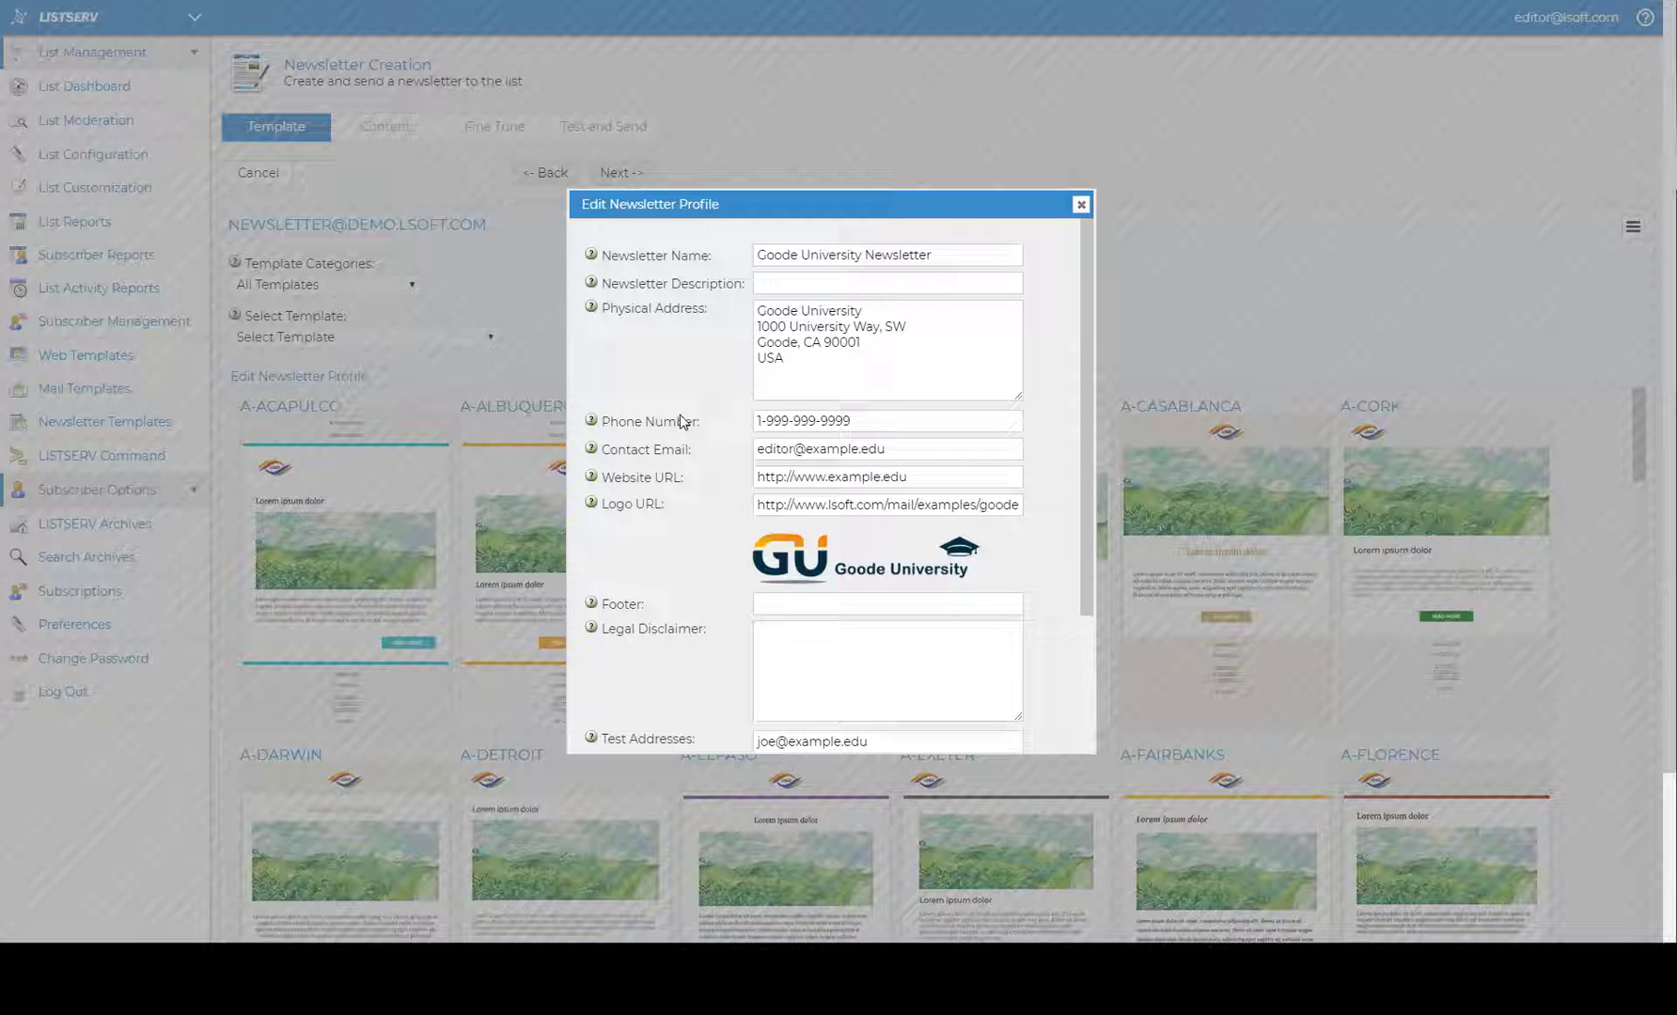
left_click(1080, 204)
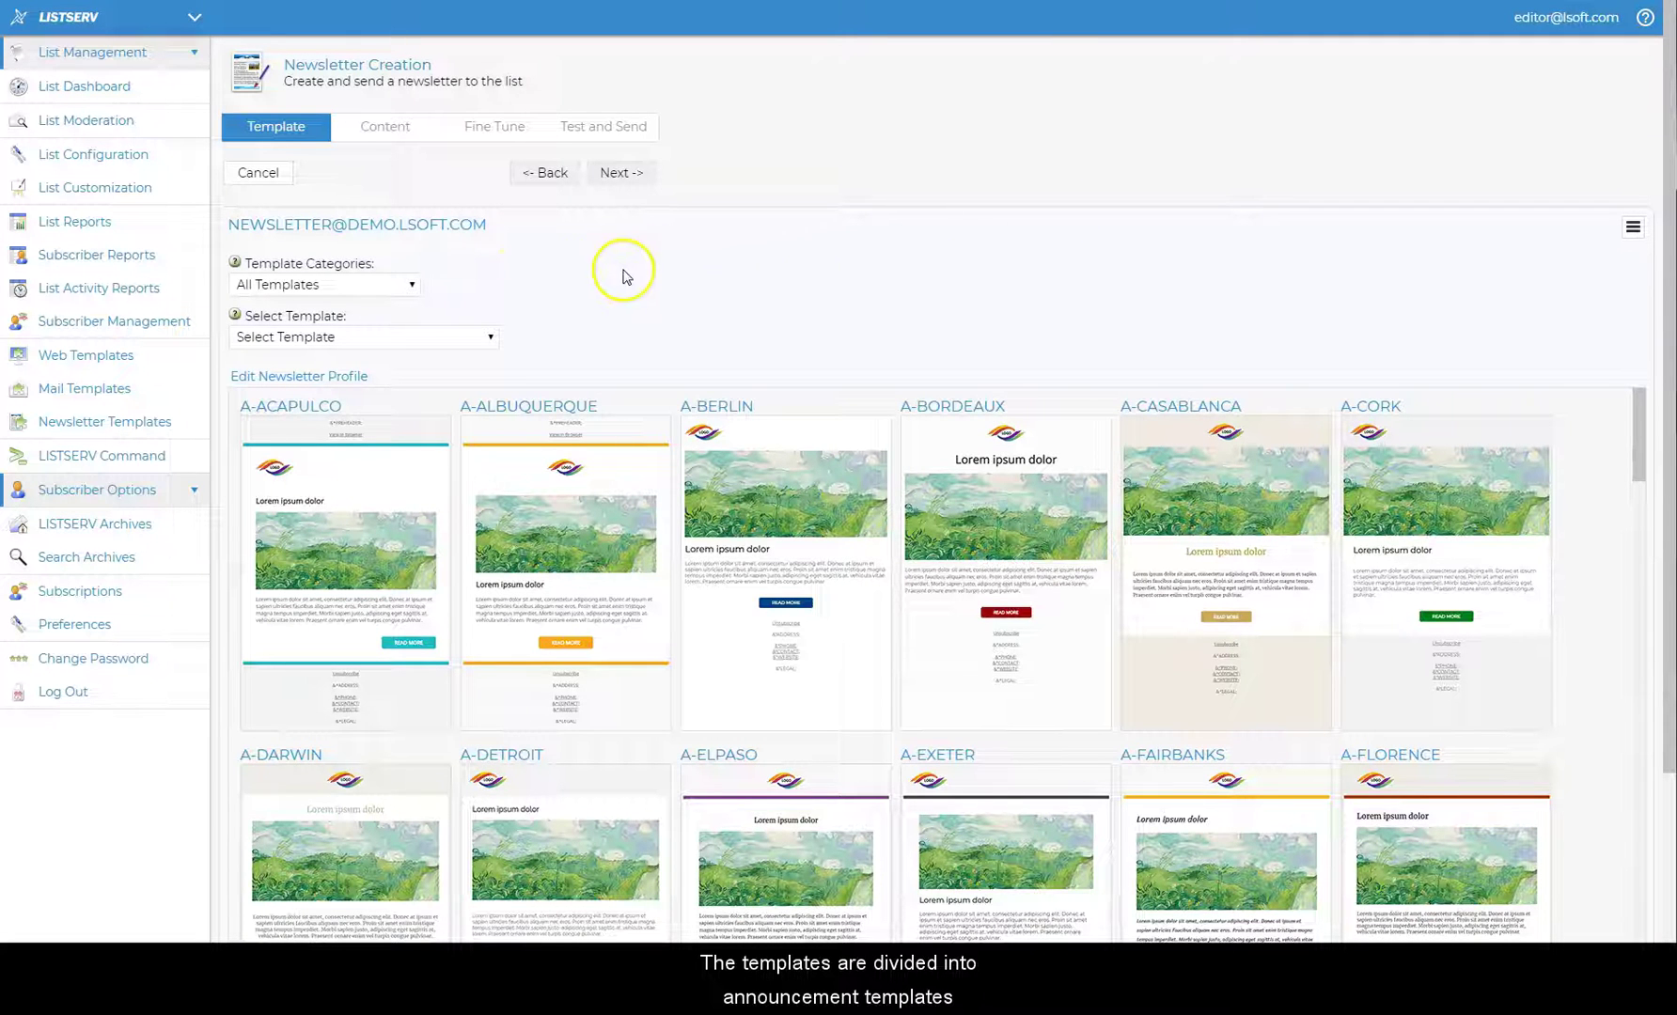
- Browse the Announcement Templates and Newsletter Templates categories in the template gallery
left_click(390, 291)
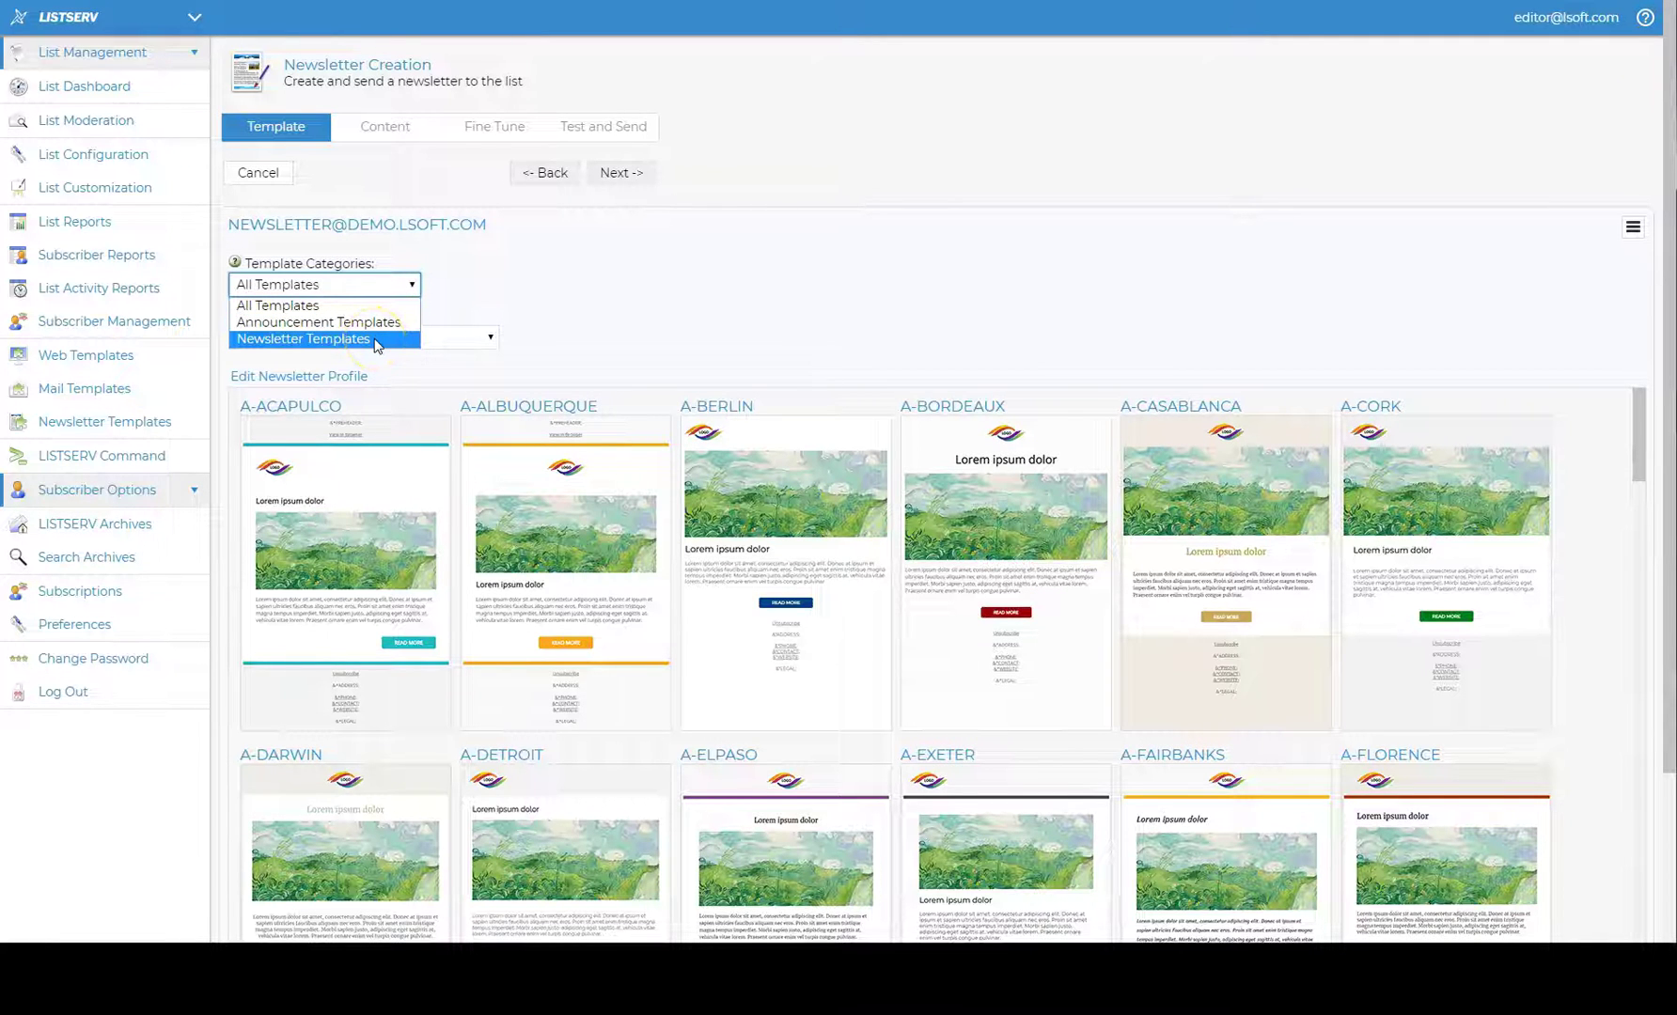
left_click(374, 322)
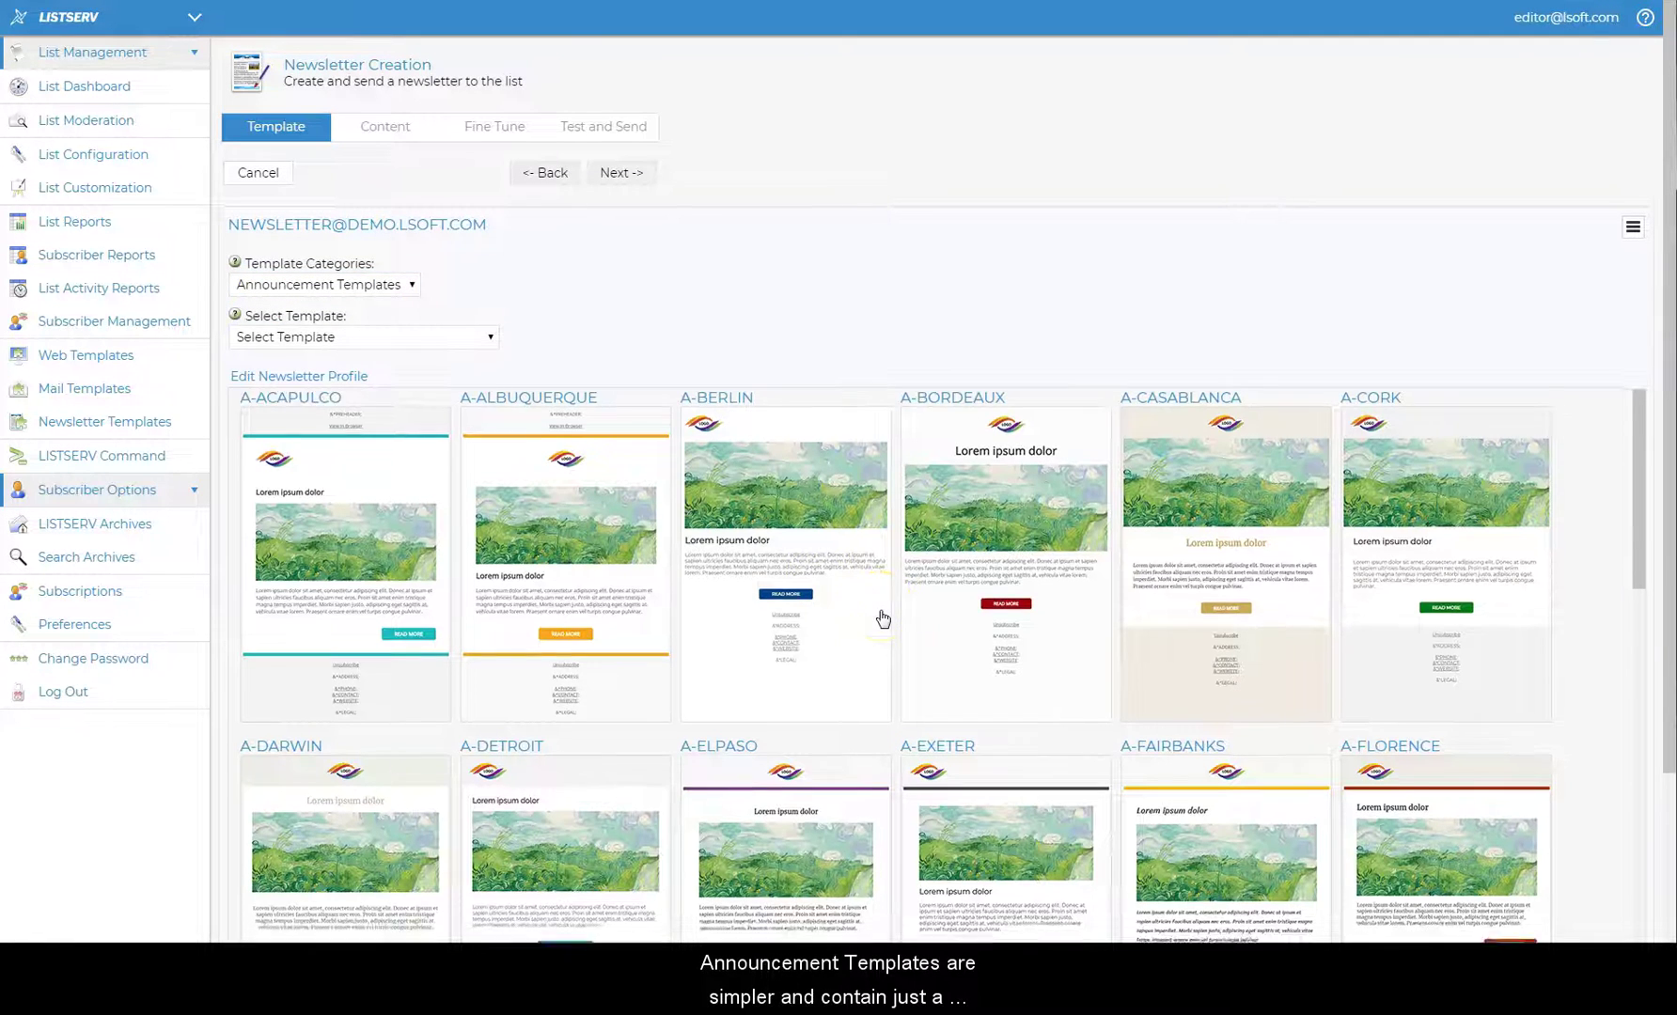
scroll(881, 617, "down", 5)
scroll(881, 618, "down", 1)
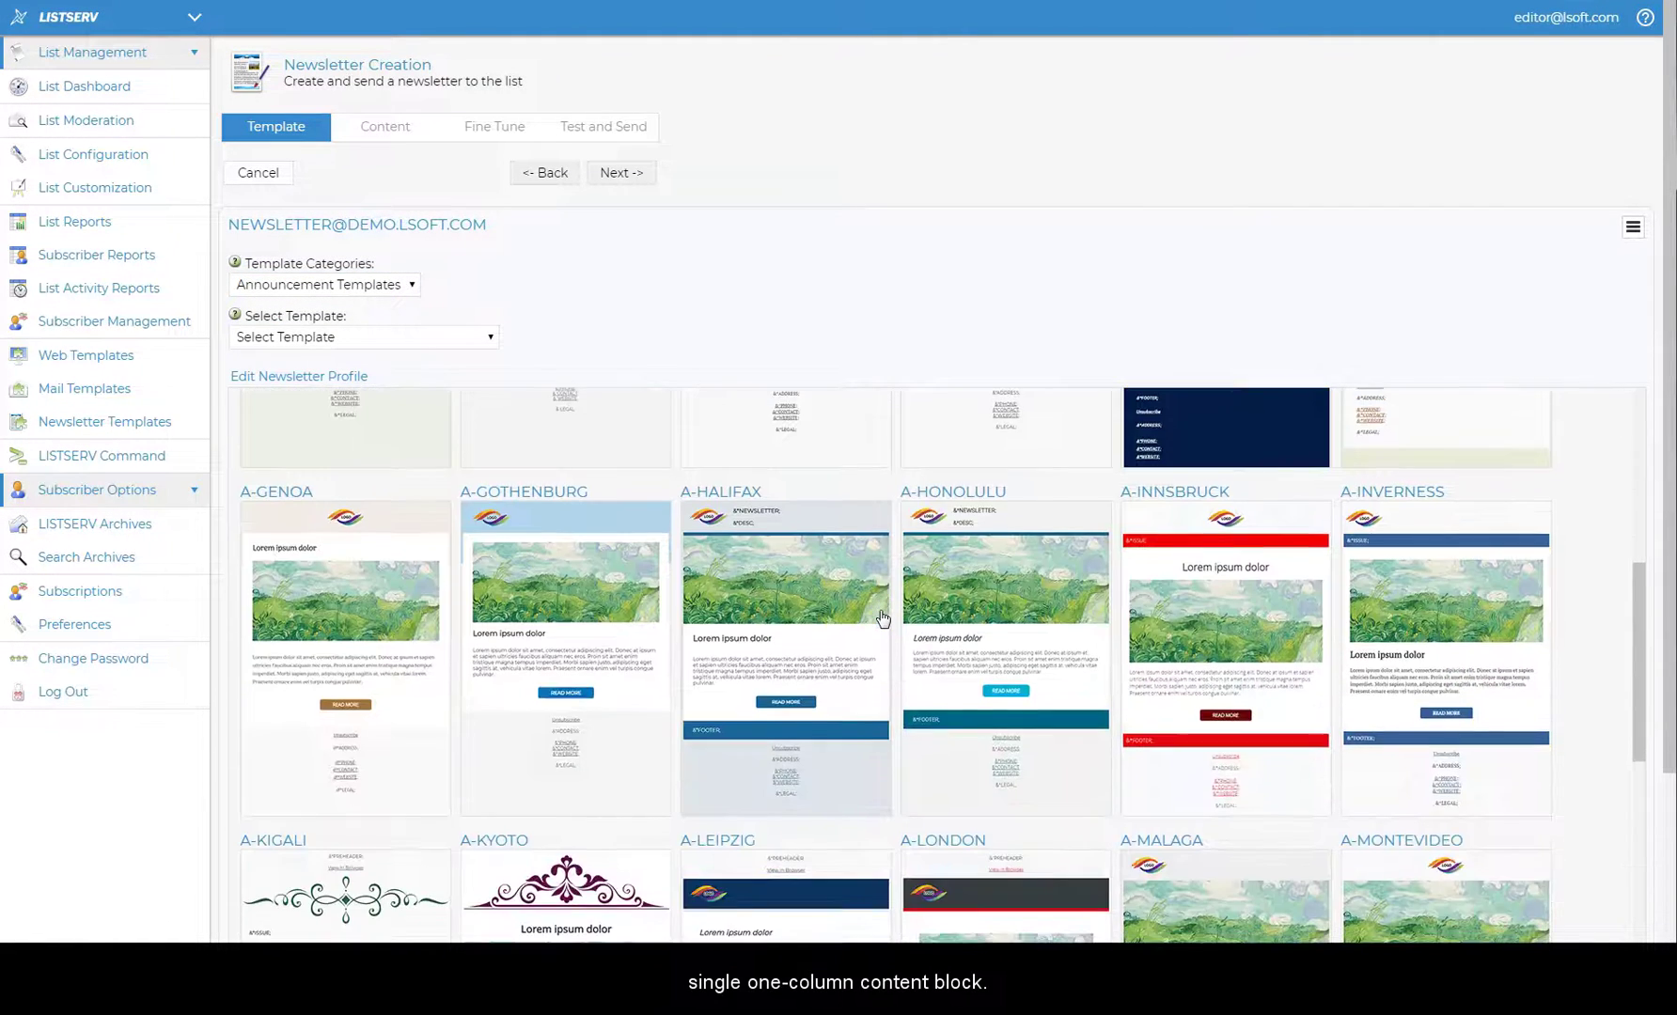
scroll(882, 617, "up", 6)
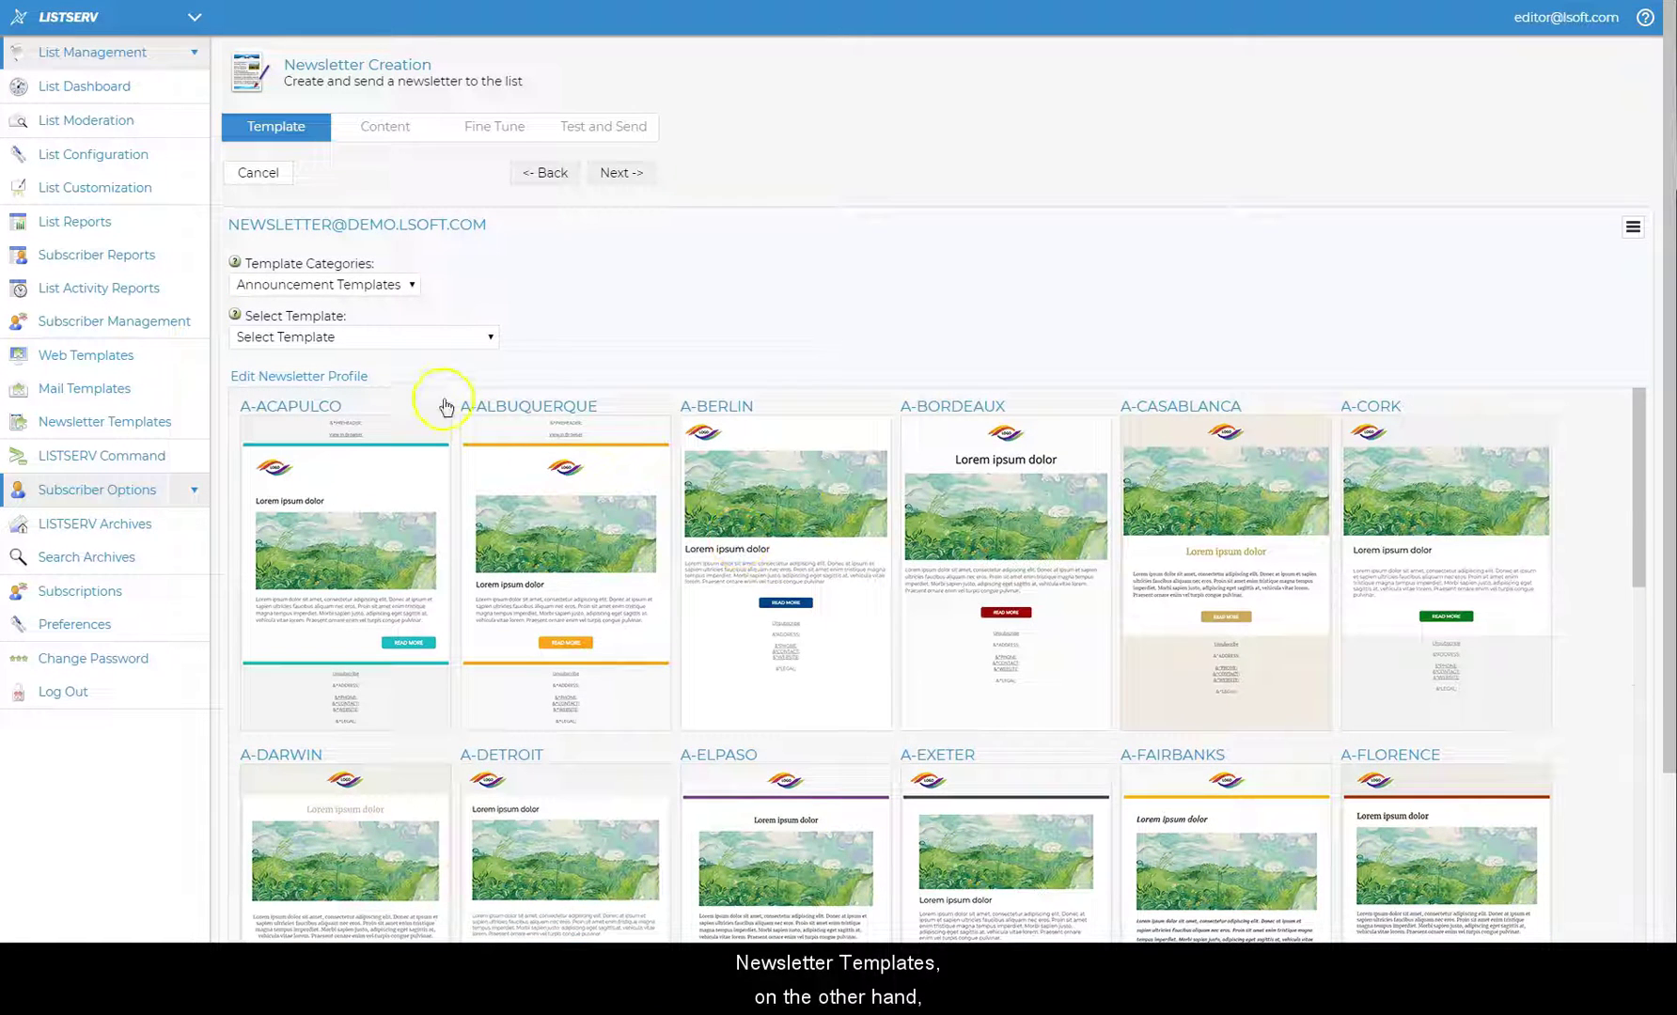
left_click(372, 286)
left_click(360, 340)
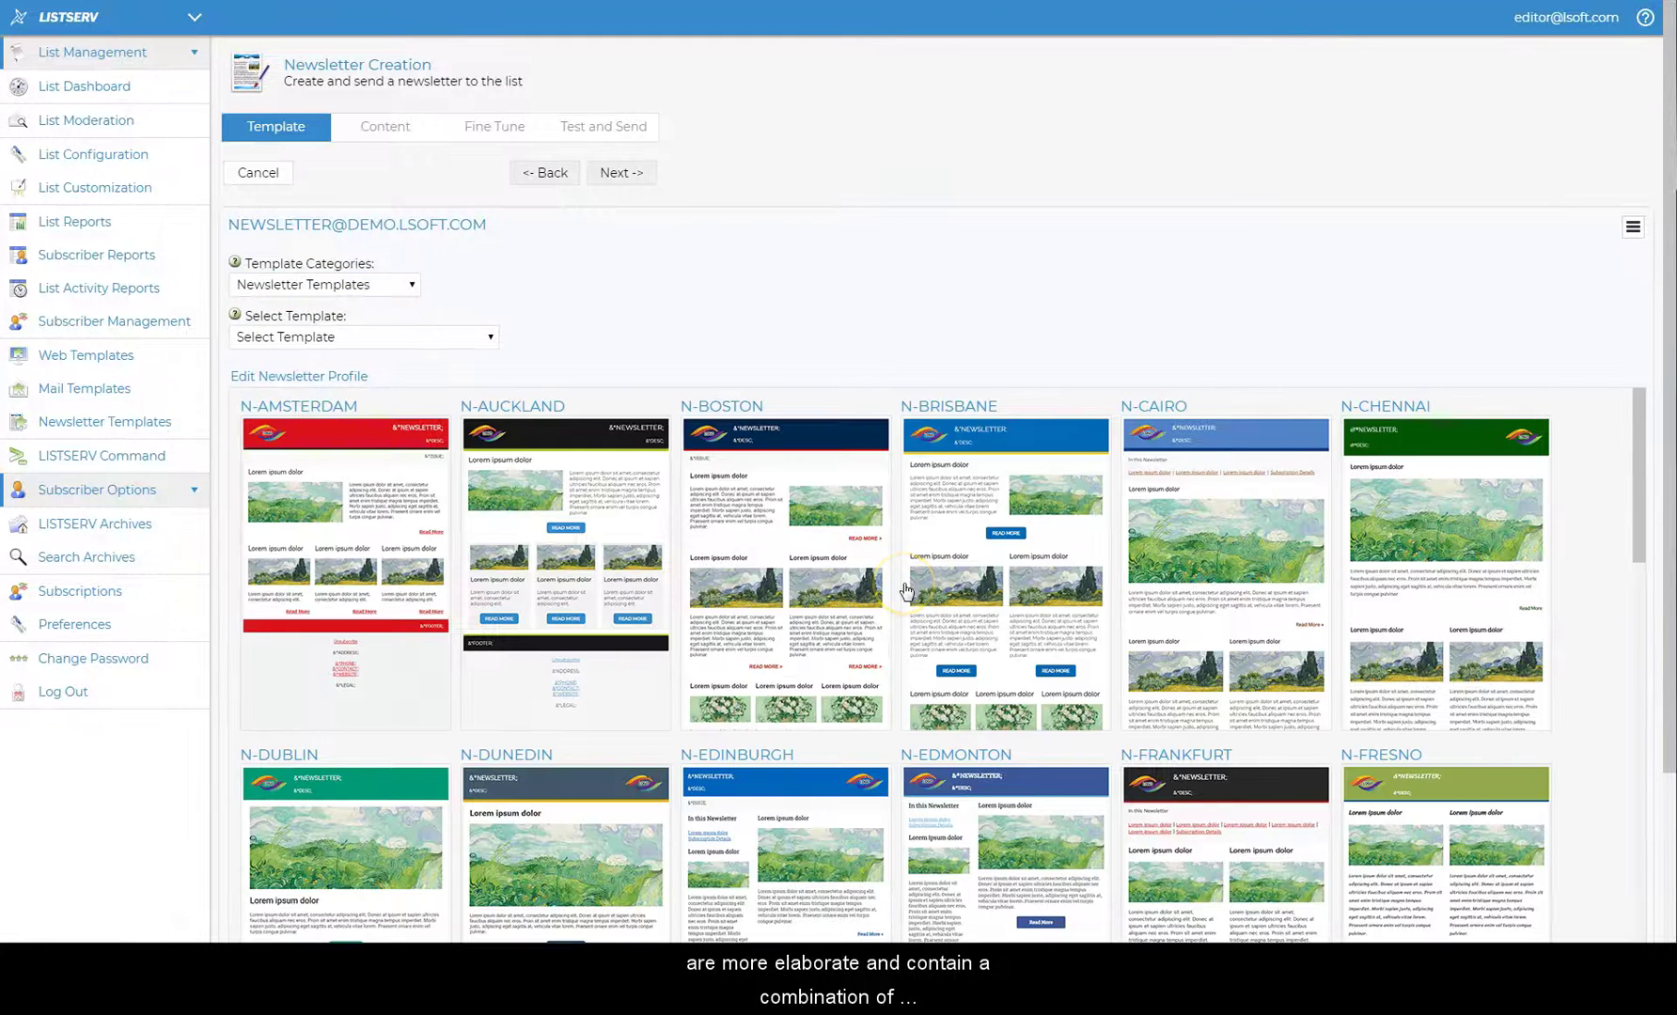
scroll(905, 591, "down", 5)
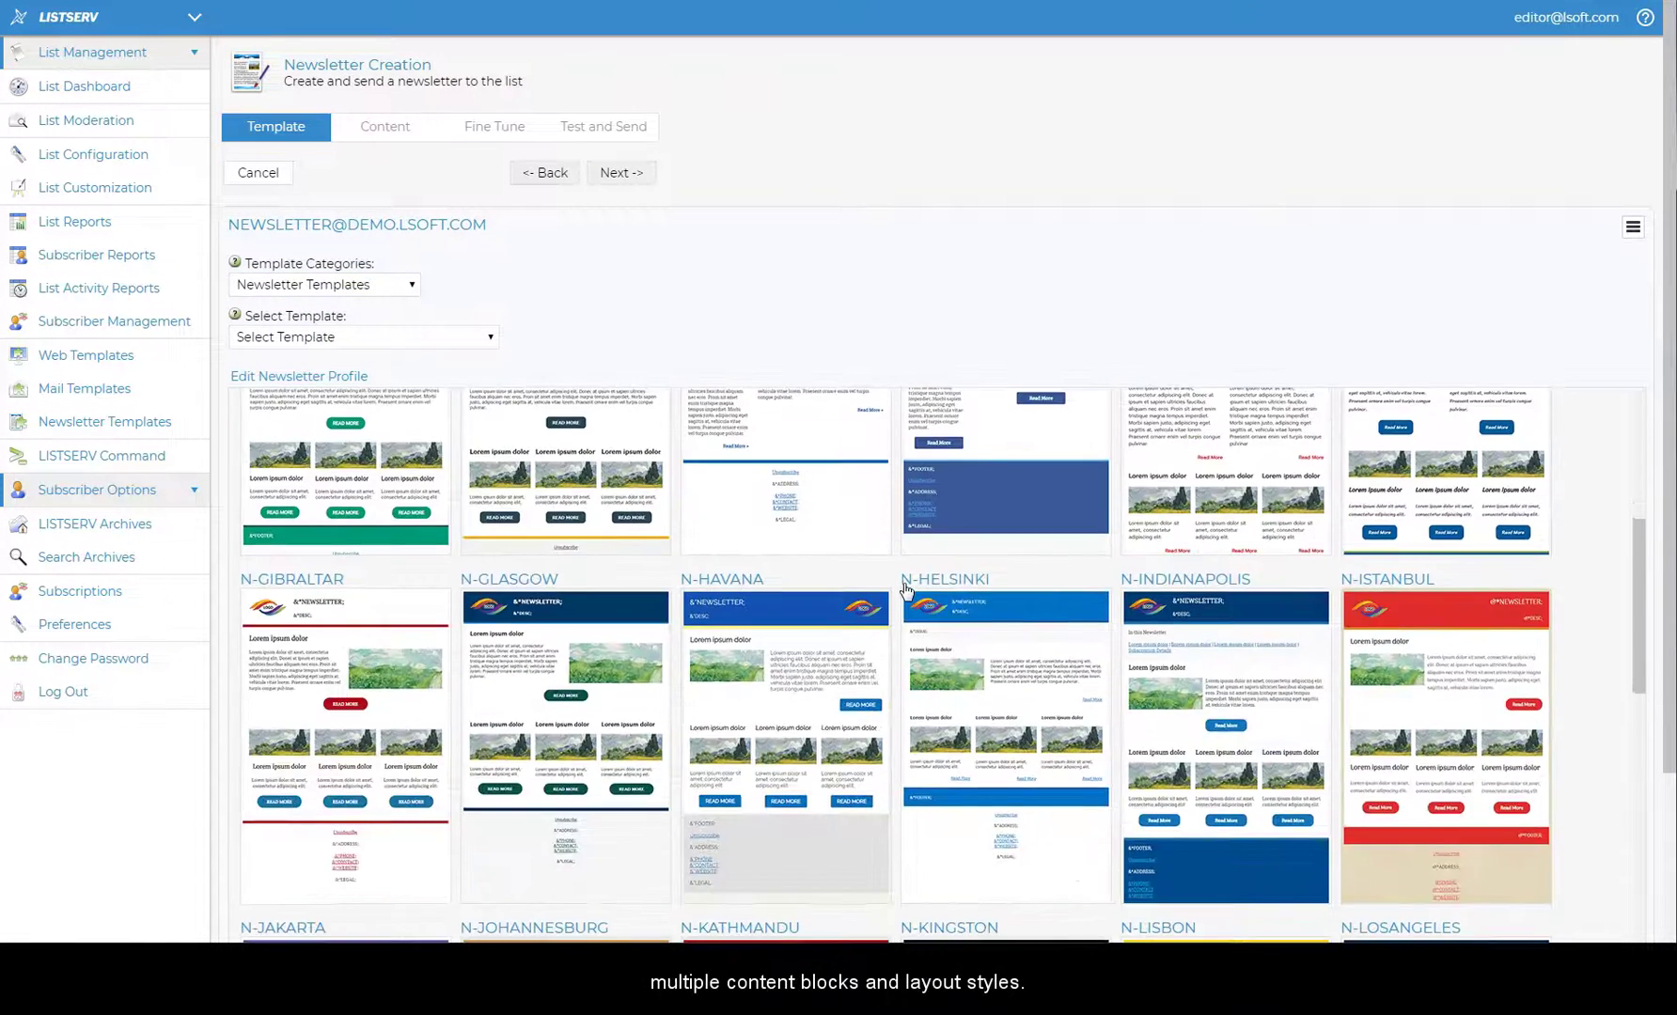
scroll(905, 591, "down", 3)
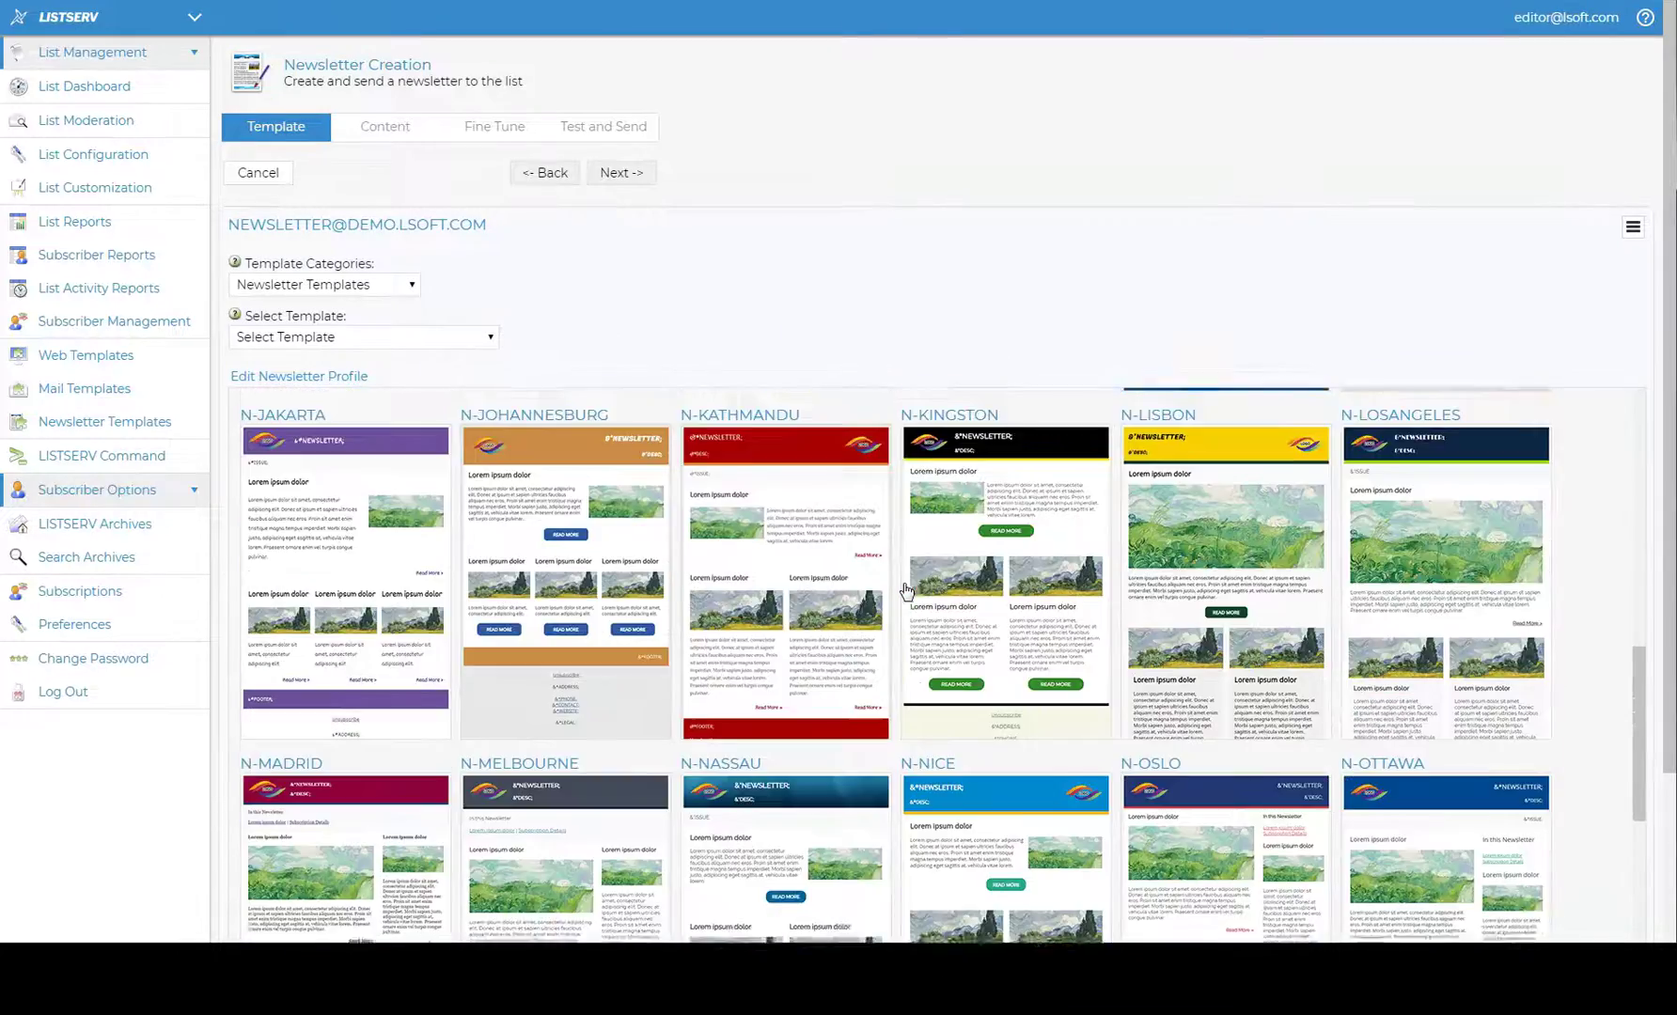
scroll(905, 591, "down", 5)
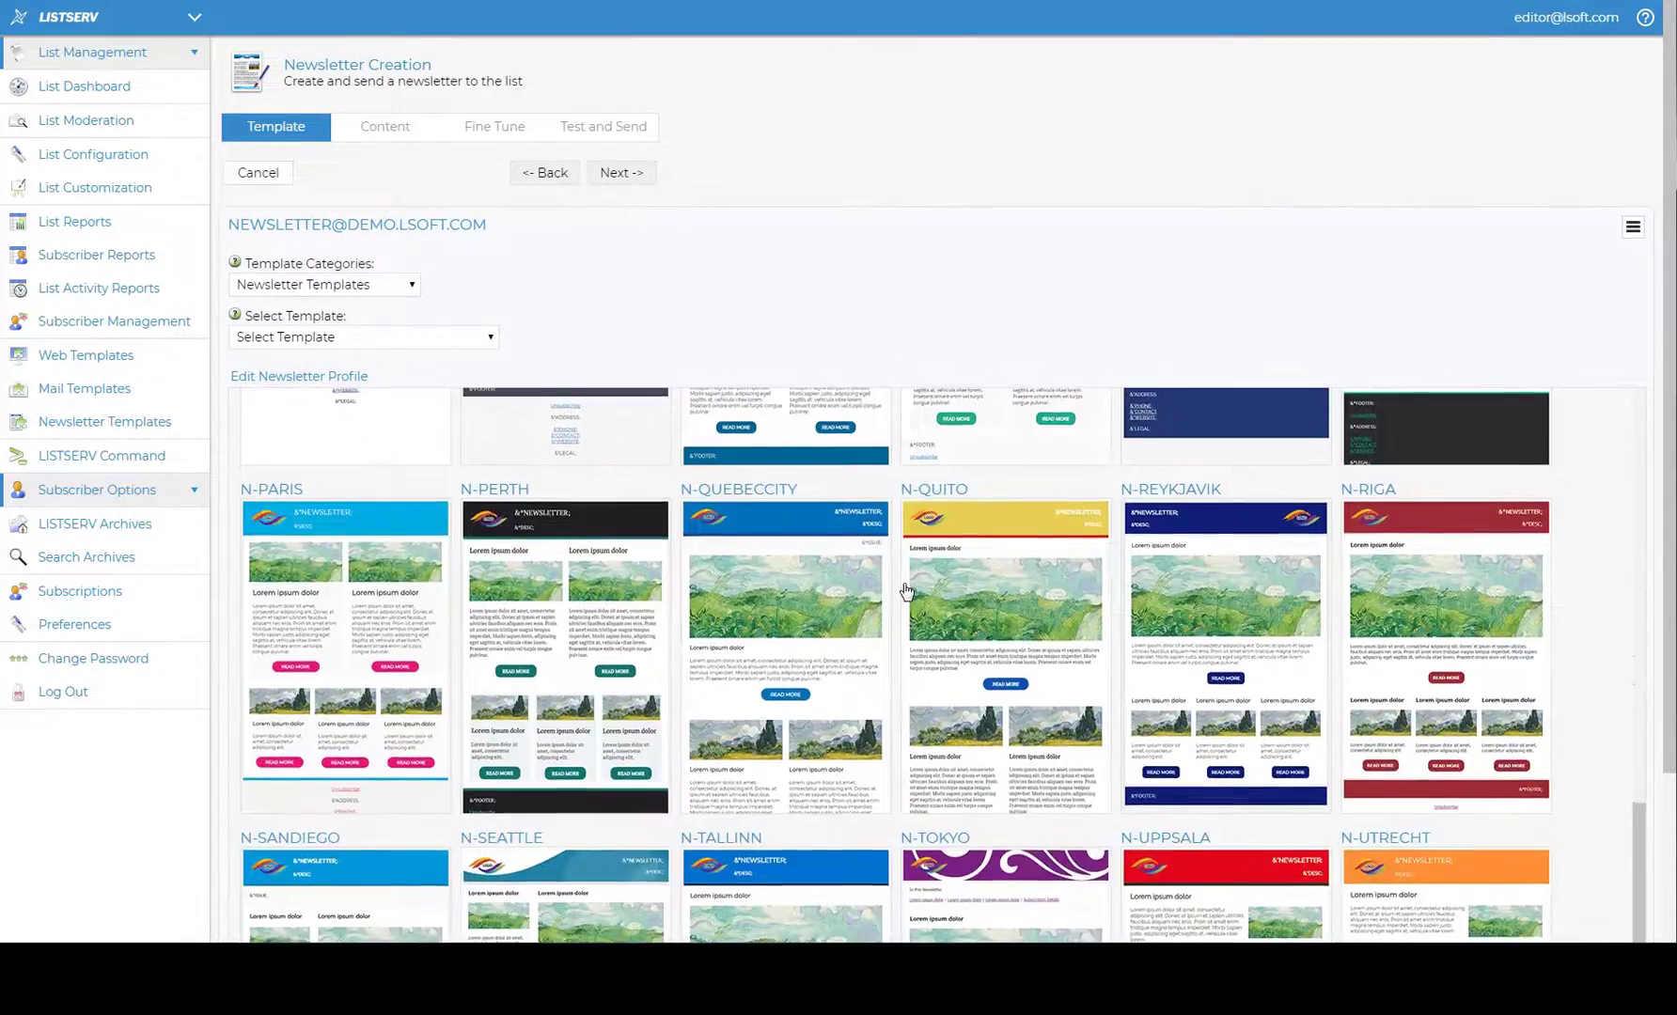
scroll(906, 591, "up", 5)
scroll(905, 590, "up", 12)
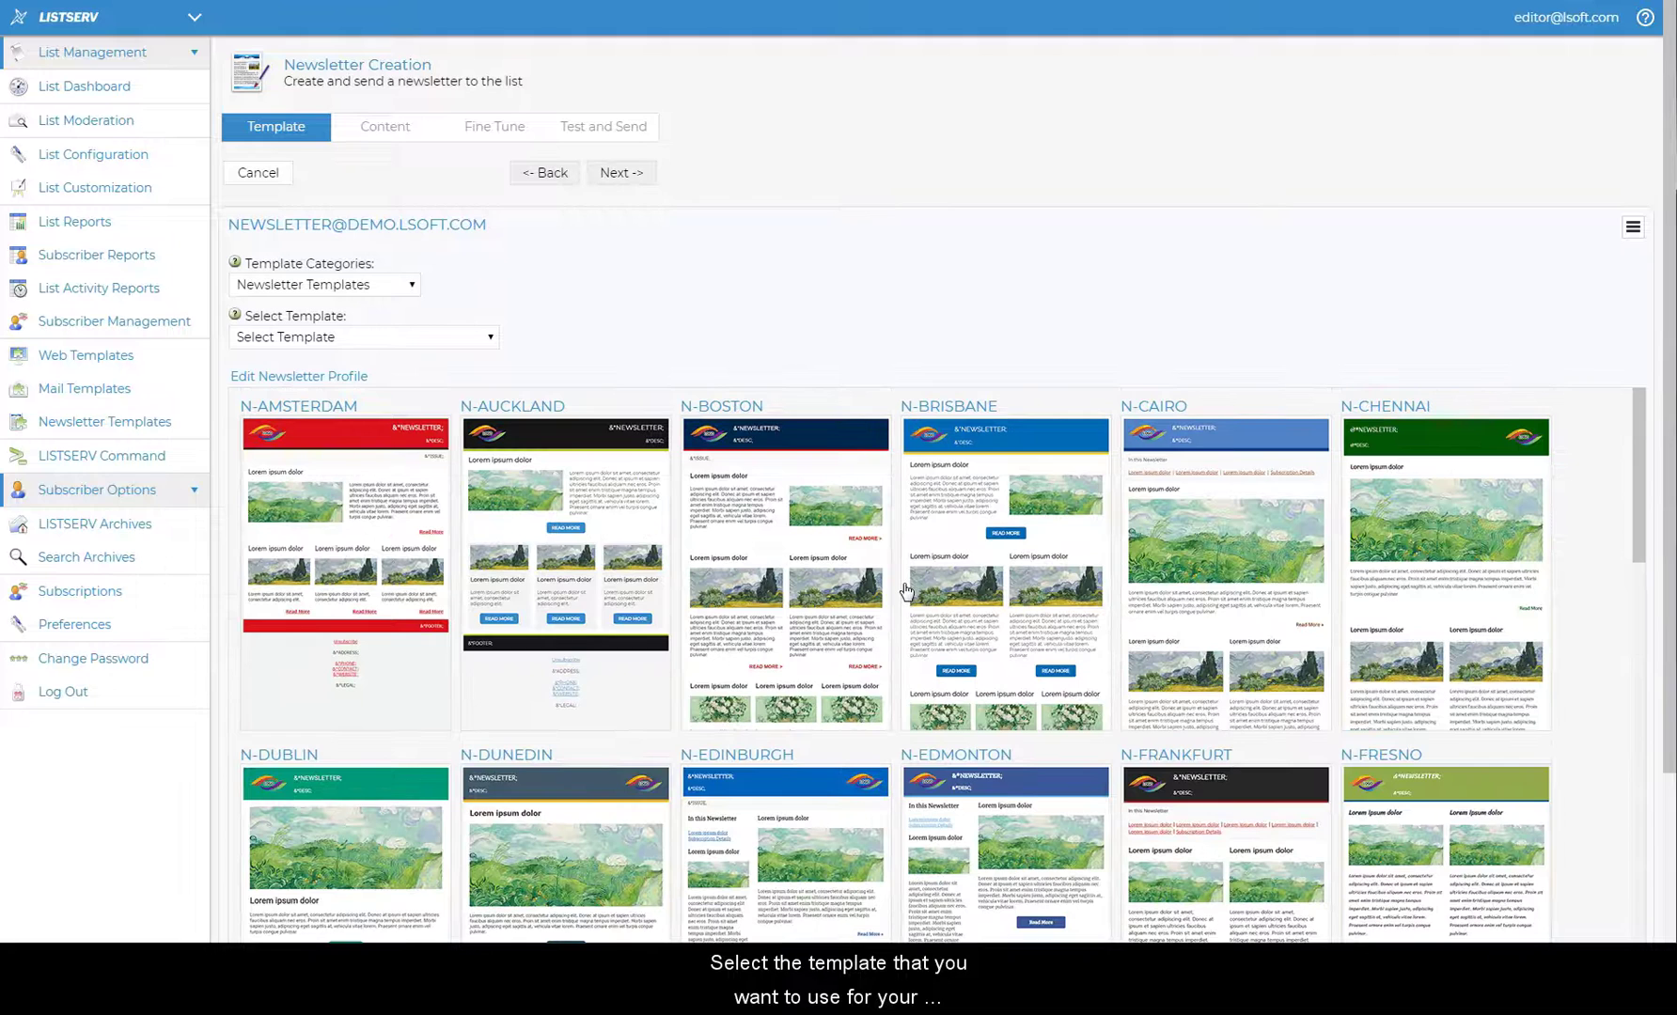
- Switch the category to All Templates and select the A-ALBUQUERQUE template
left_click(324, 284)
left_click(318, 304)
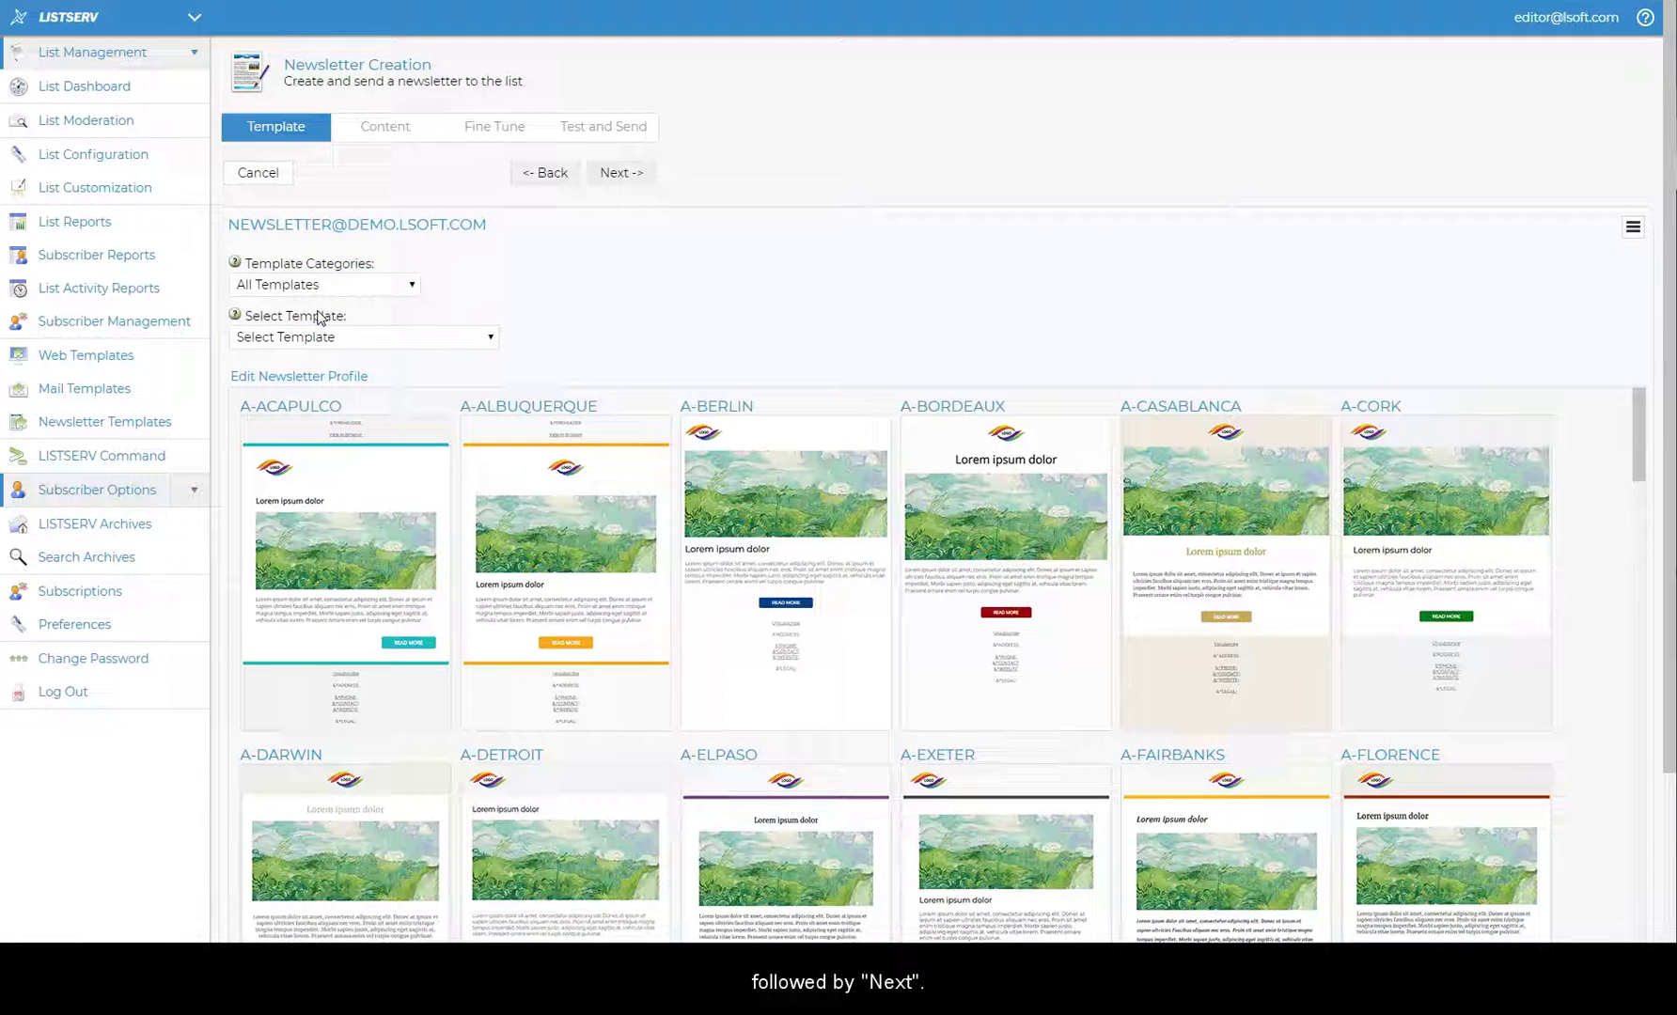
left_click(555, 542)
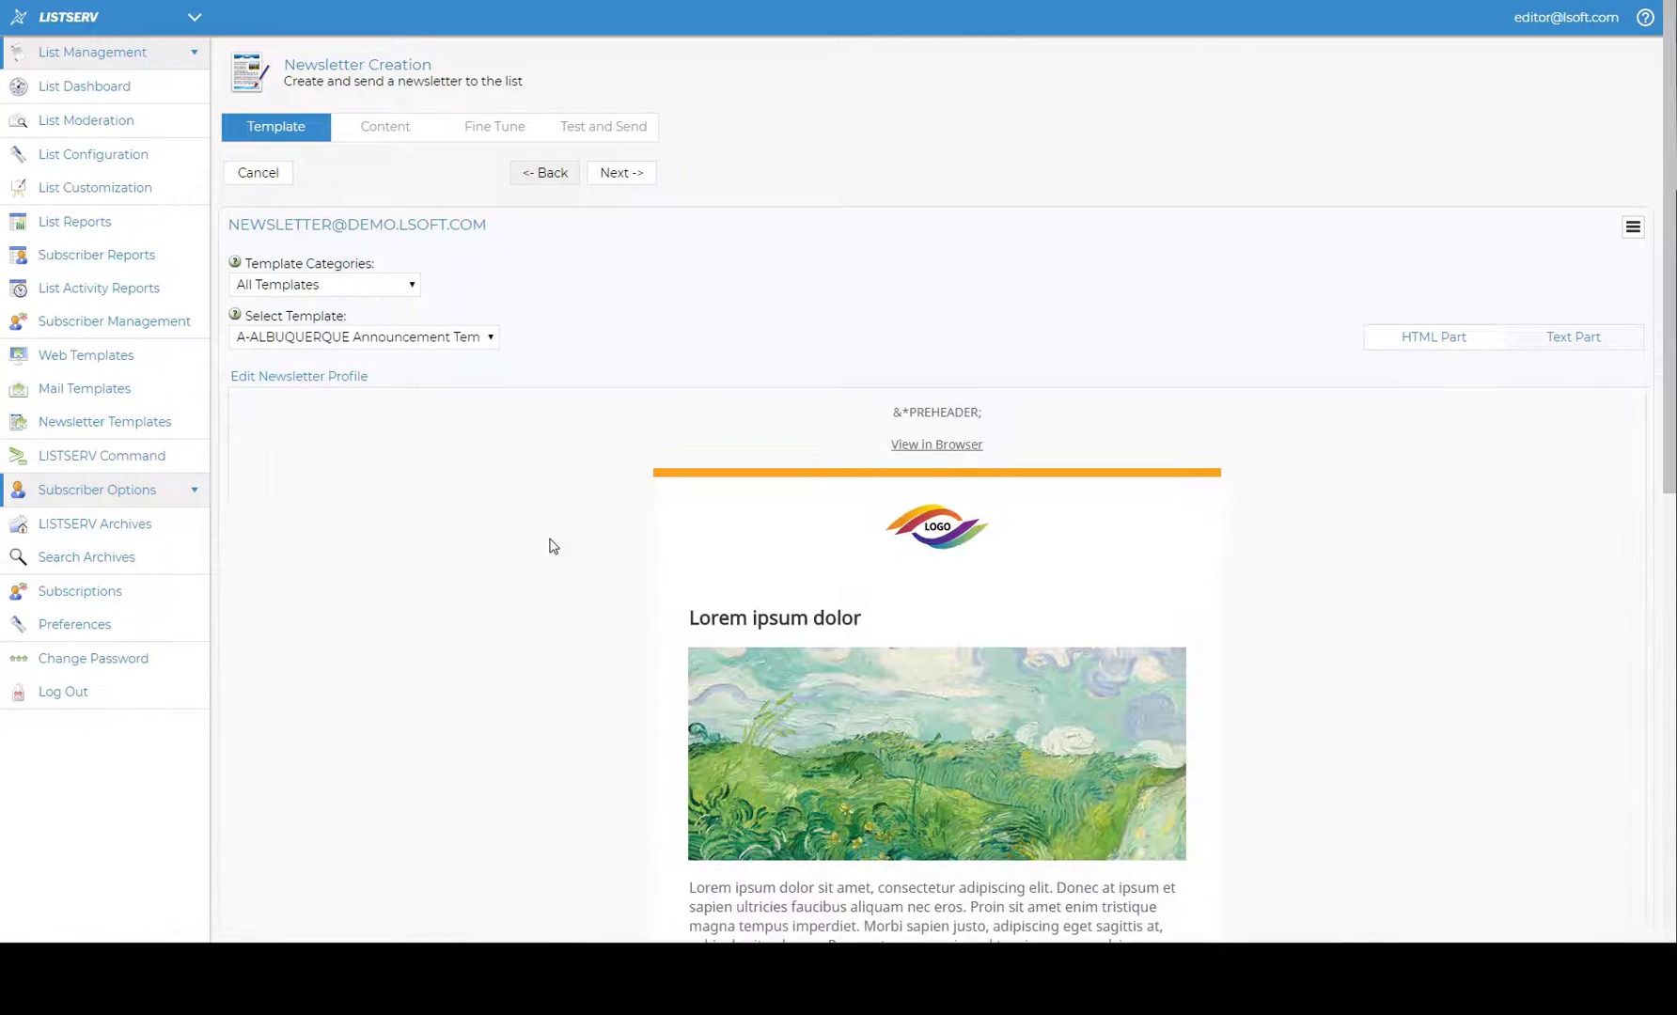
- Go to the Content step and enter the subject 'Goode University Newsletter'
left_click(622, 173)
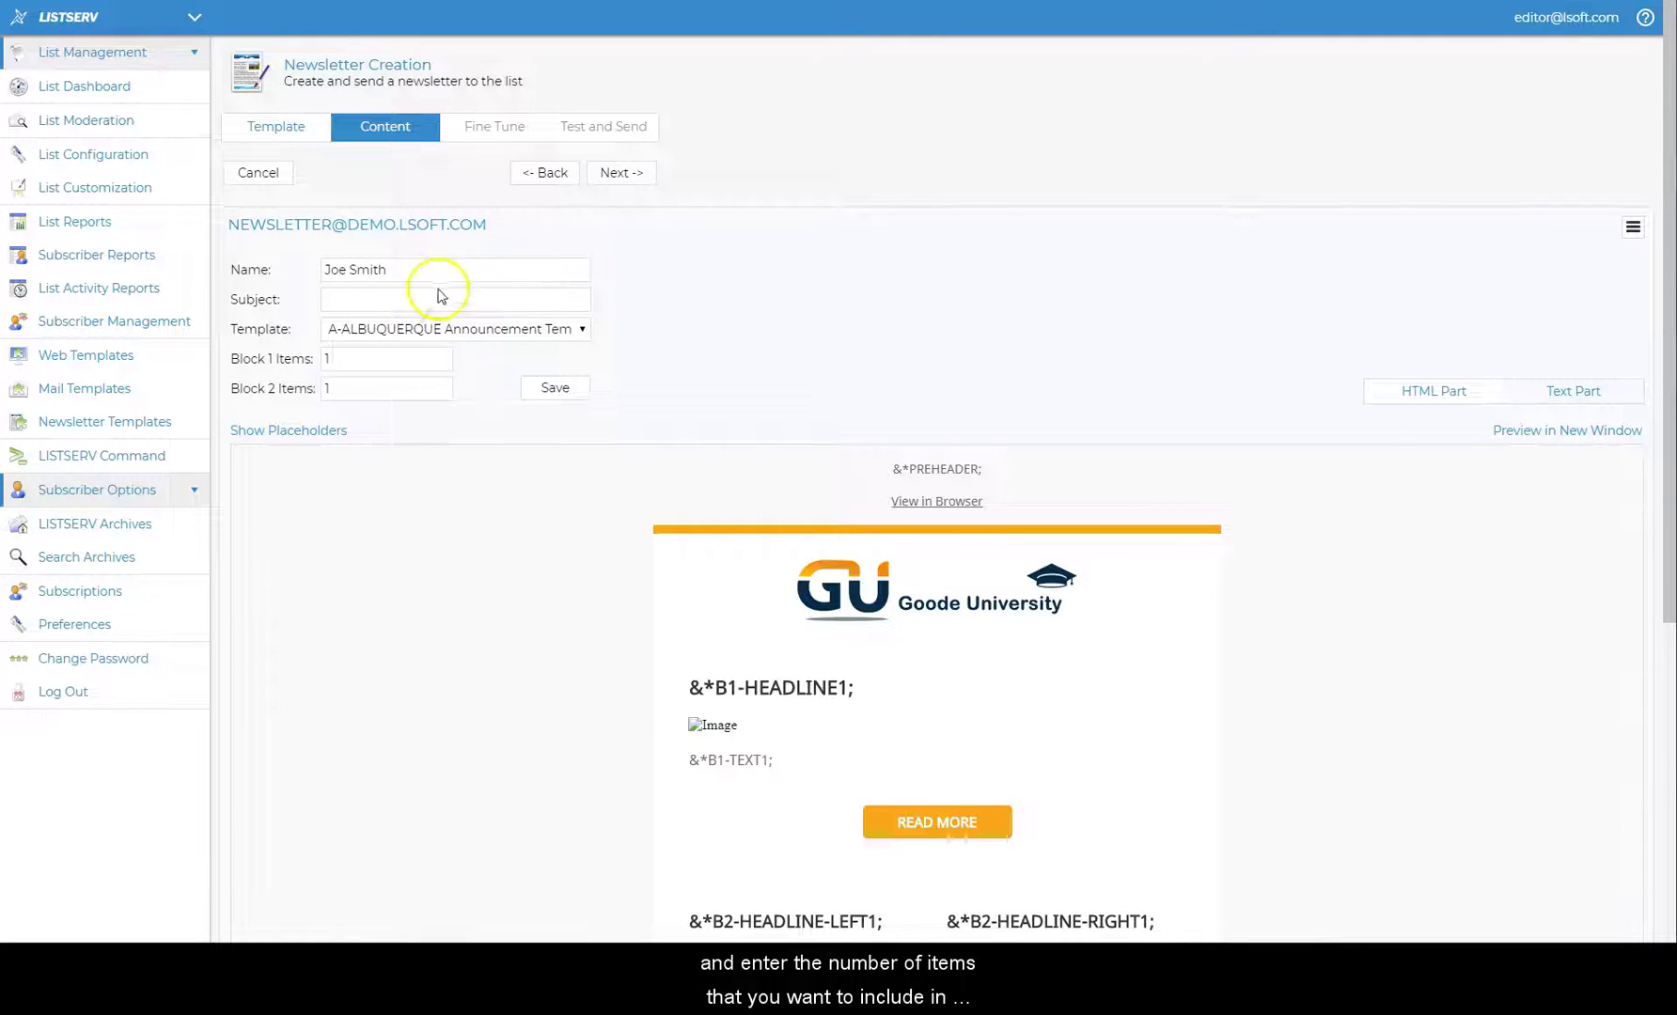
left_click(402, 299)
type("Goode University Newsletter")
- Set Block 1 Items to 3 and Block 2 Items to 0, saving each
left_click(273, 364)
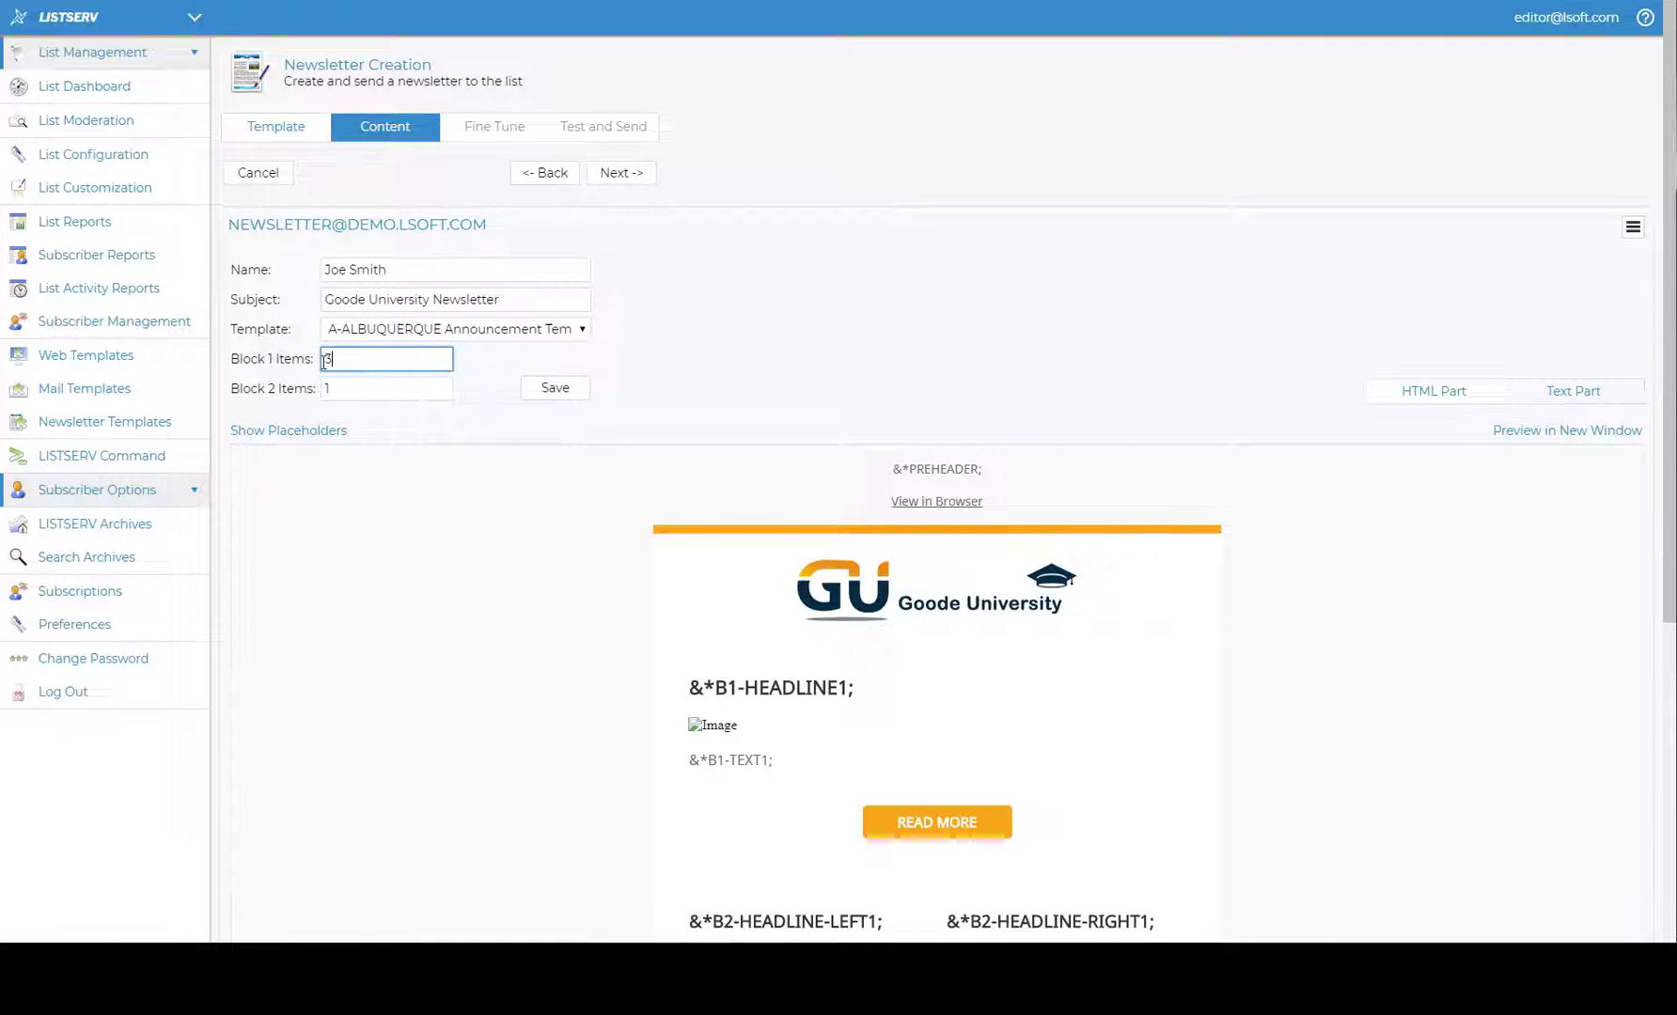
left_click(559, 389)
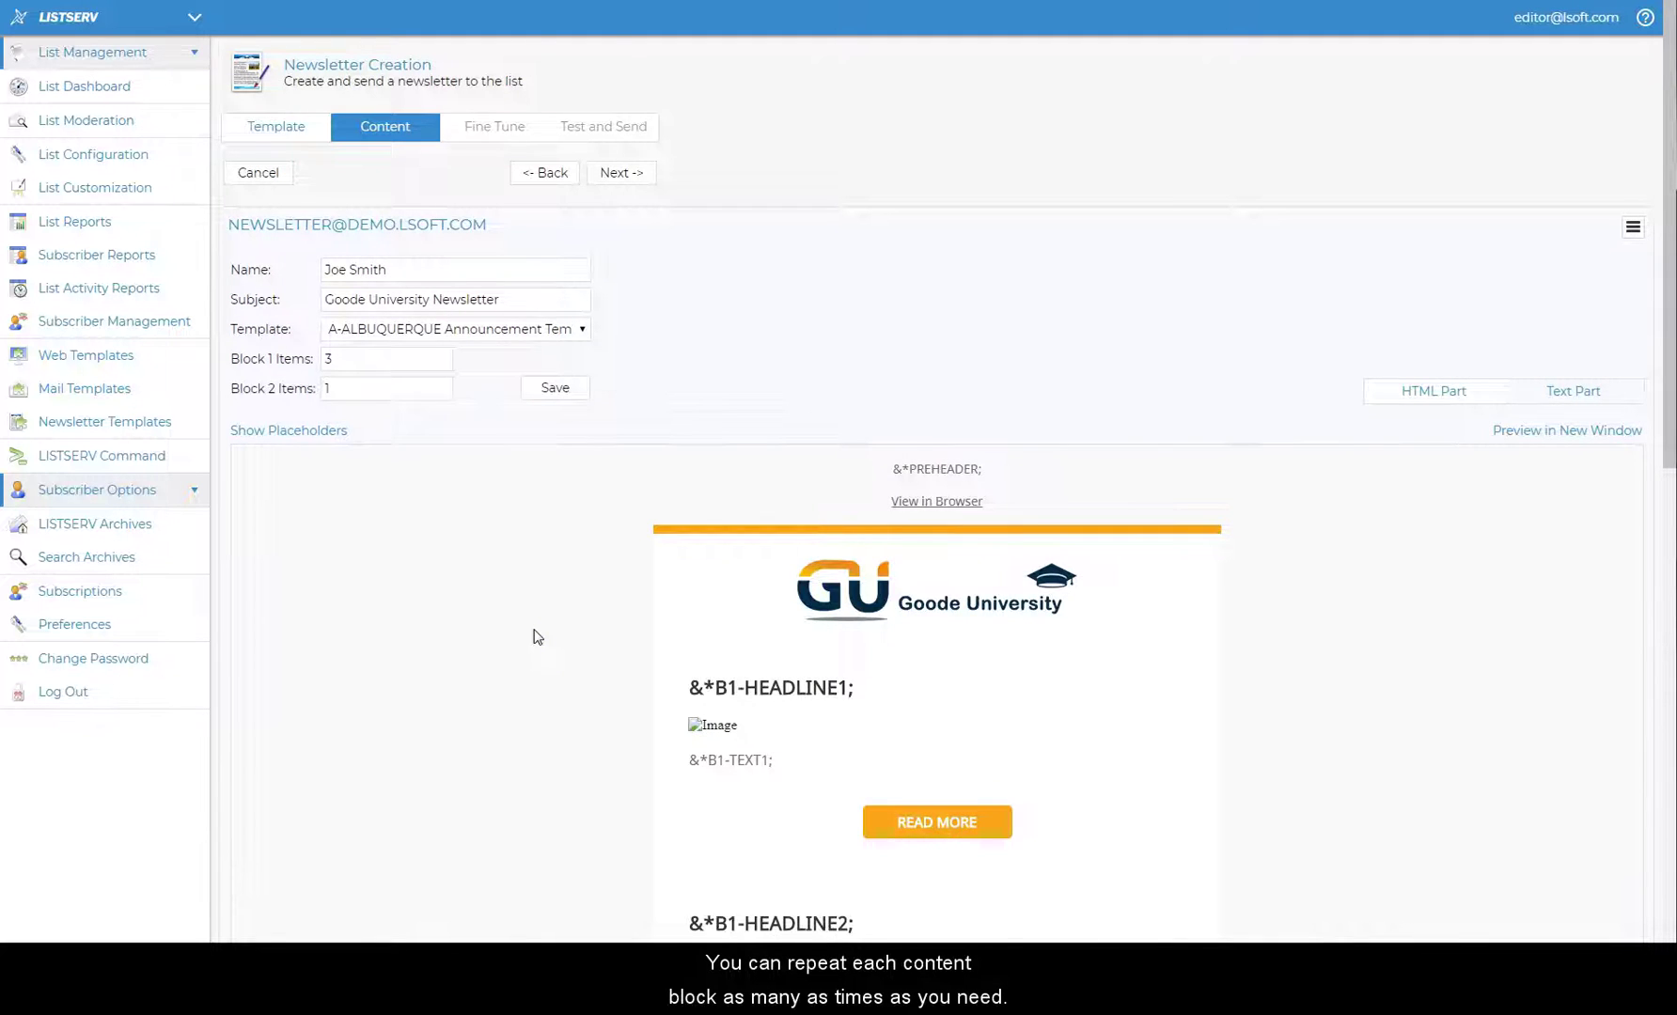
scroll(789, 513, "down", 3)
scroll(770, 596, "down", 4)
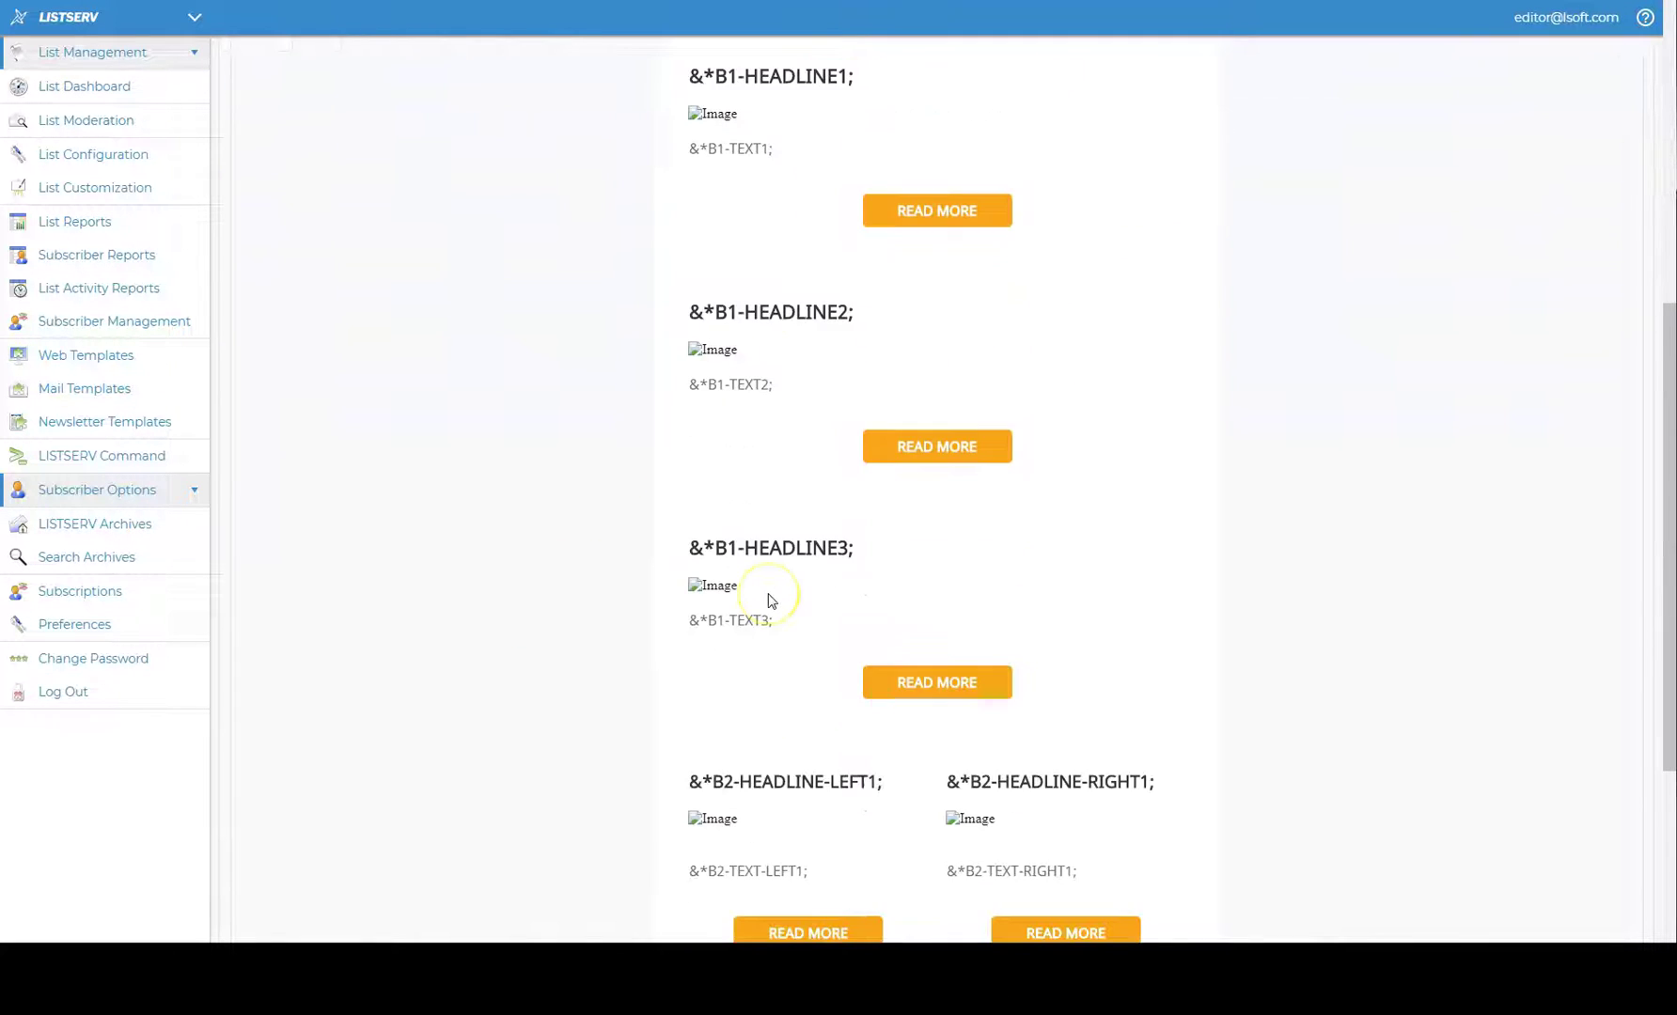
scroll(769, 600, "down", 3)
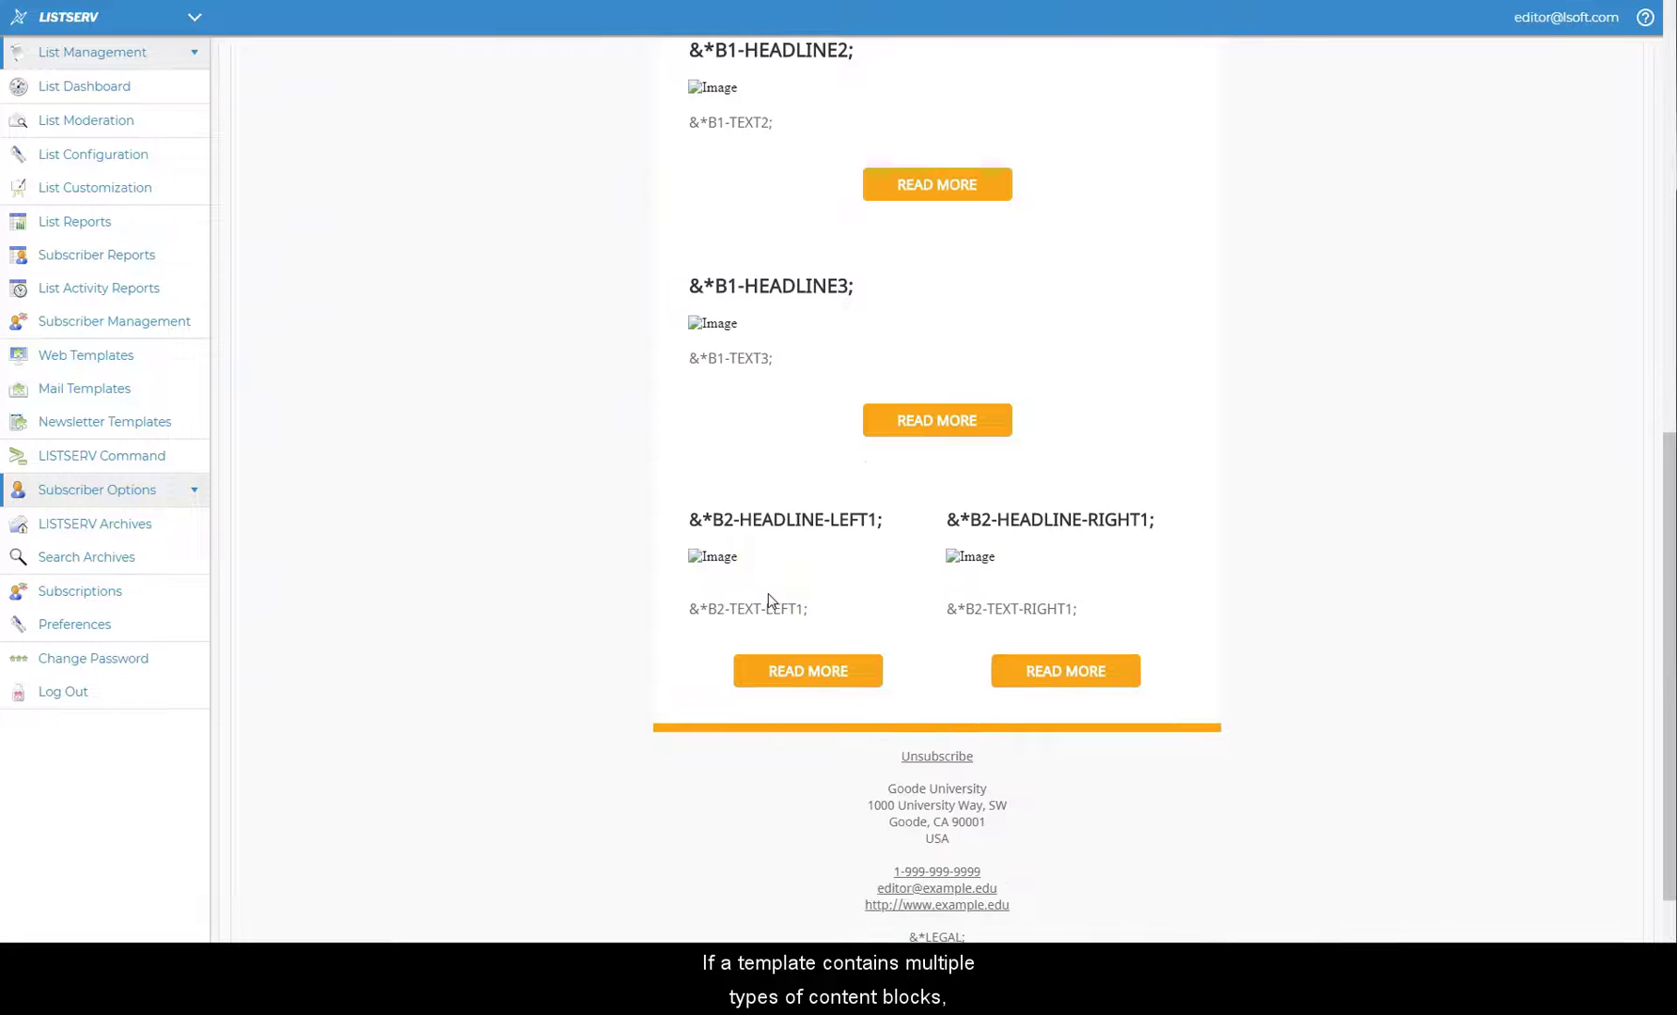
scroll(769, 602, "up", 8)
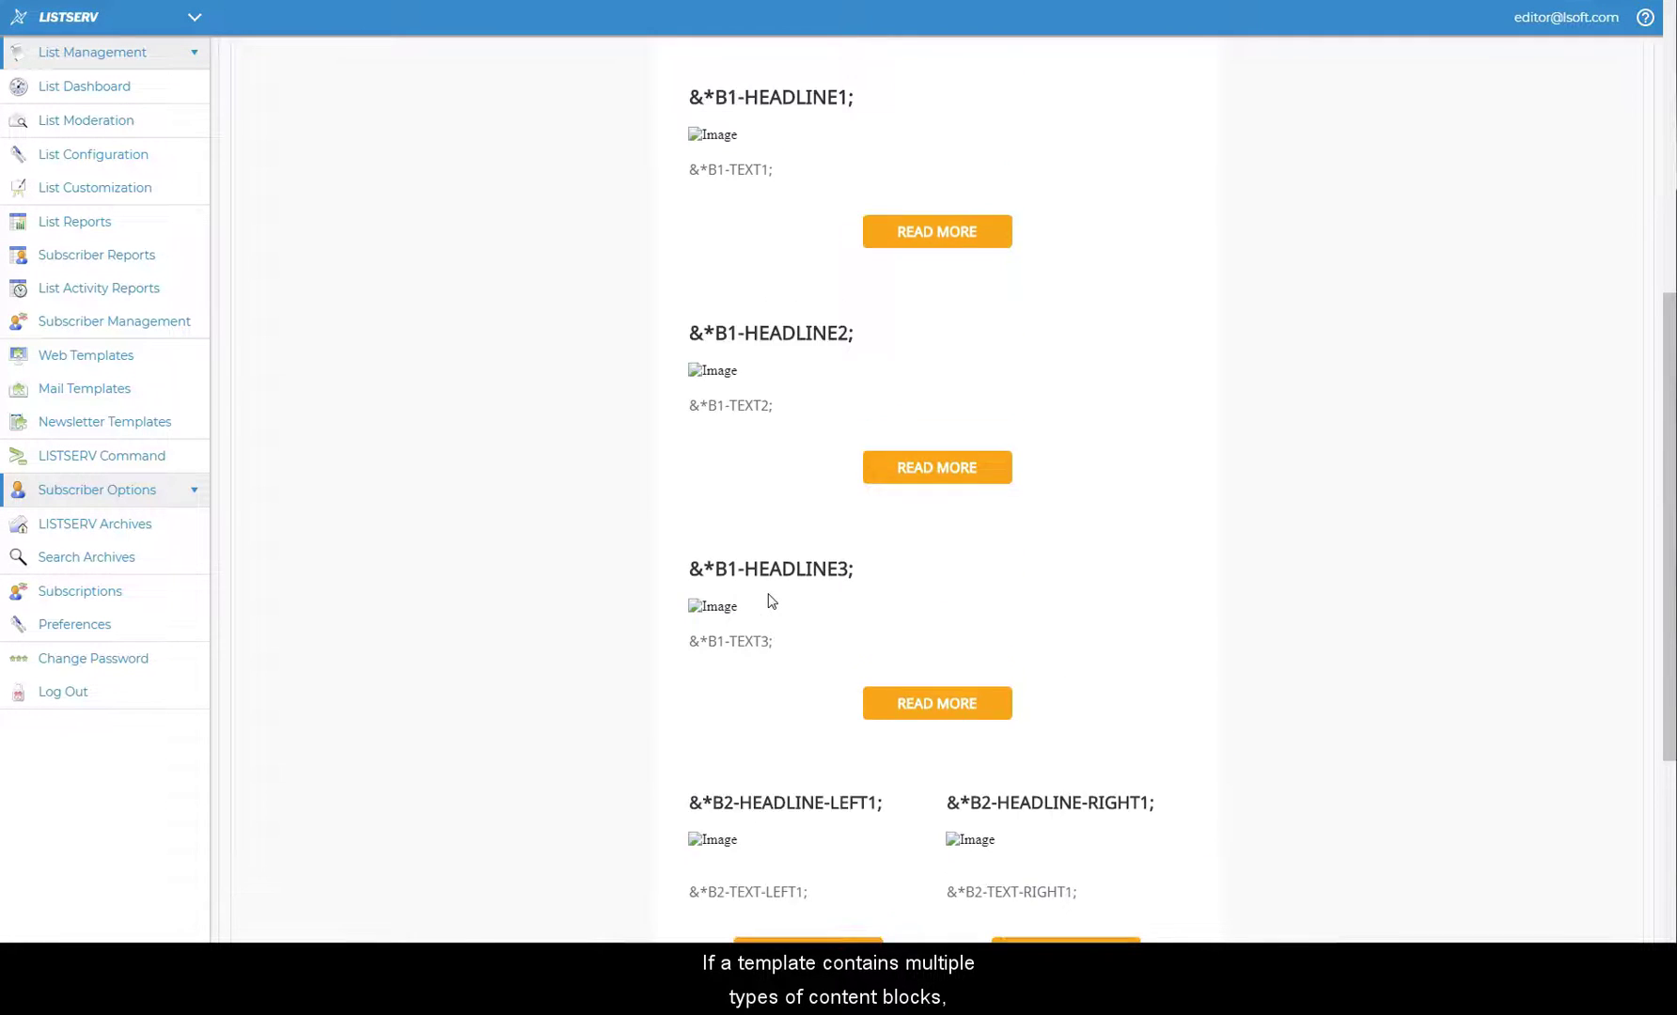
scroll(769, 602, "up", 2)
double_click(389, 388)
type("0")
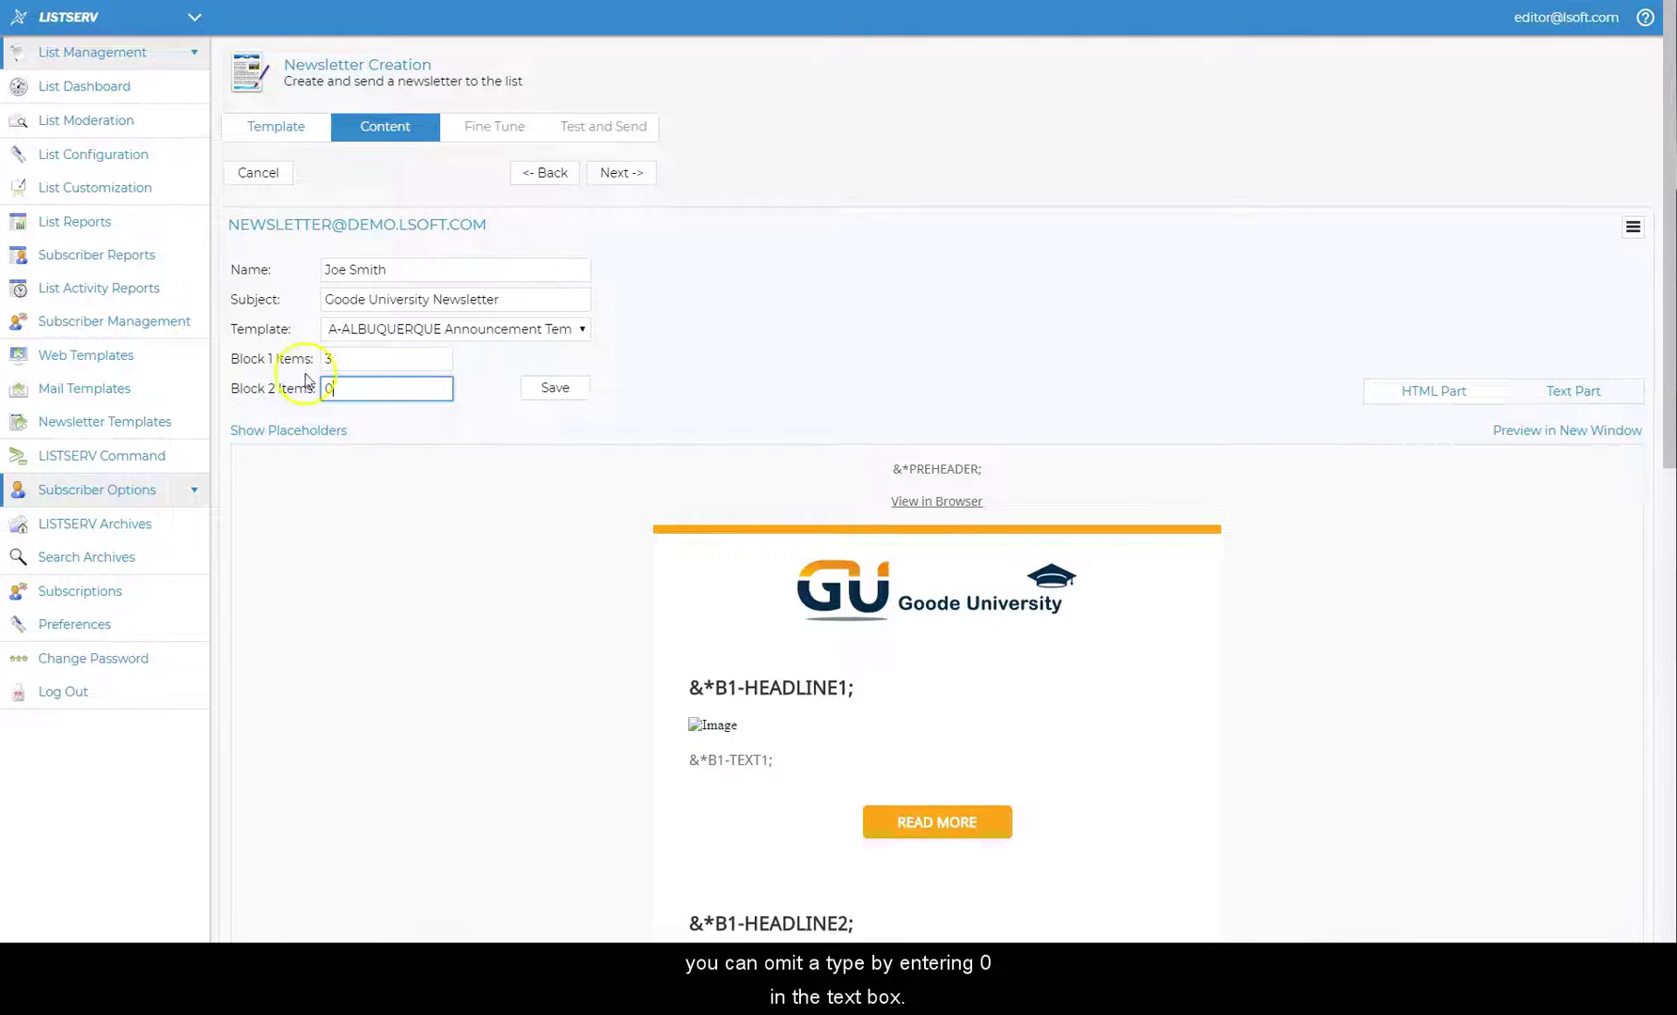
left_click(554, 386)
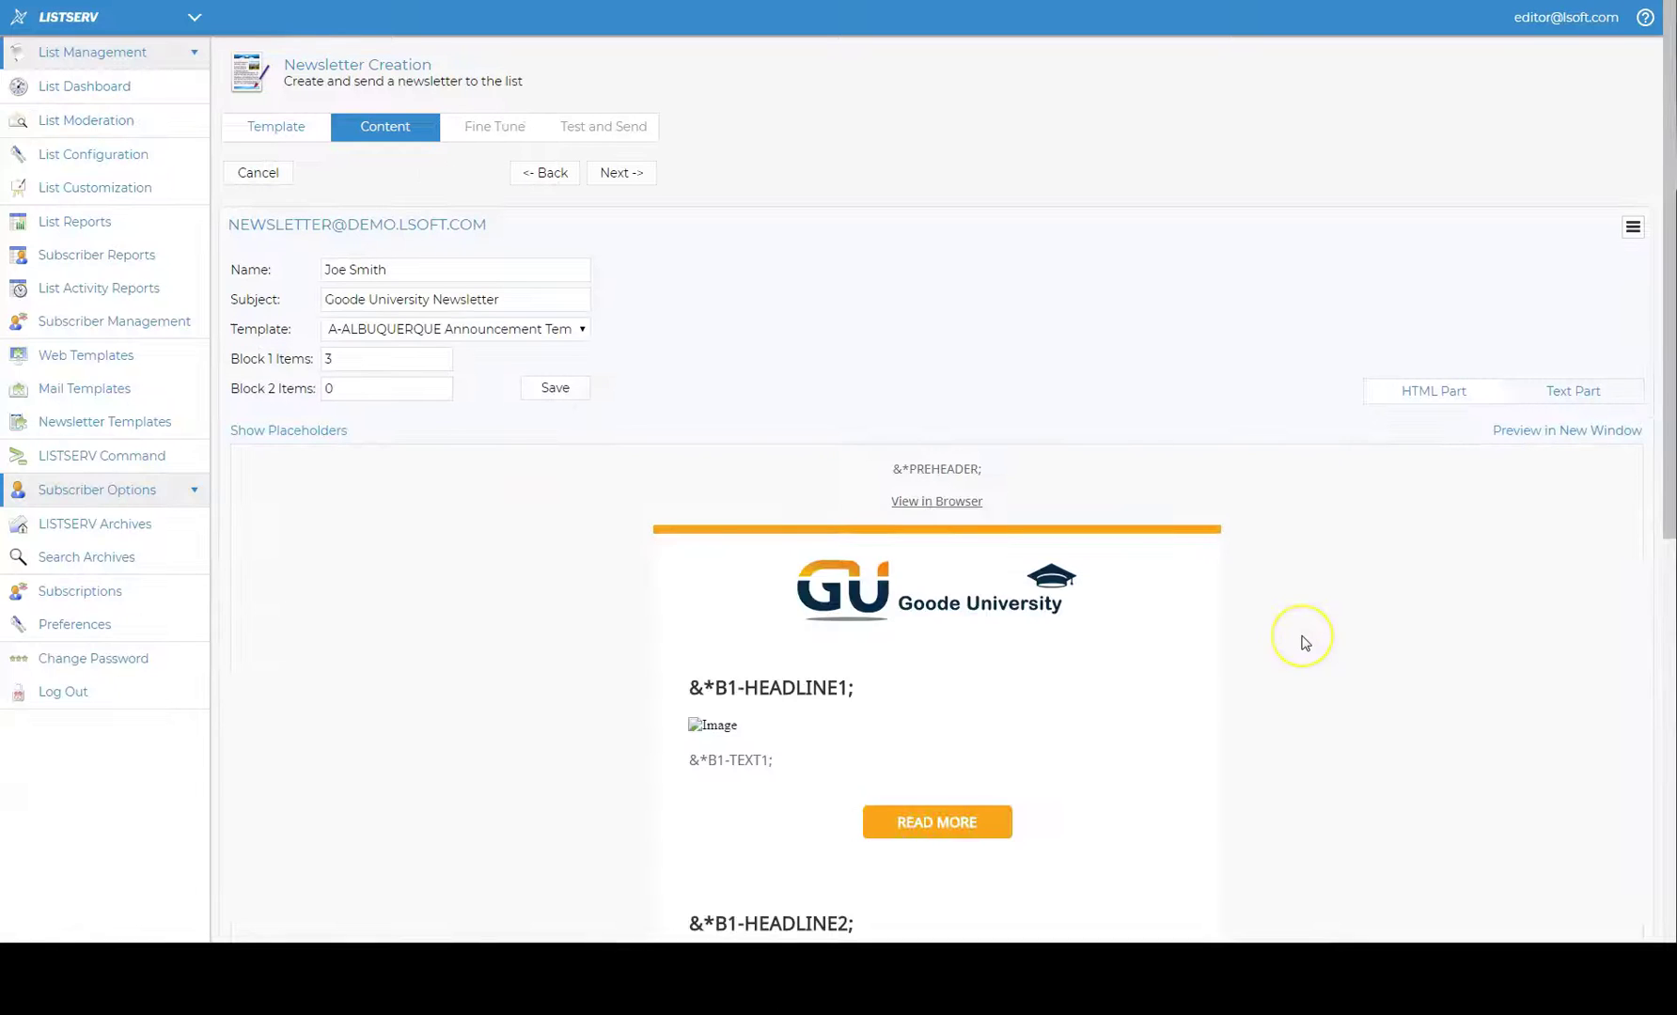
- Reduce Block 1 Items to 1 and save the layout
scroll(1298, 641, "down", 4)
scroll(1304, 643, "down", 2)
scroll(1305, 643, "up", 5)
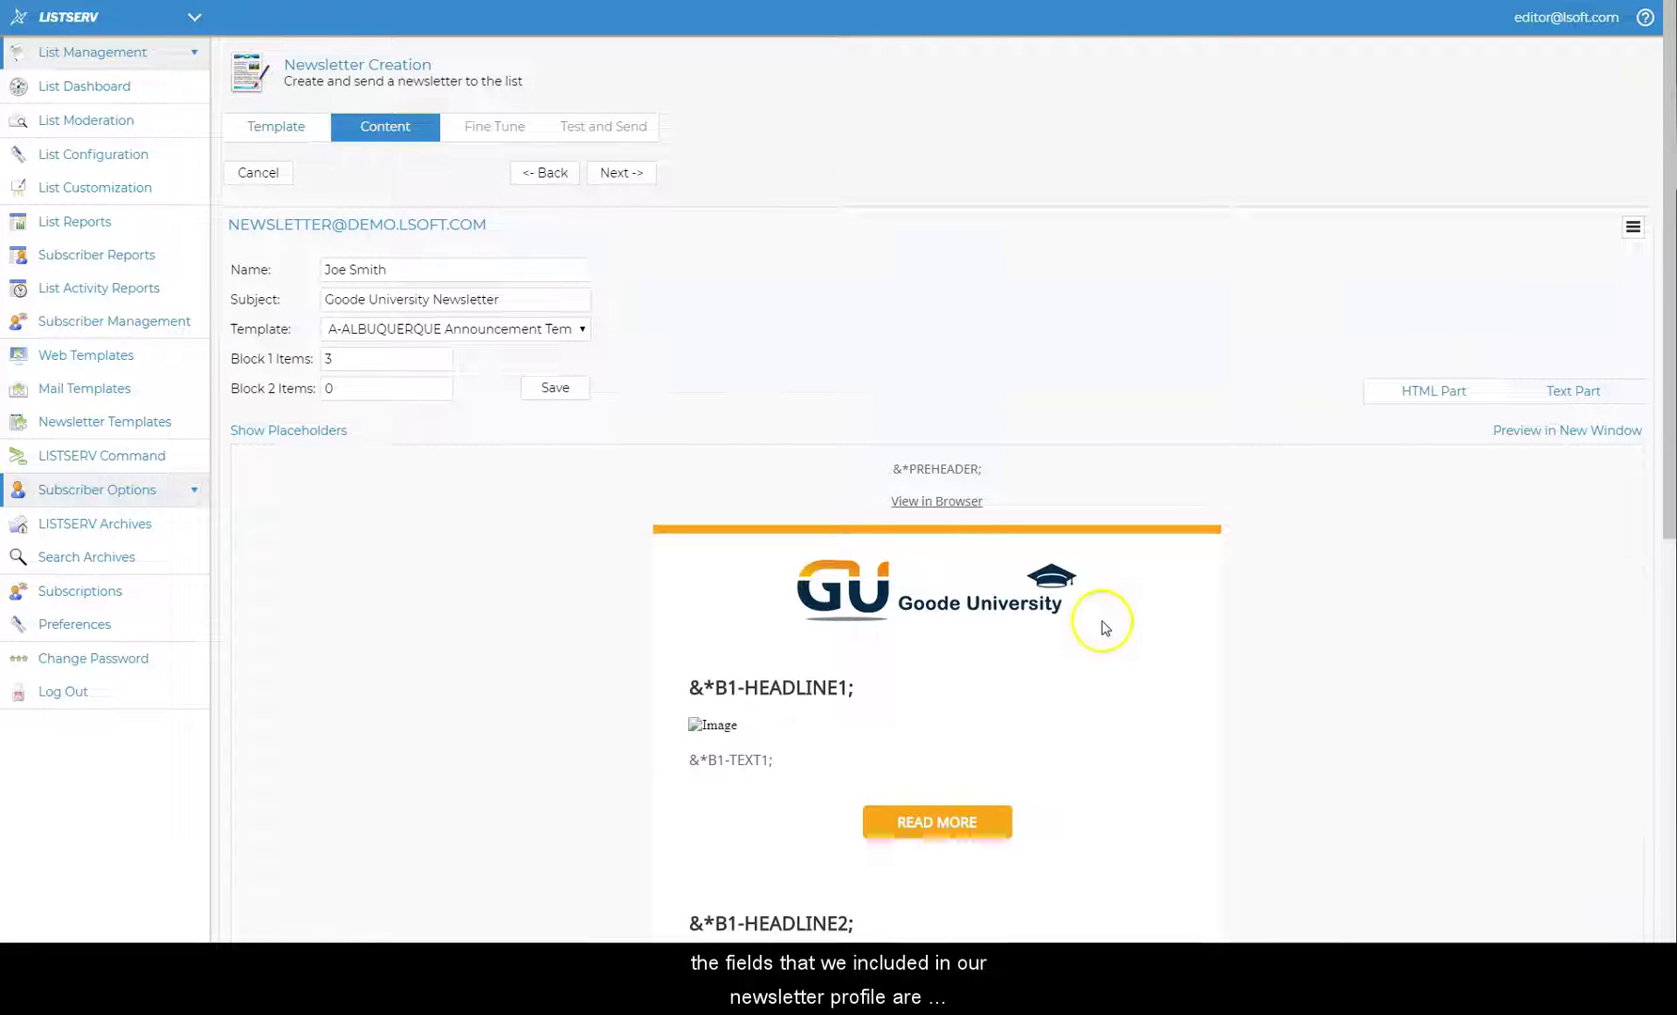
scroll(888, 605, "down", 6)
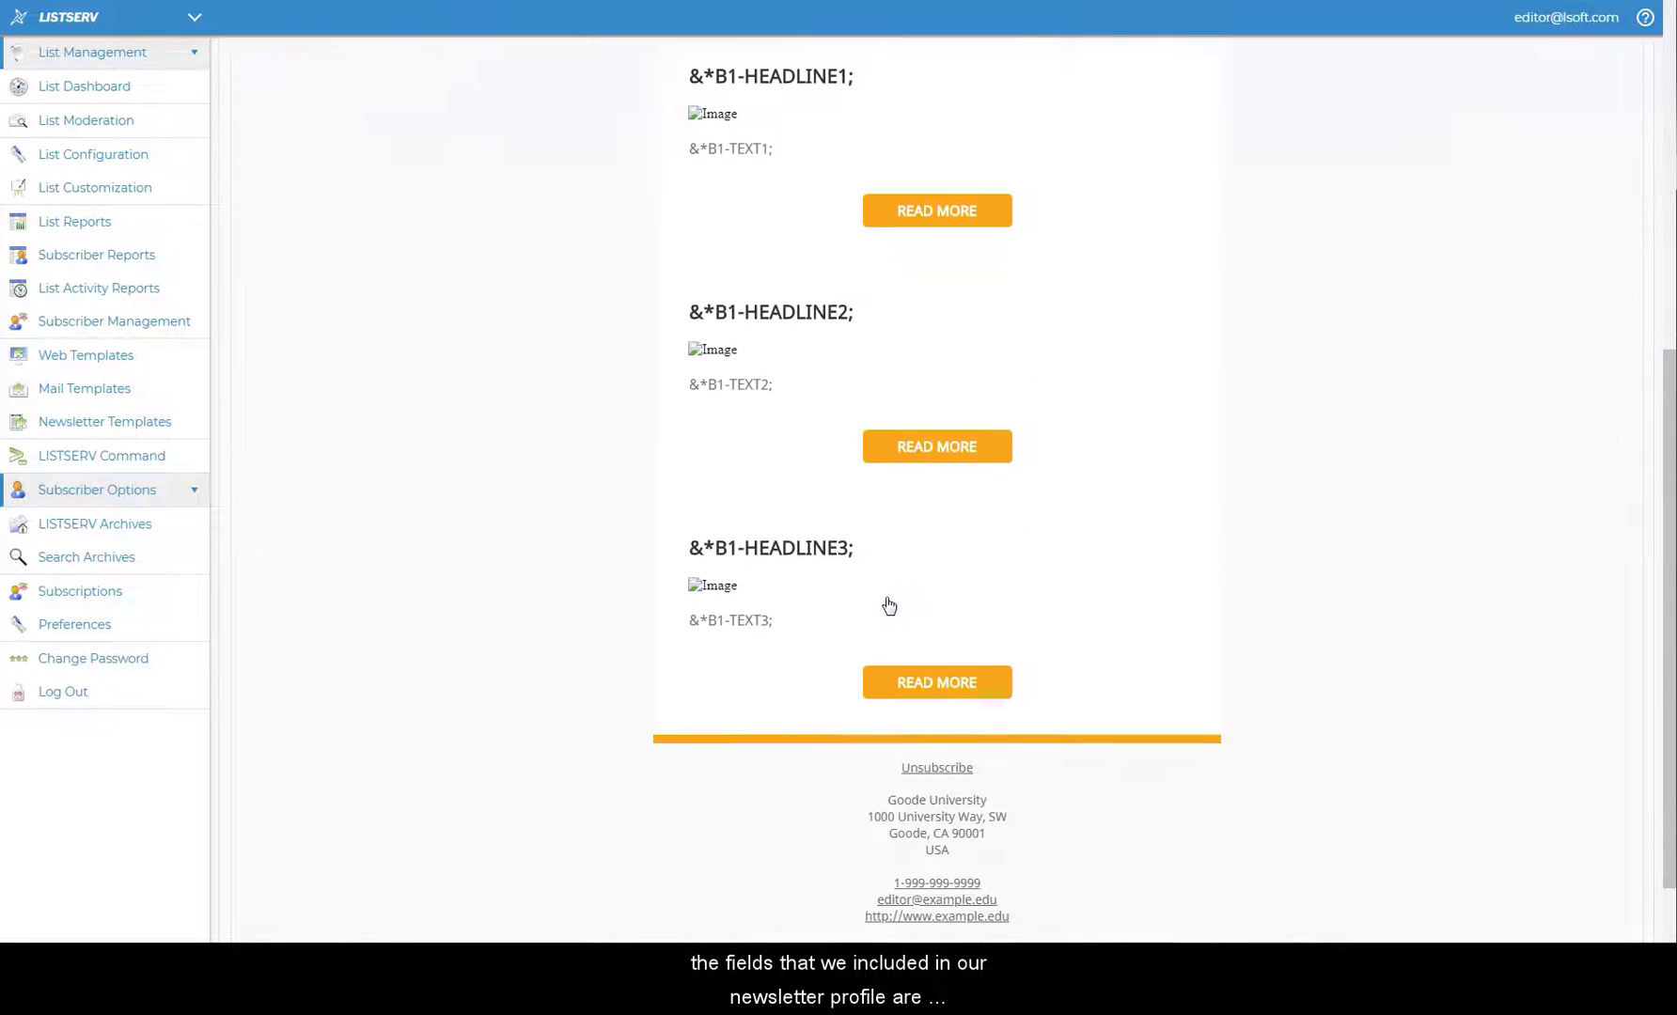
left_click(931, 826)
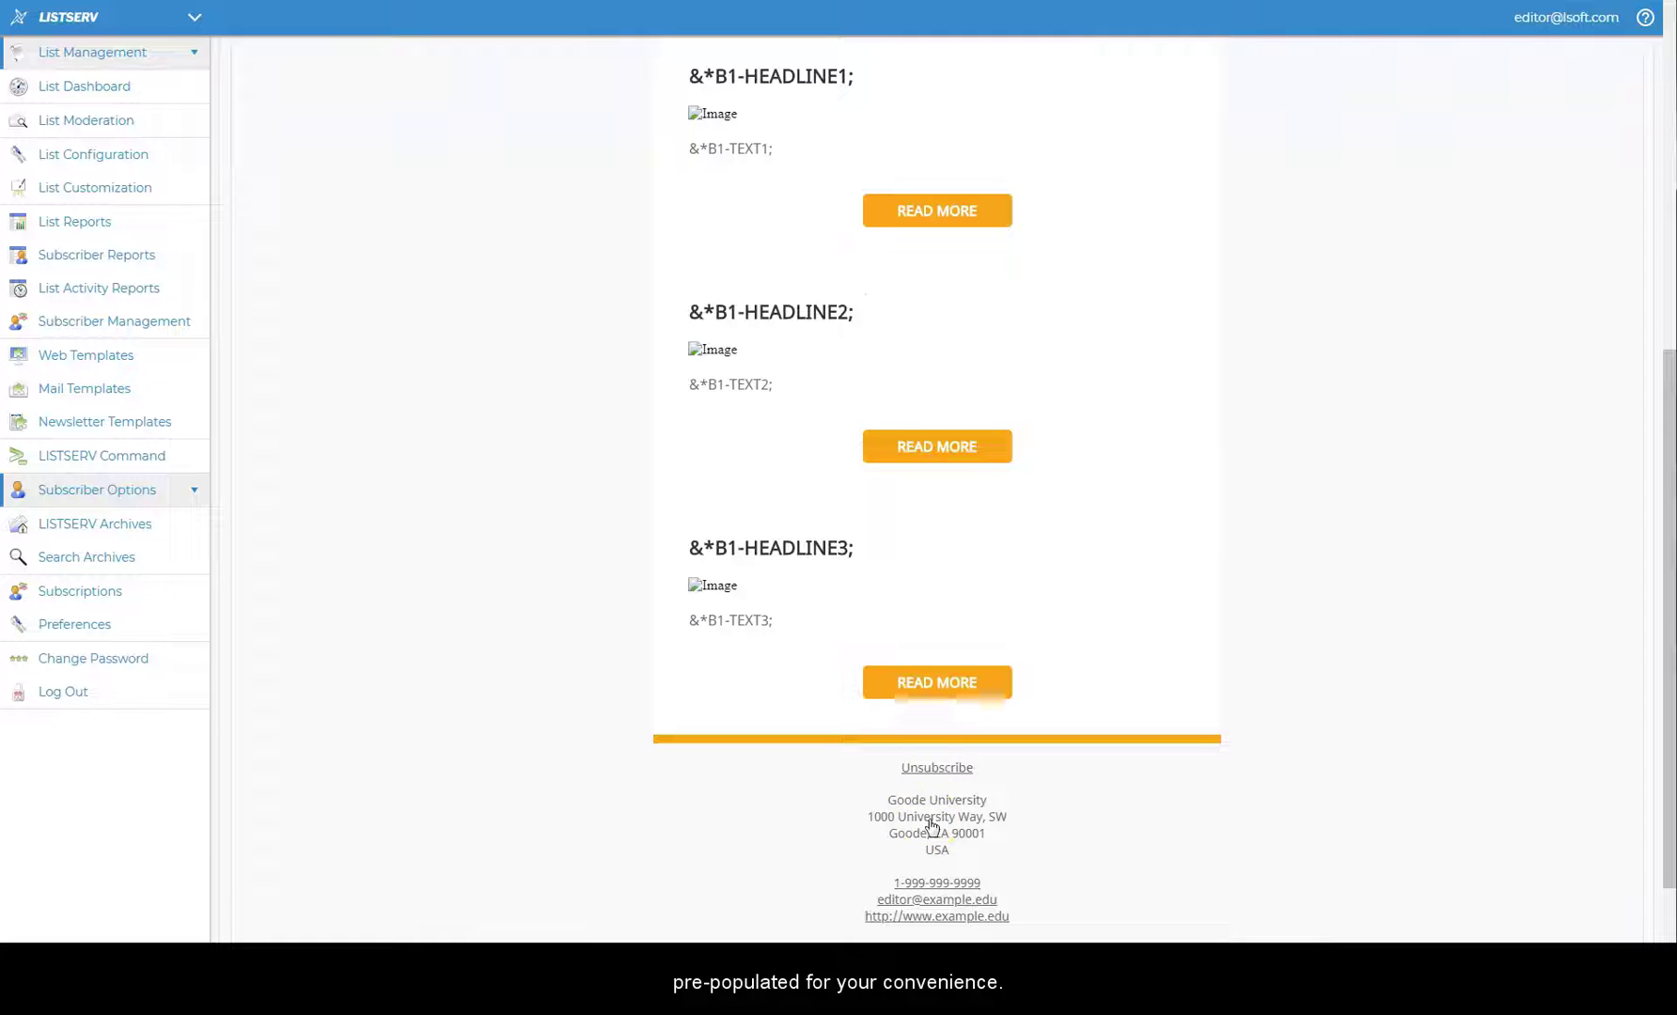
scroll(930, 825, "up", 5)
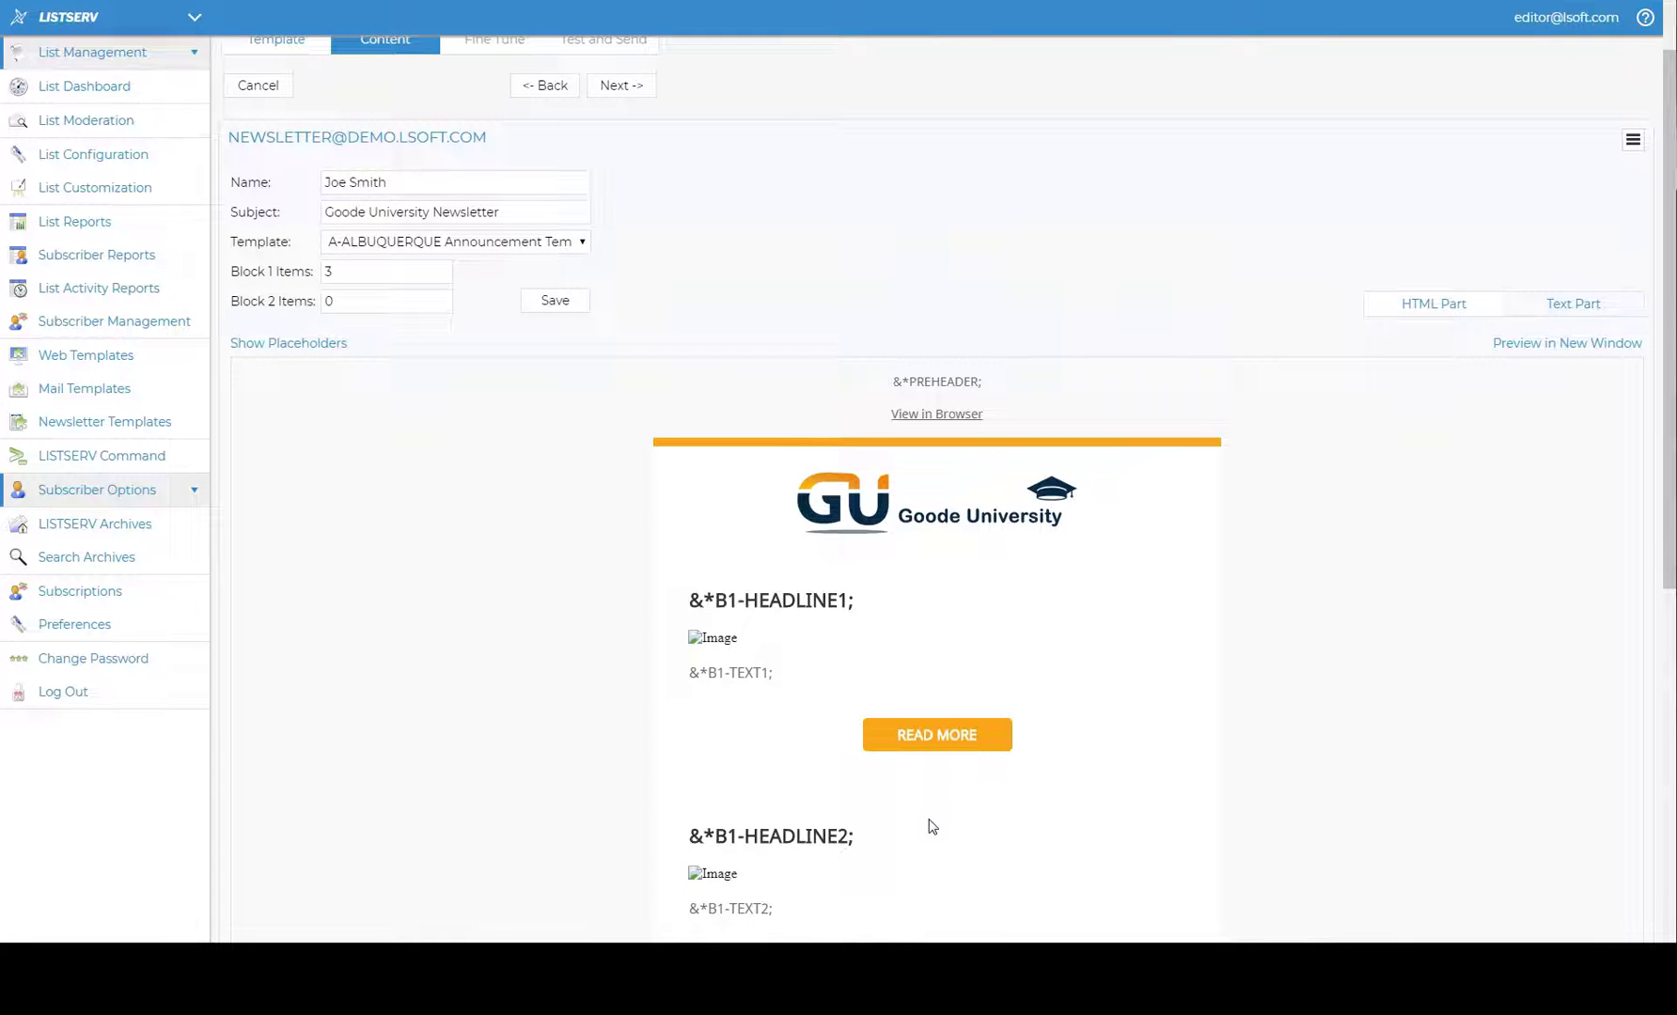
left_click(284, 272)
type("1")
left_click(561, 300)
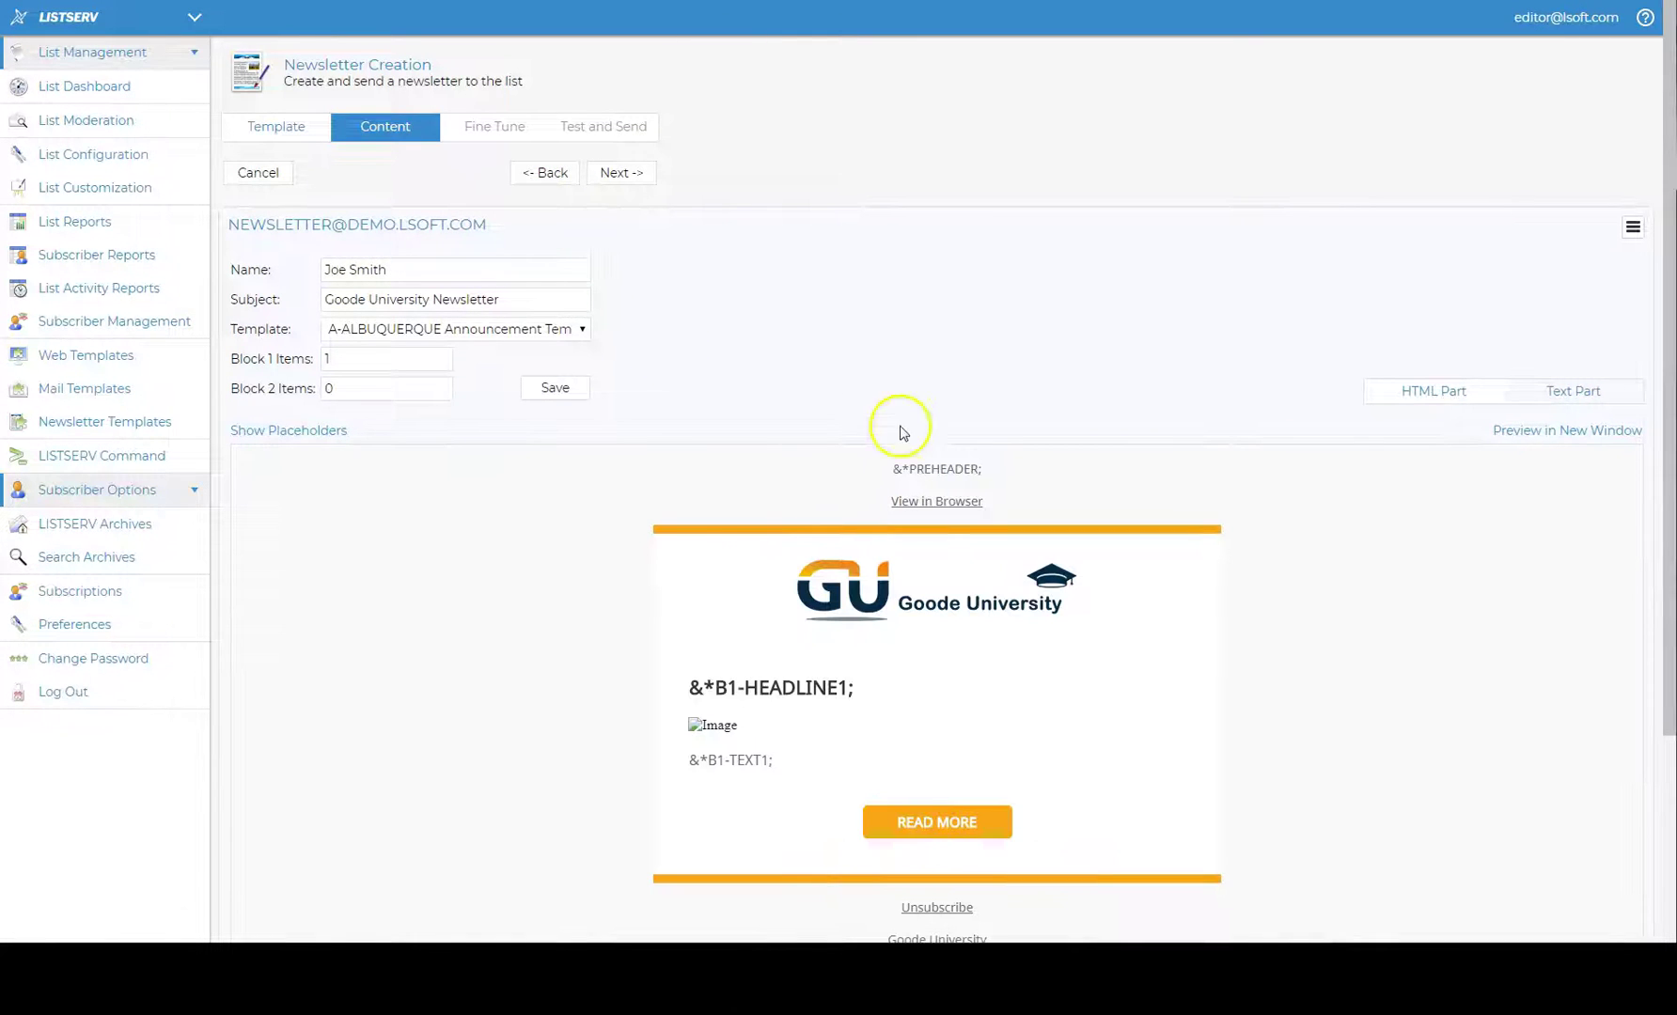
- Paste the preheader text and the first headline into their placeholders
left_click(940, 470)
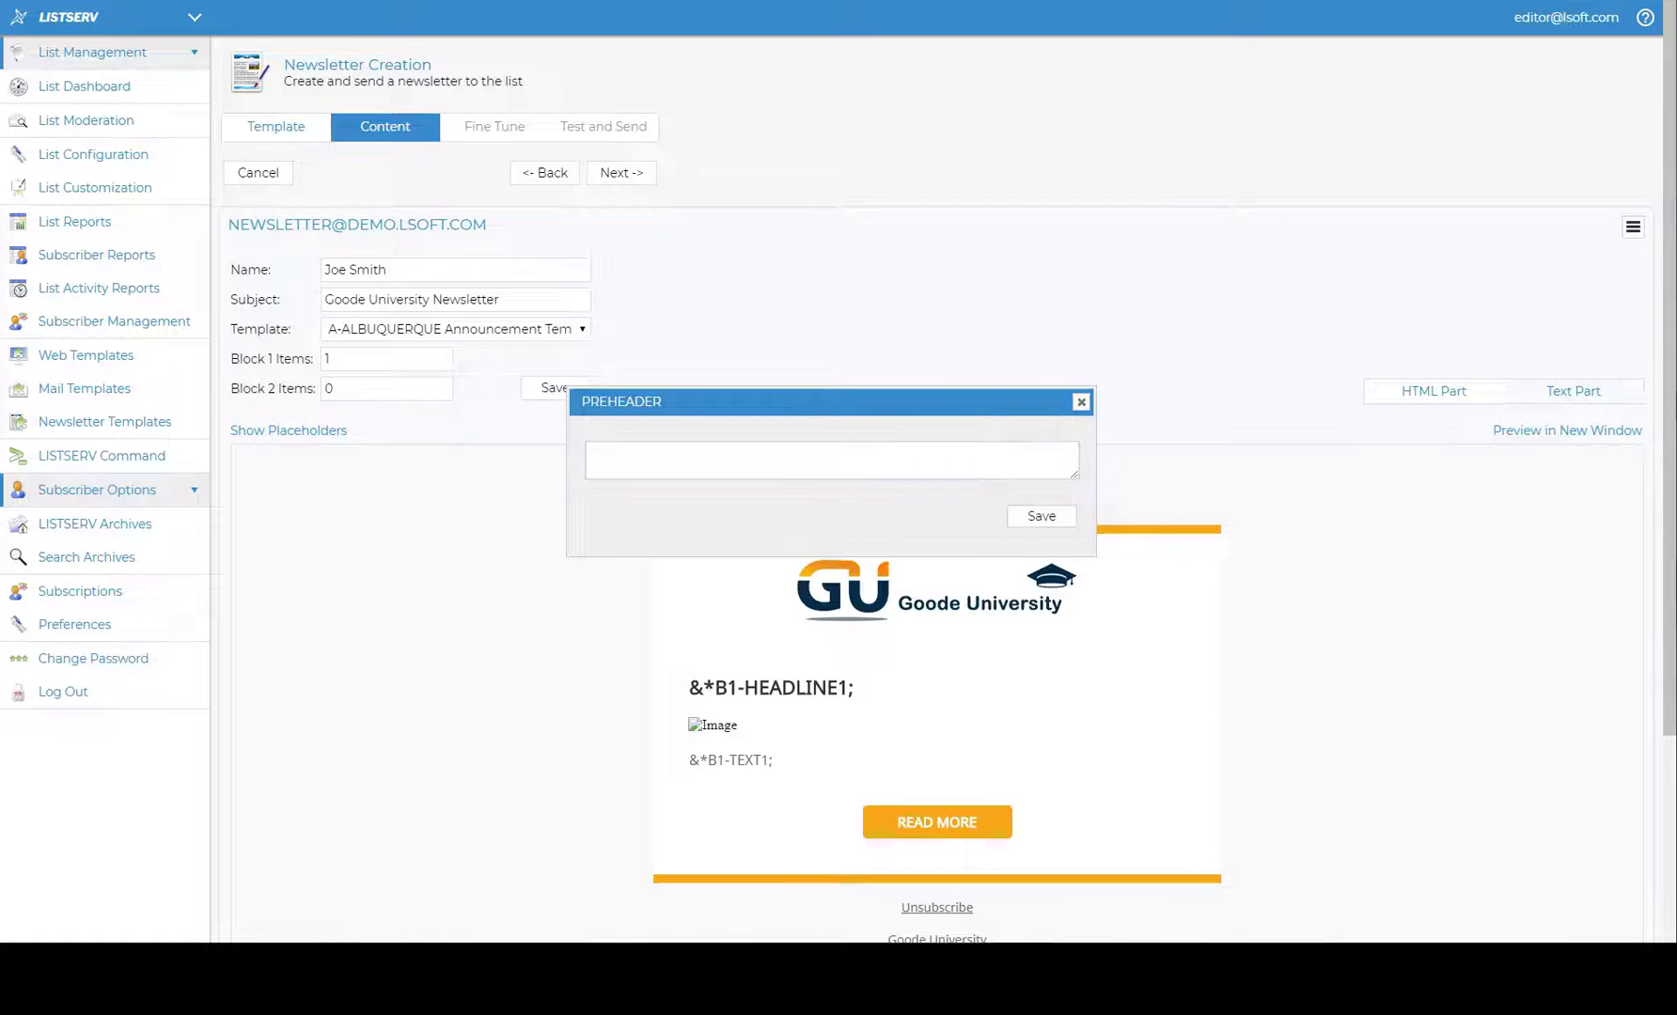
left_click(1043, 459)
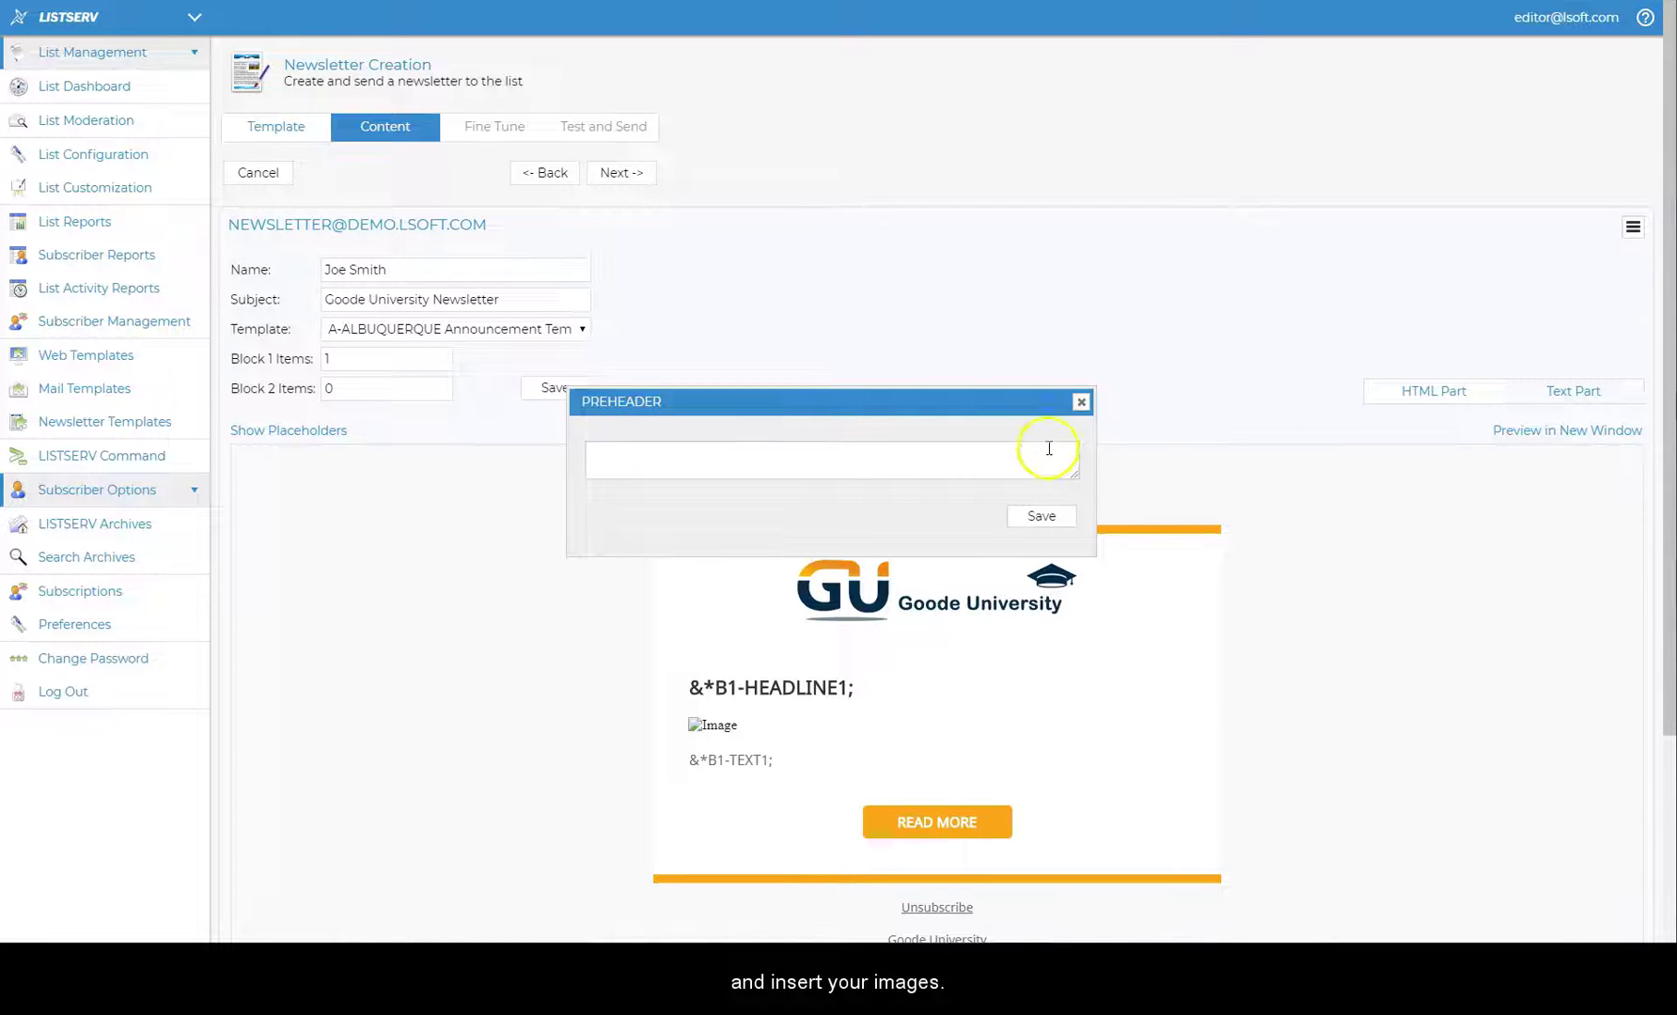
type("Campus and community news, views and fun things to do")
left_click(762, 689)
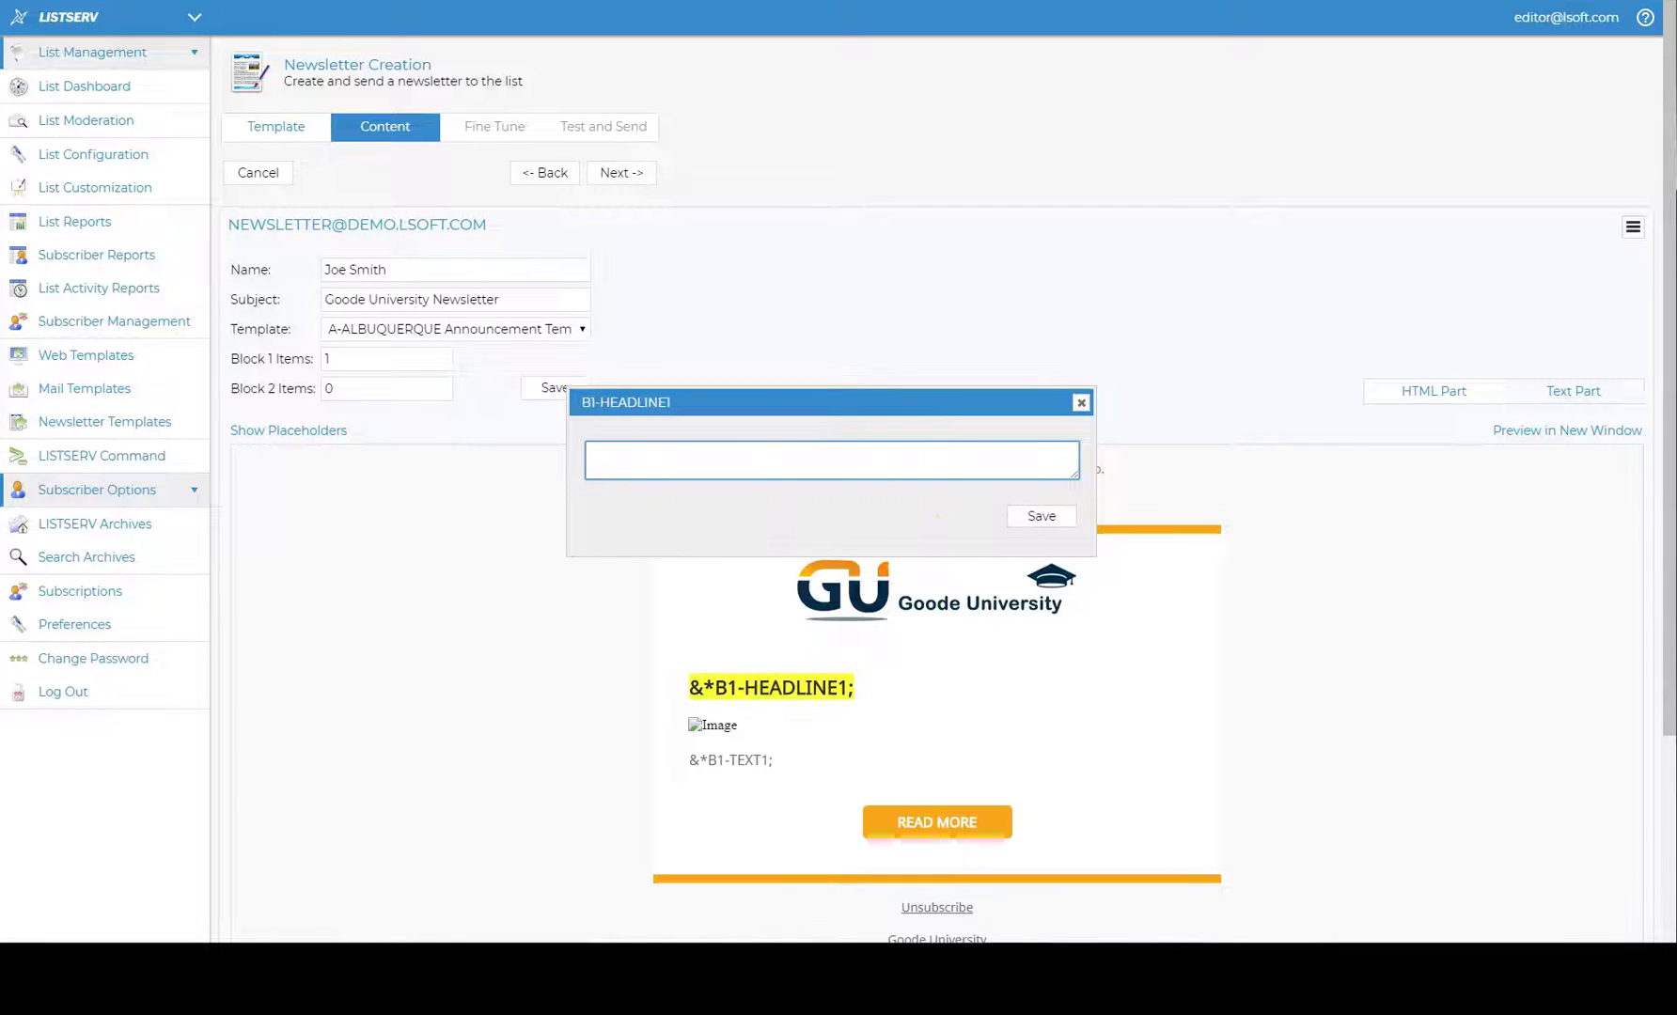
left_click(876, 456)
type("In Our Chaotic Times, College Can Be a Comfort")
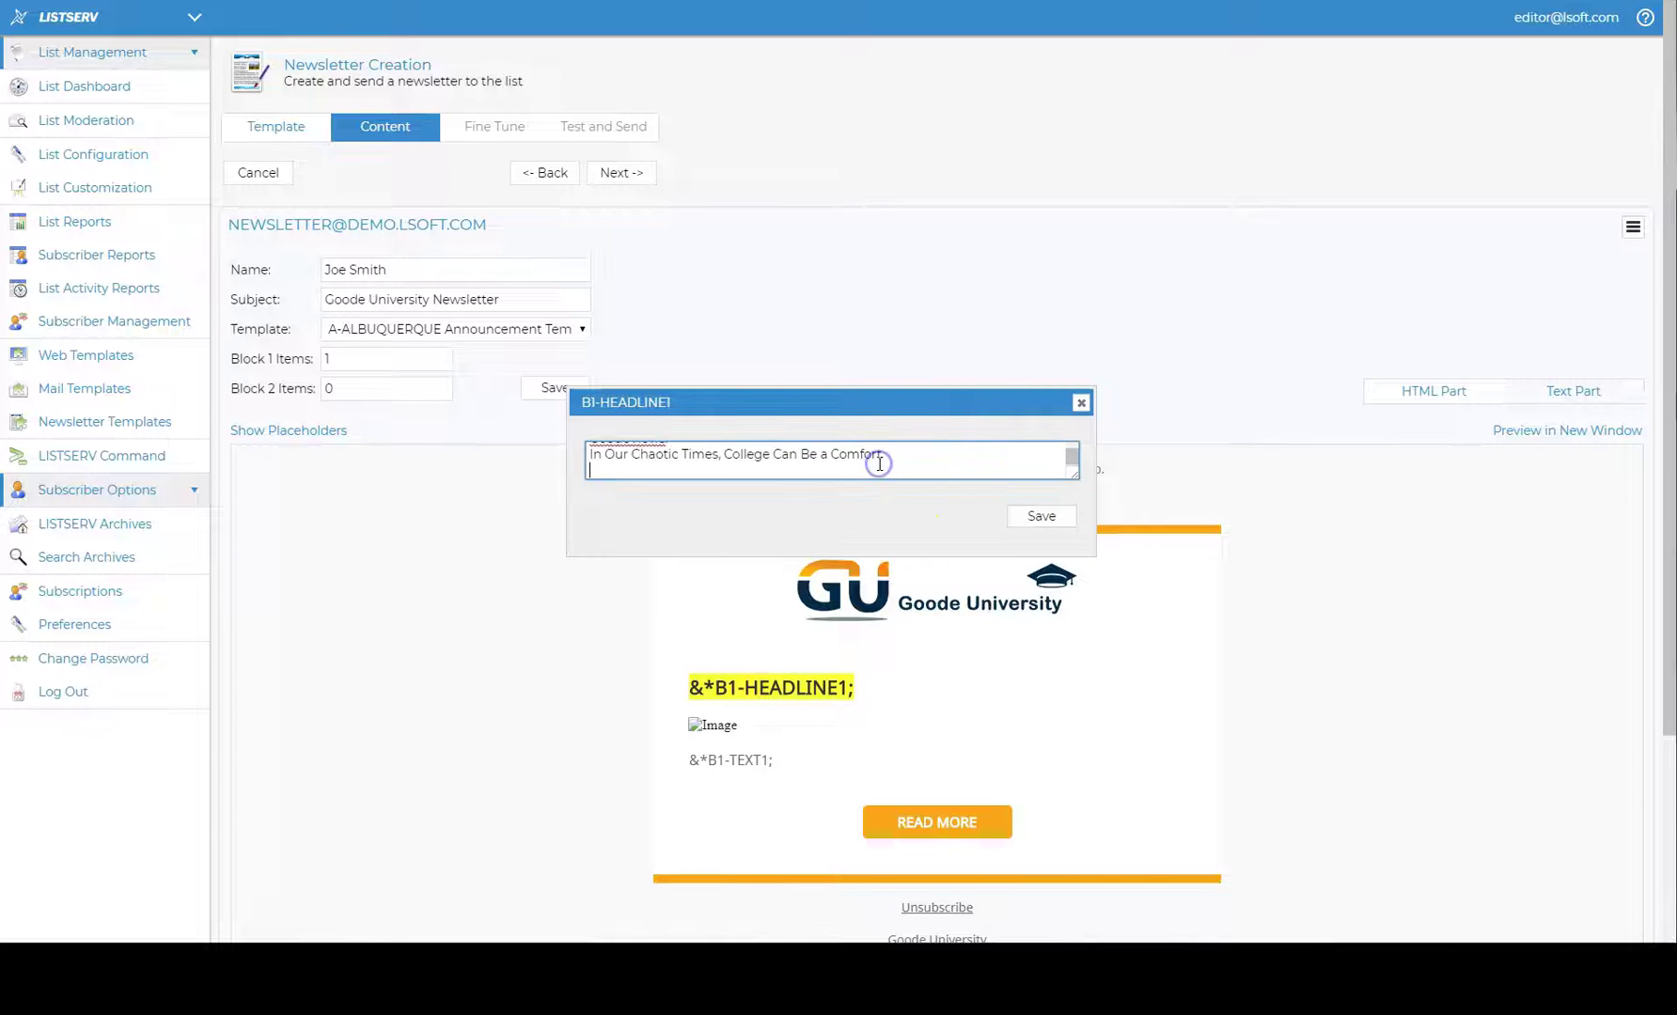
- Paste the Q&A article into B1-TEXT1 and the goodeviews.jpg address into B1-IMAGE1, then save
left_click(714, 764)
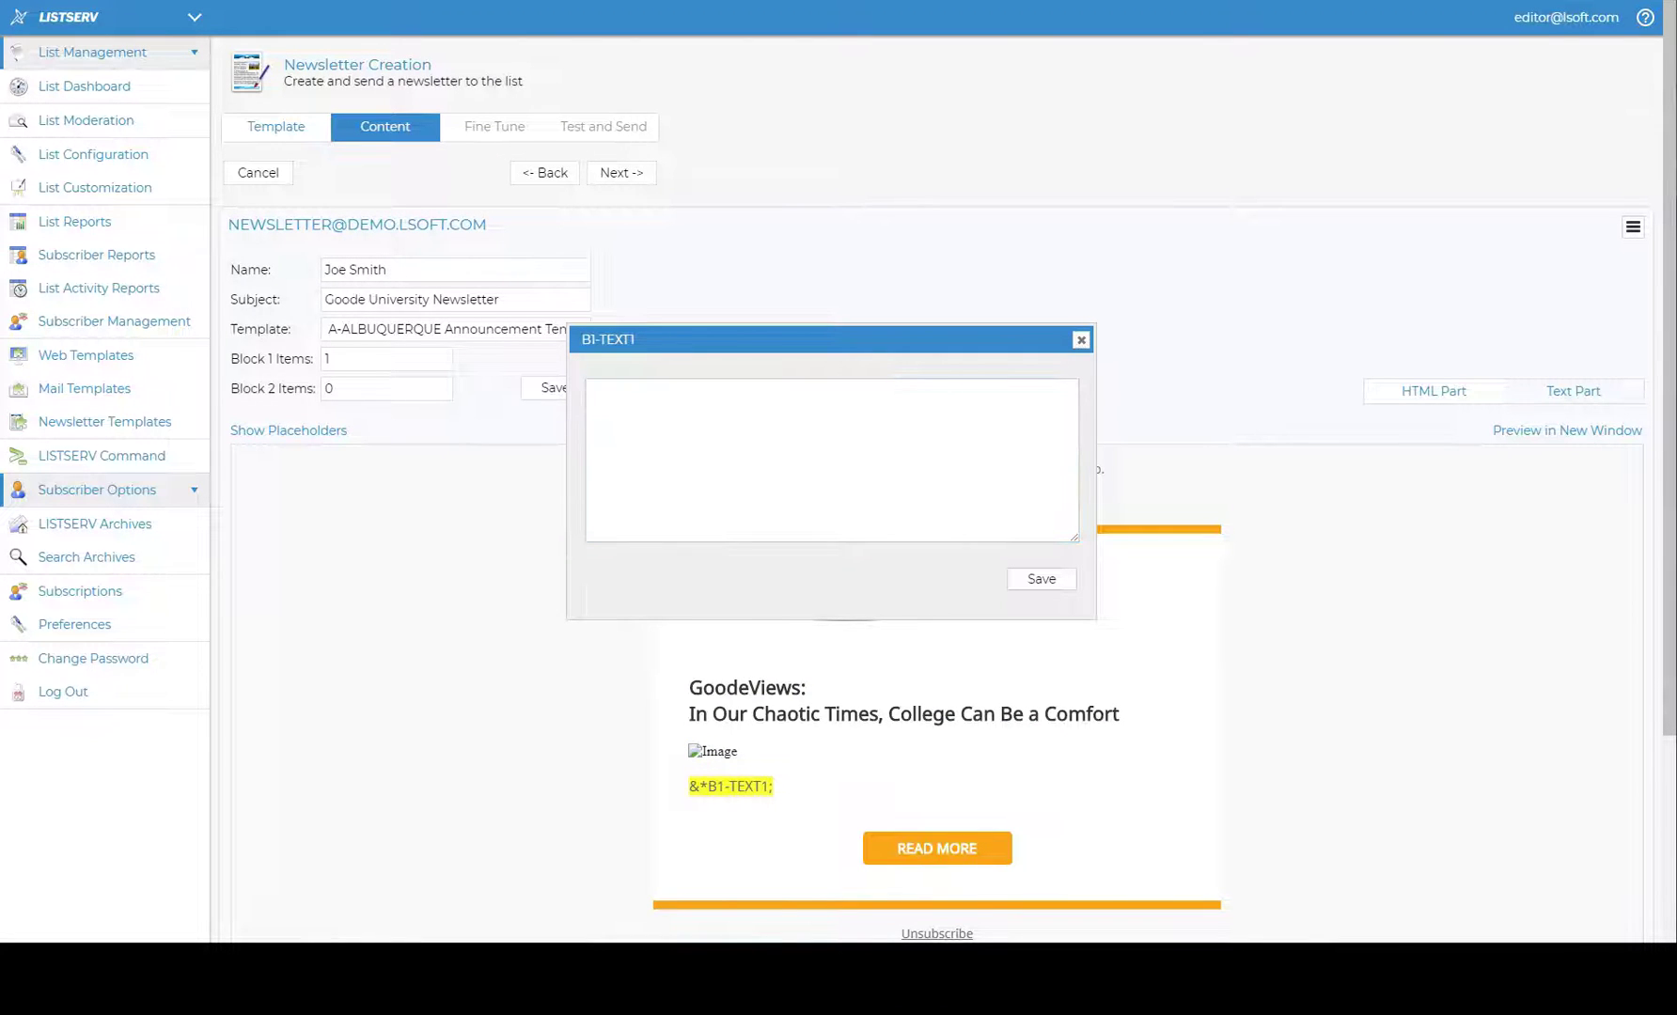
left_click(876, 465)
type("Q: There's a lot uncertainty, divisiveness and even a sense of chaos in the United States and around the world. How are you seeing that affect life for college students?  A: Yes, the growing polarization in society is the reality of our times and is impacting Goode and other campus communities. We are certainly seeing a higher number of students visiting the Counseling Center with anxious and overwhelmed feelings. This is a very real a concern among Goode leadership, and we want students to feel a sense of comfort in the campus environment.")
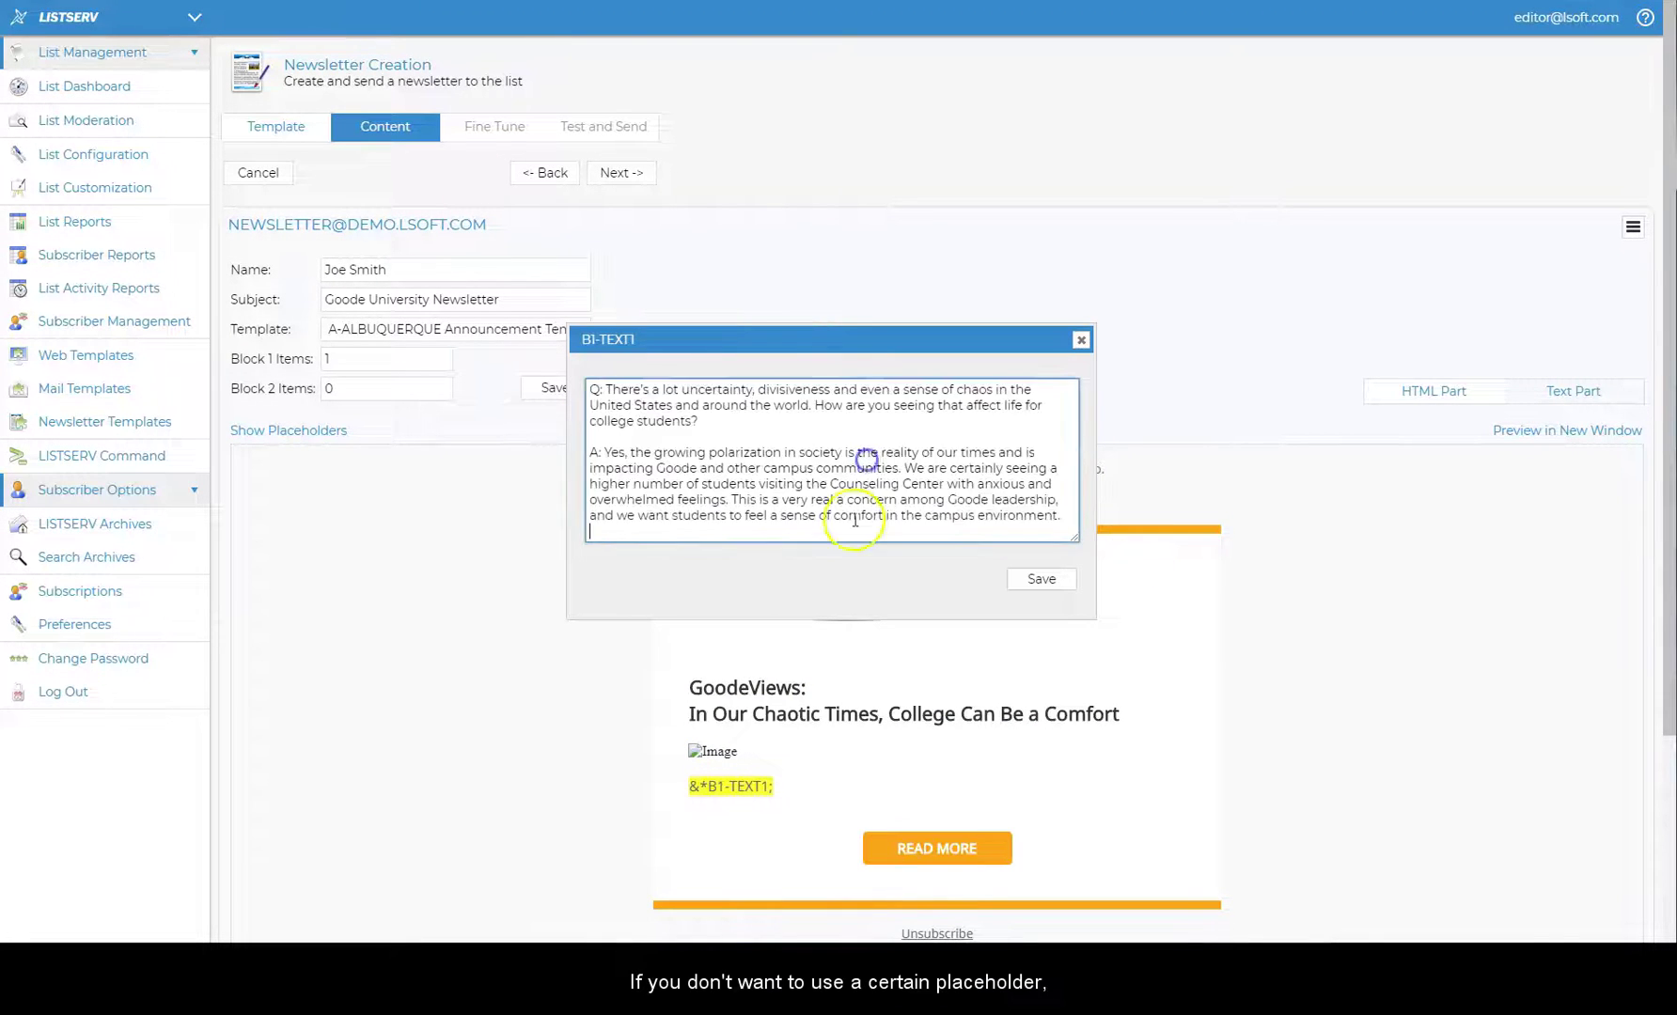
left_click(725, 753)
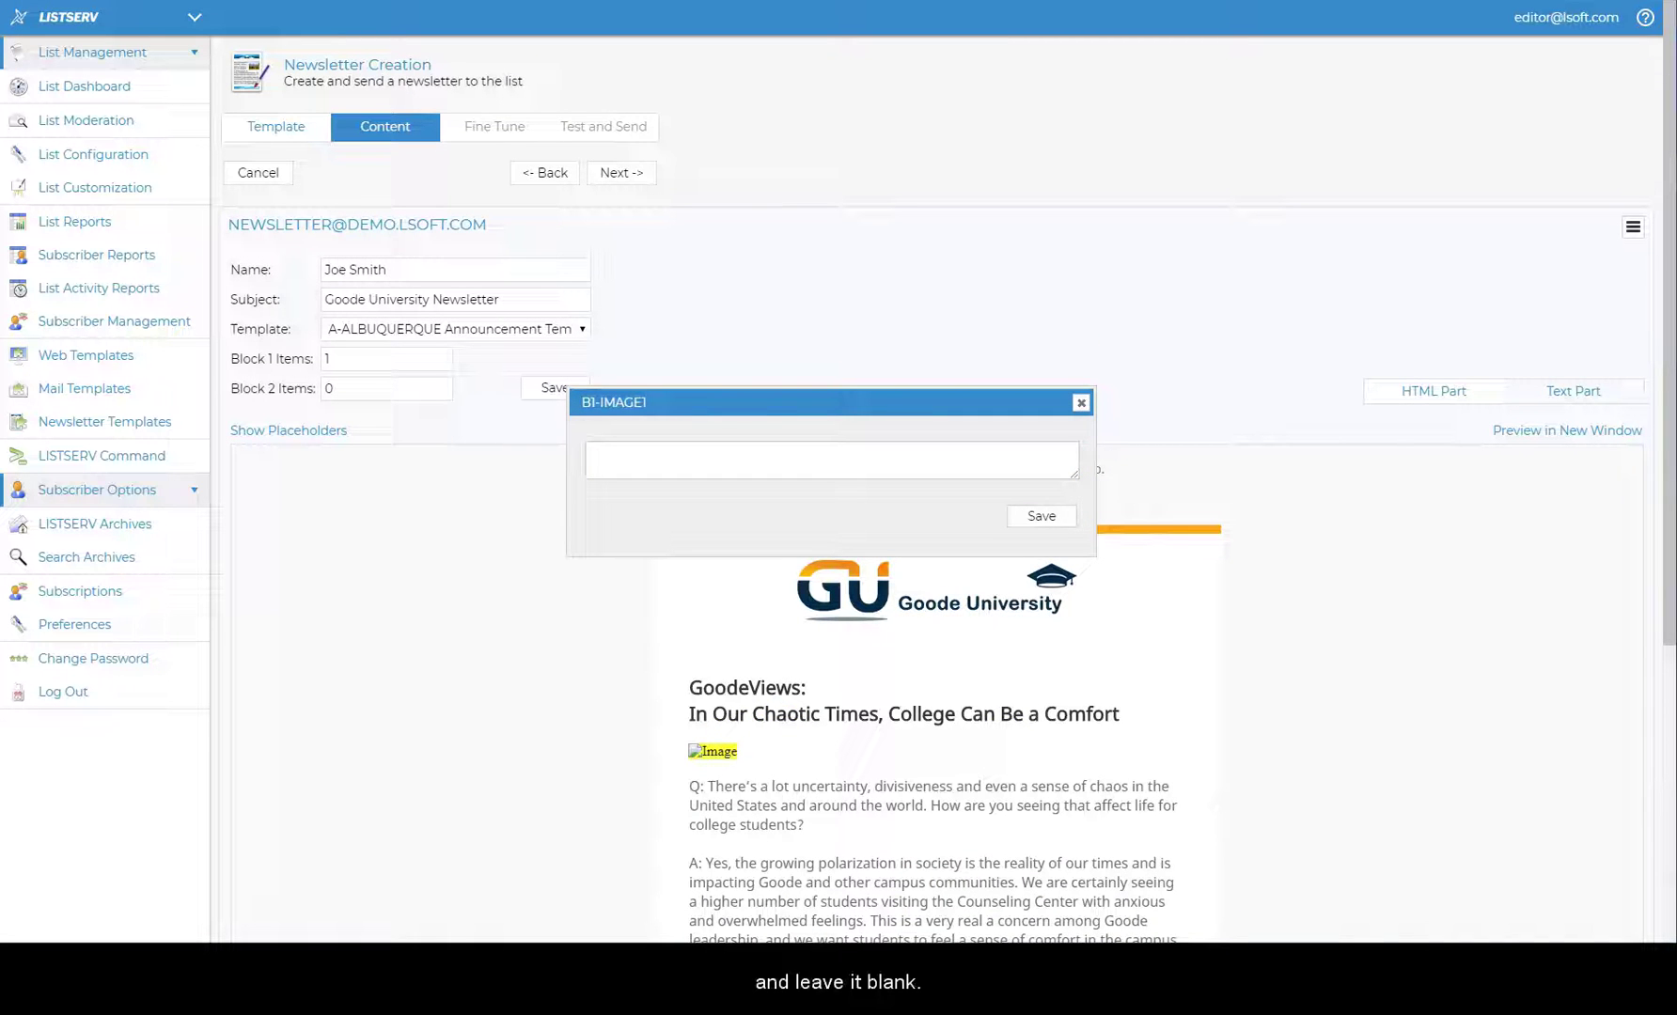
left_click(840, 449)
type("http://www.lsoft.com/mail/examples/goodeviews.jpg")
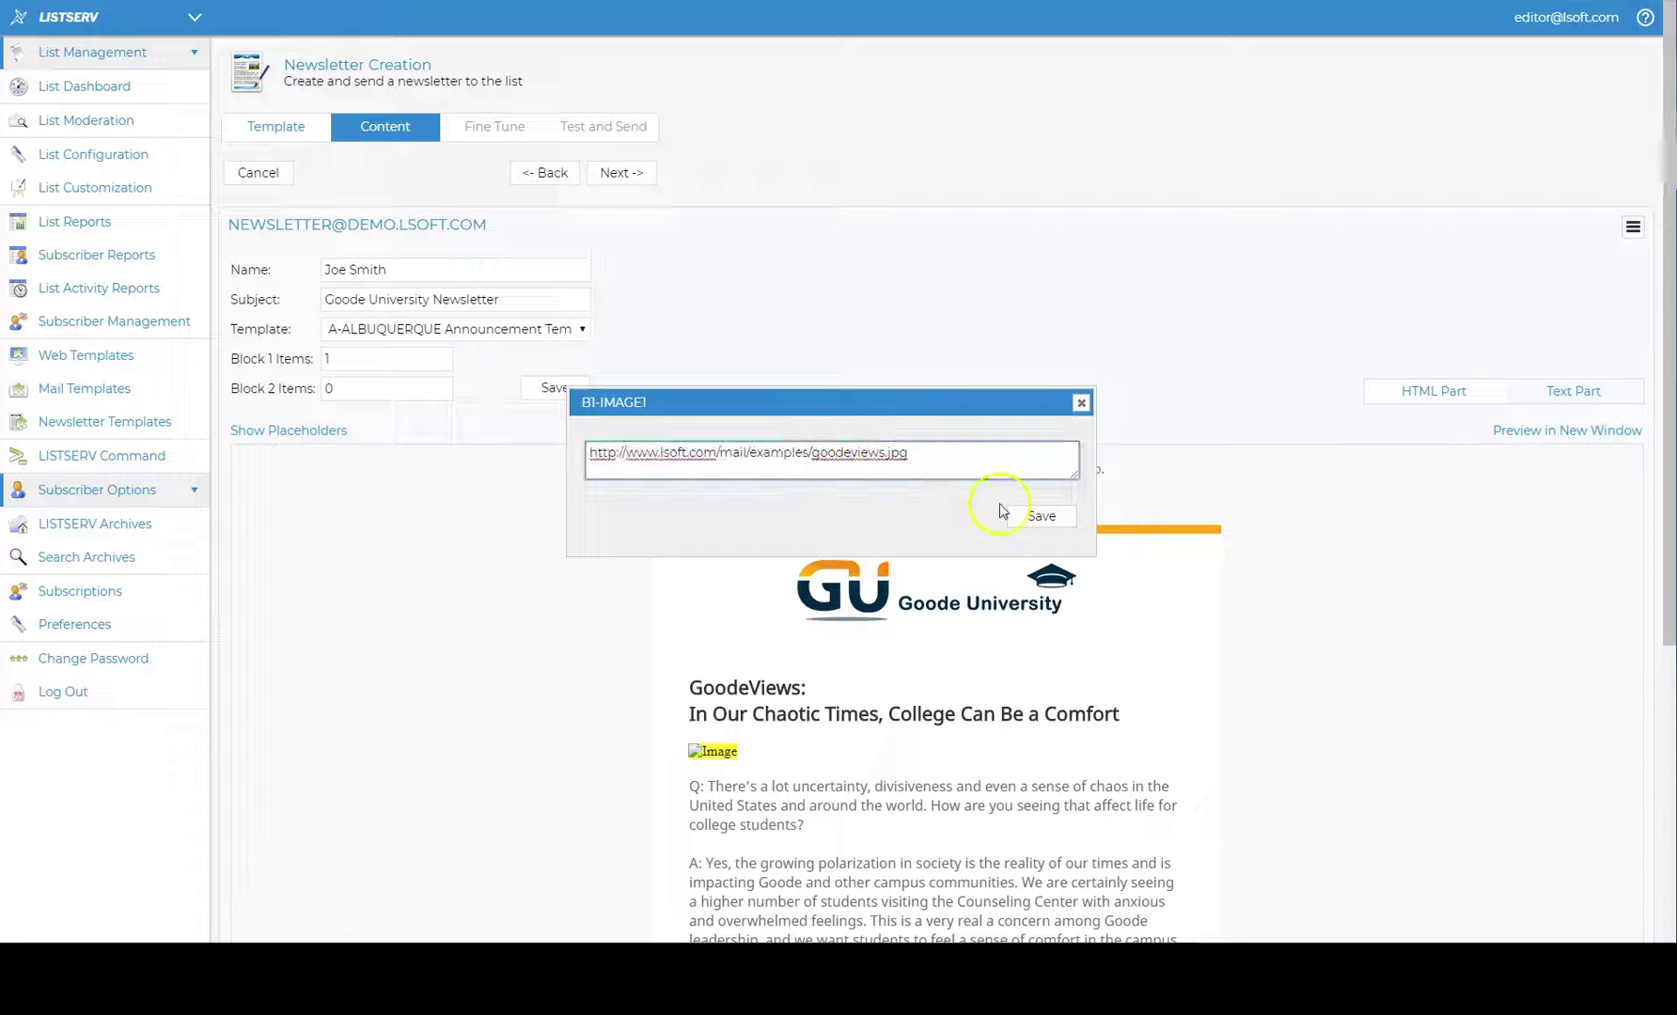
left_click(1042, 517)
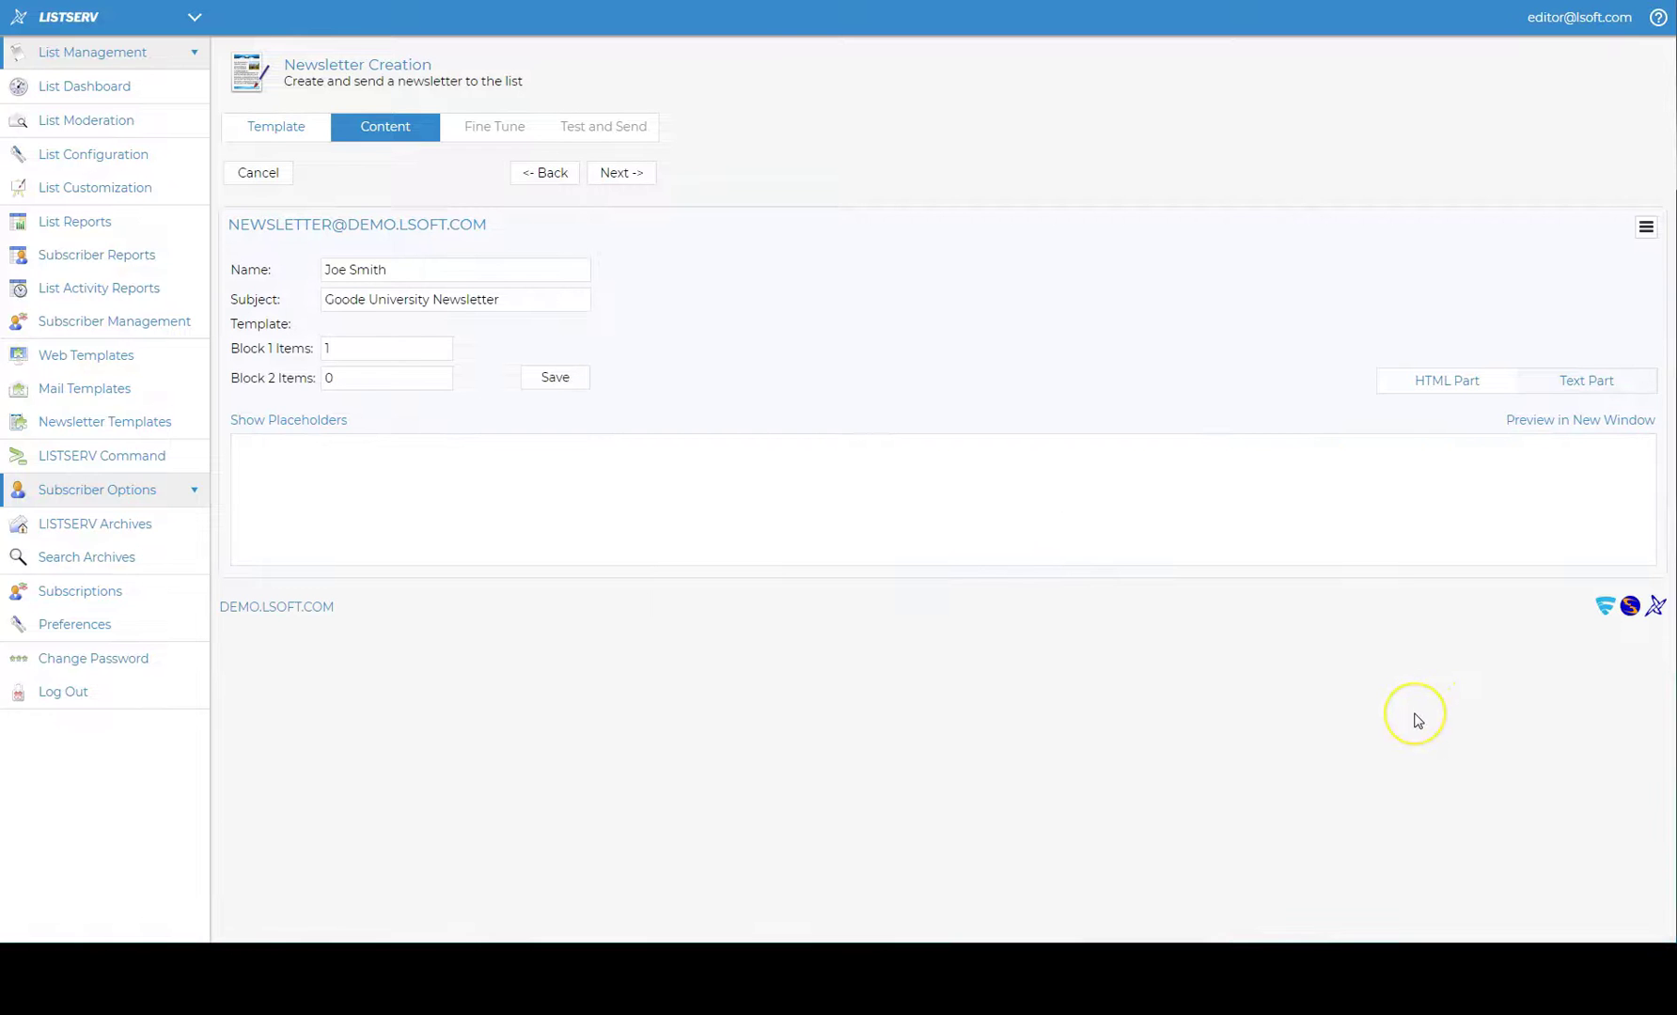
scroll(1417, 721, "down", 7)
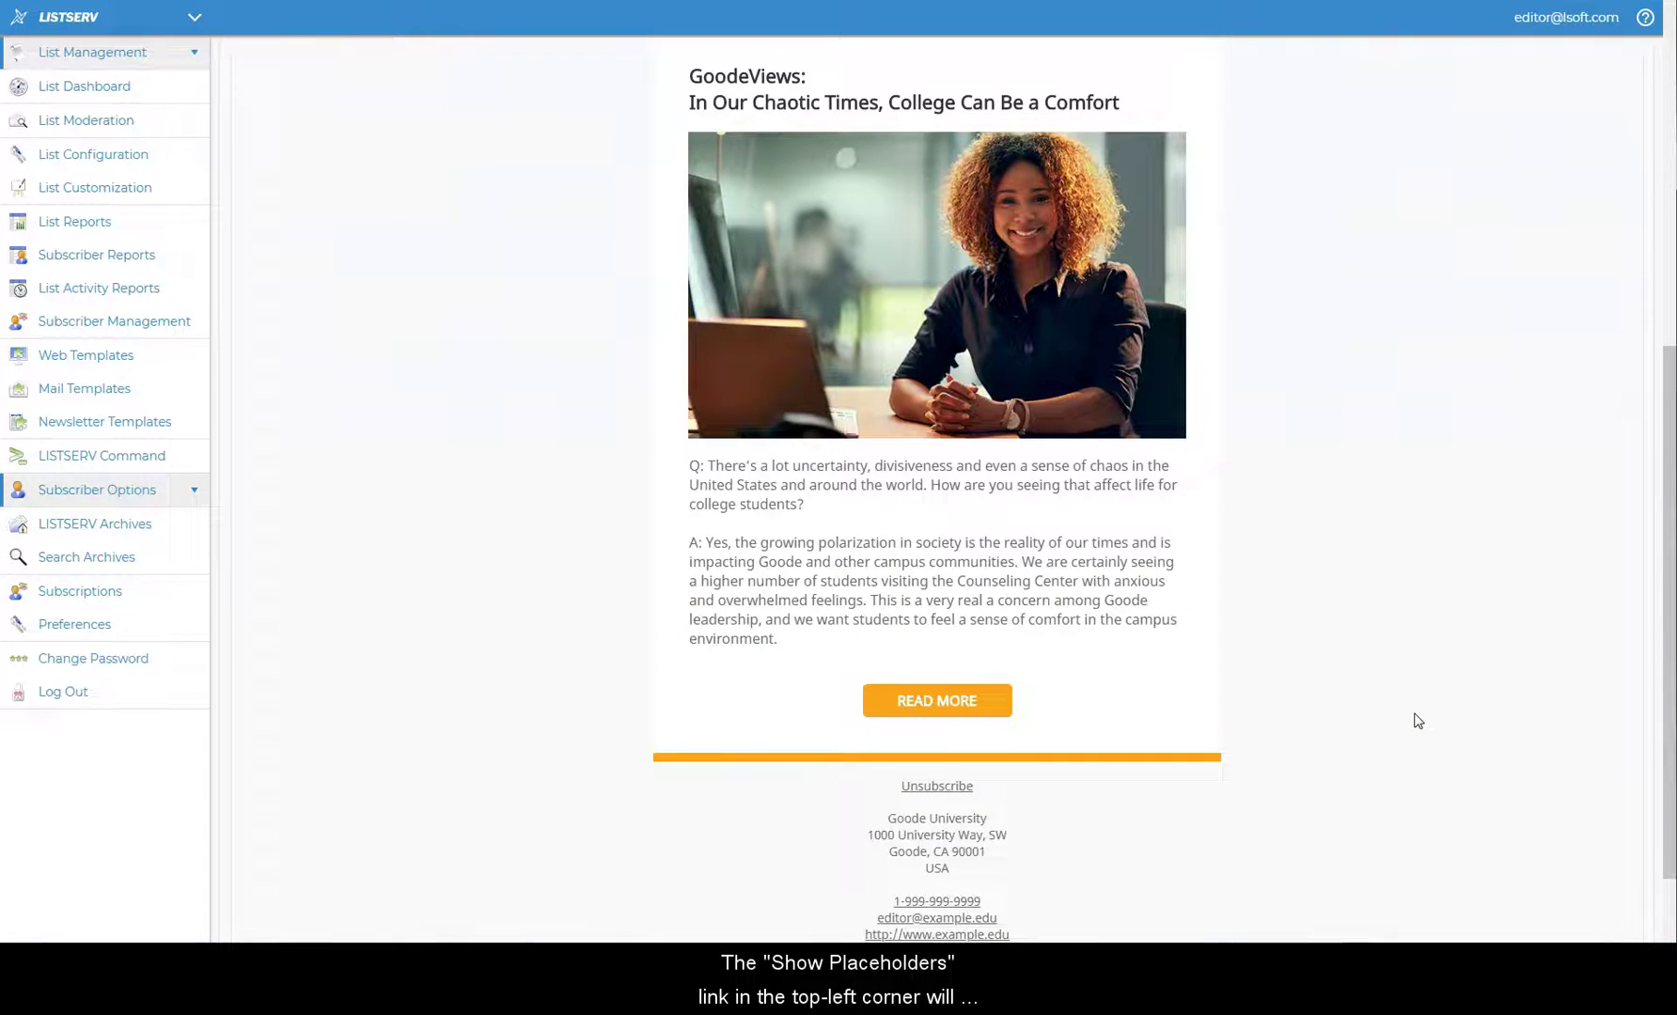
scroll(1418, 721, "up", 7)
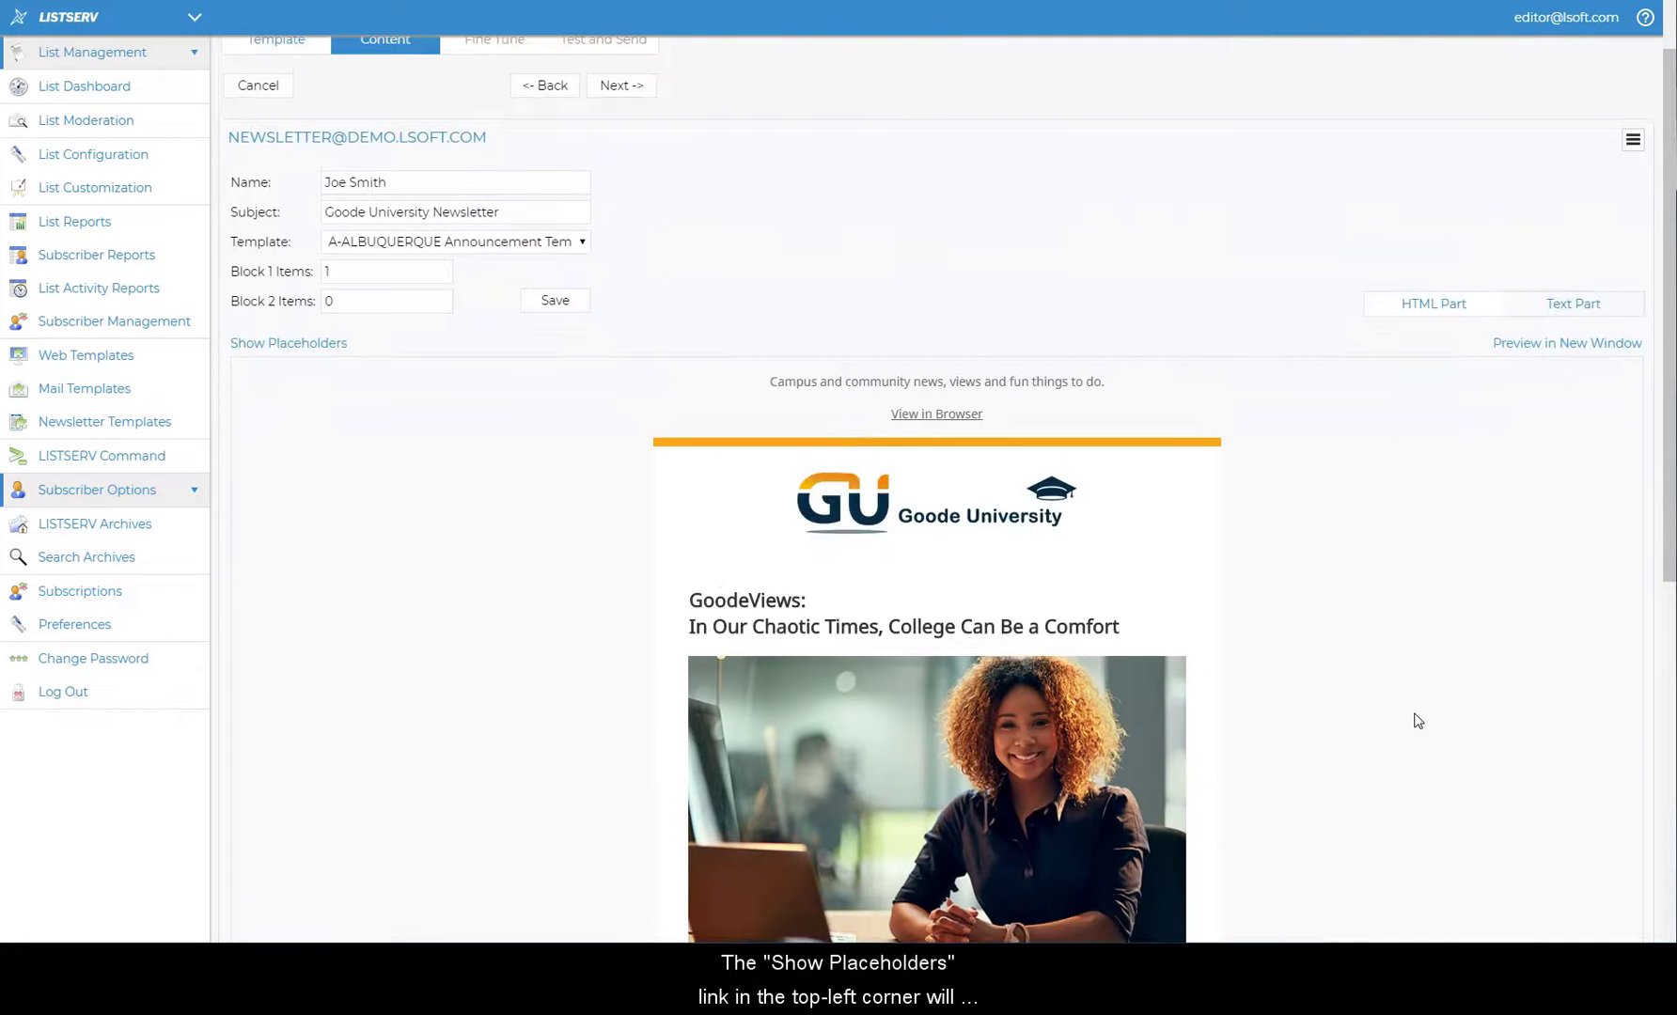
left_click(323, 344)
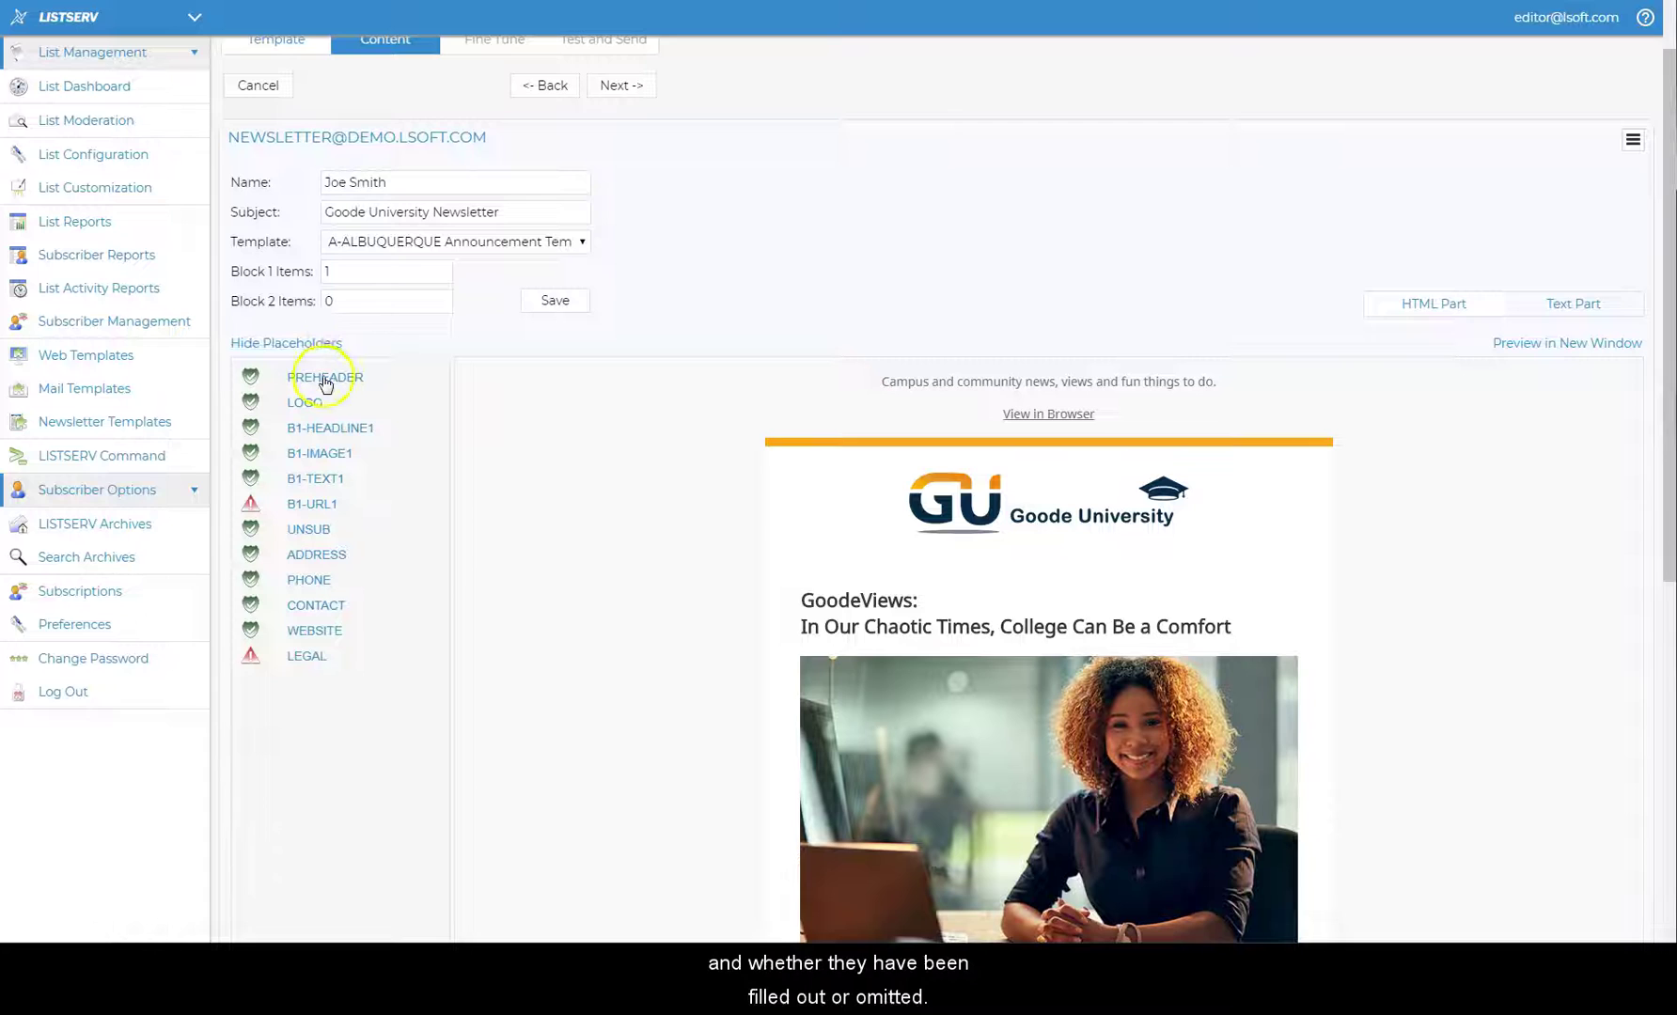
left_click(320, 504)
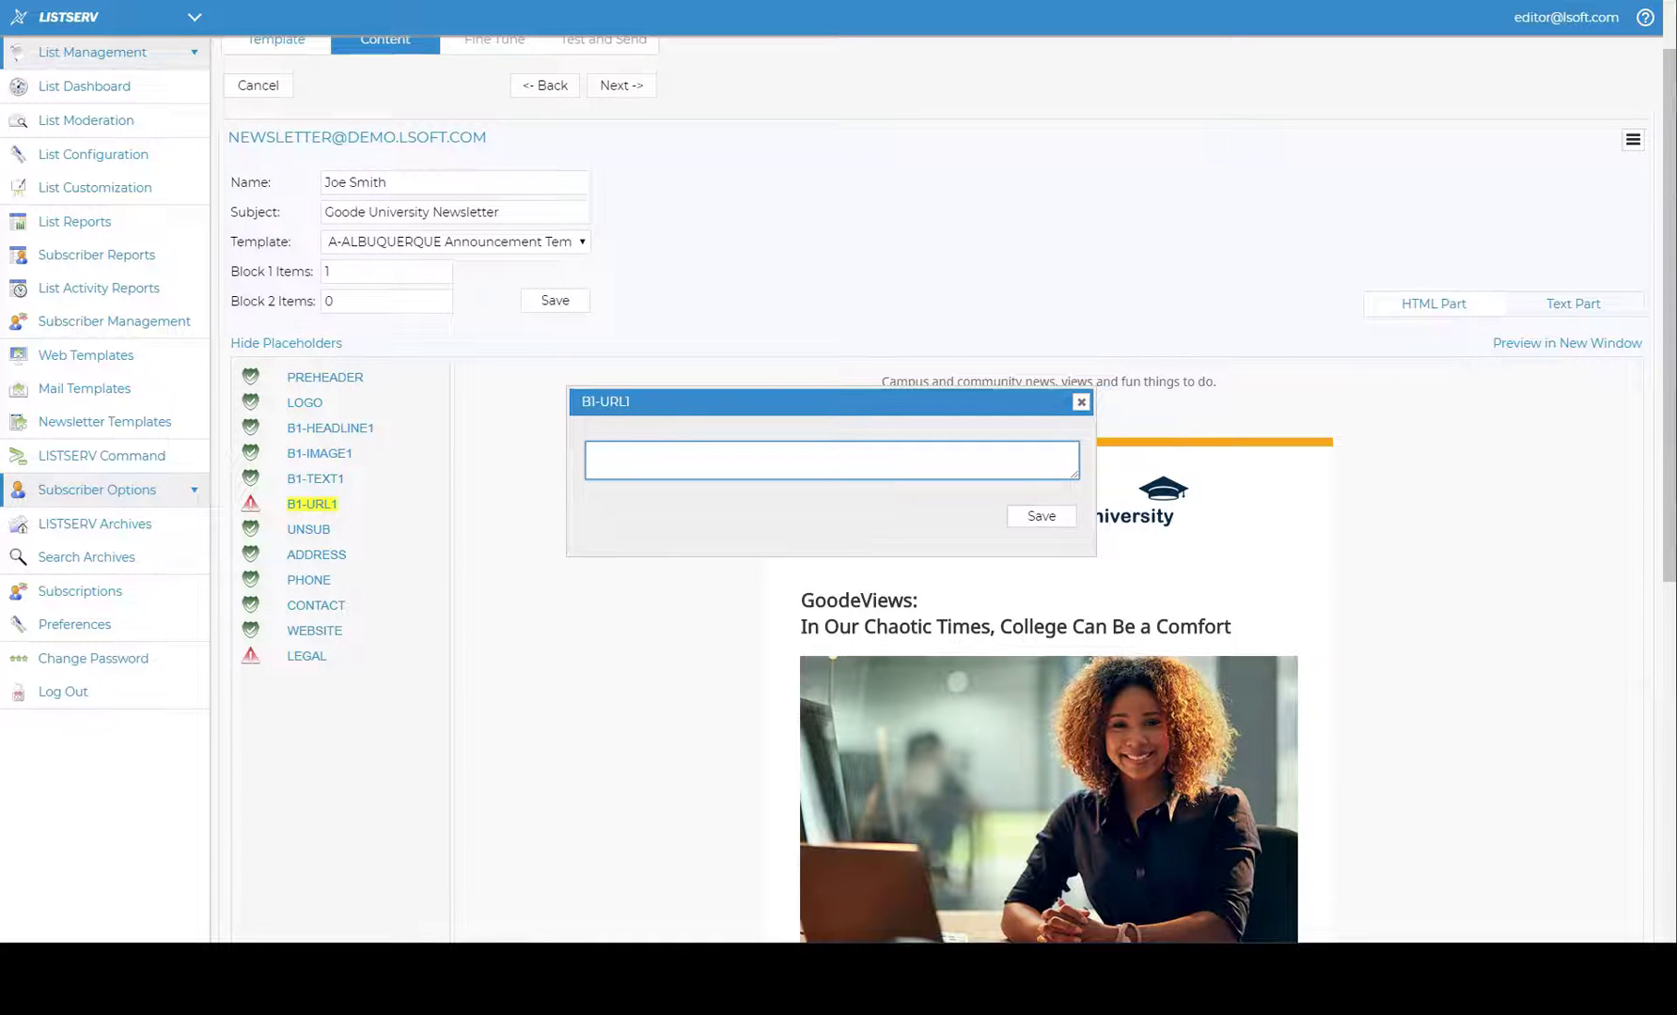
left_click(1048, 455)
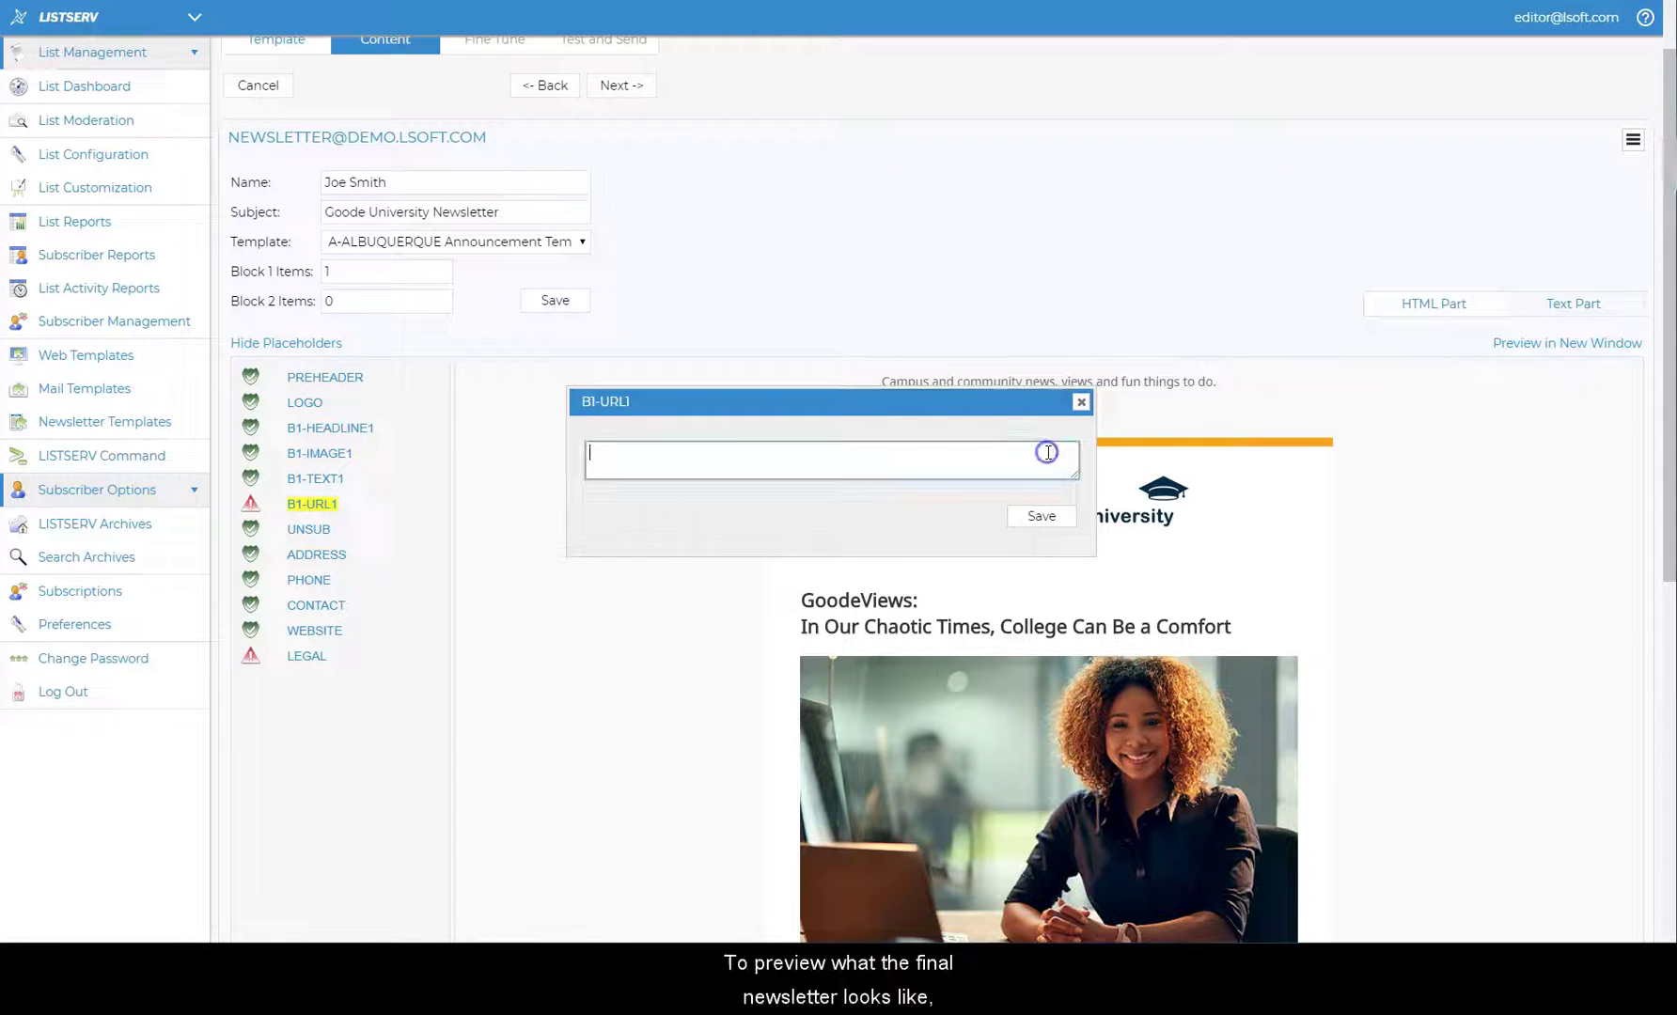
type("http://www.example.edu")
left_click(1043, 516)
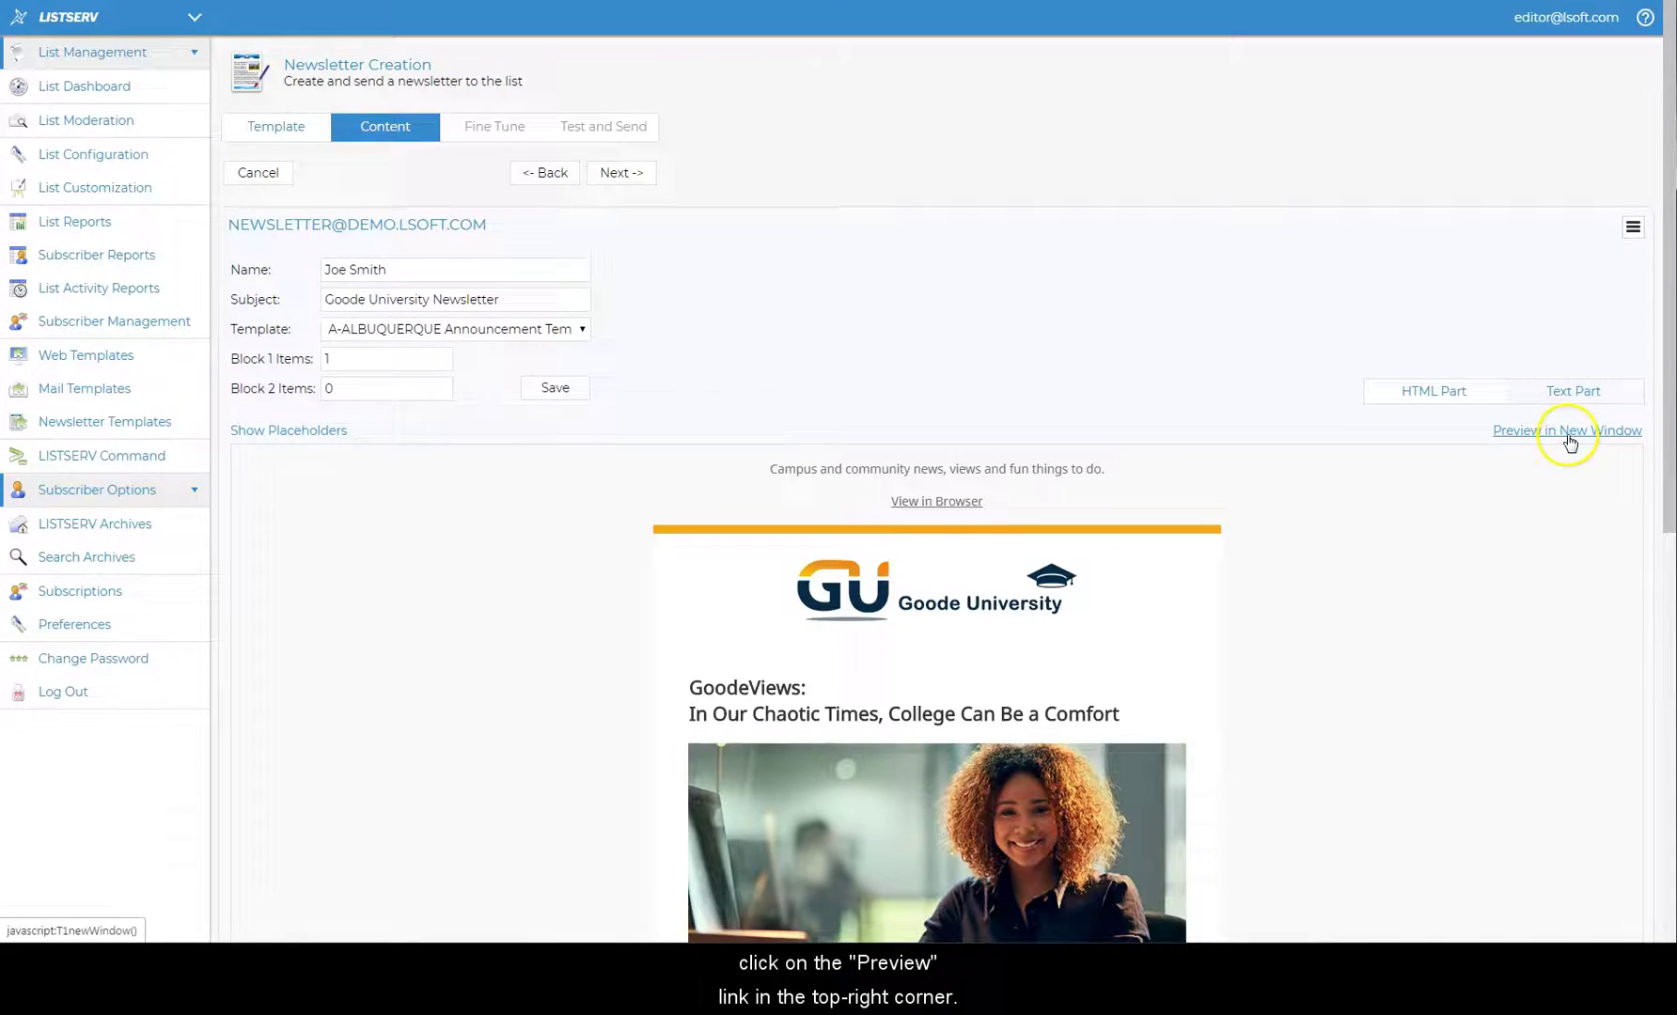
left_click(1569, 434)
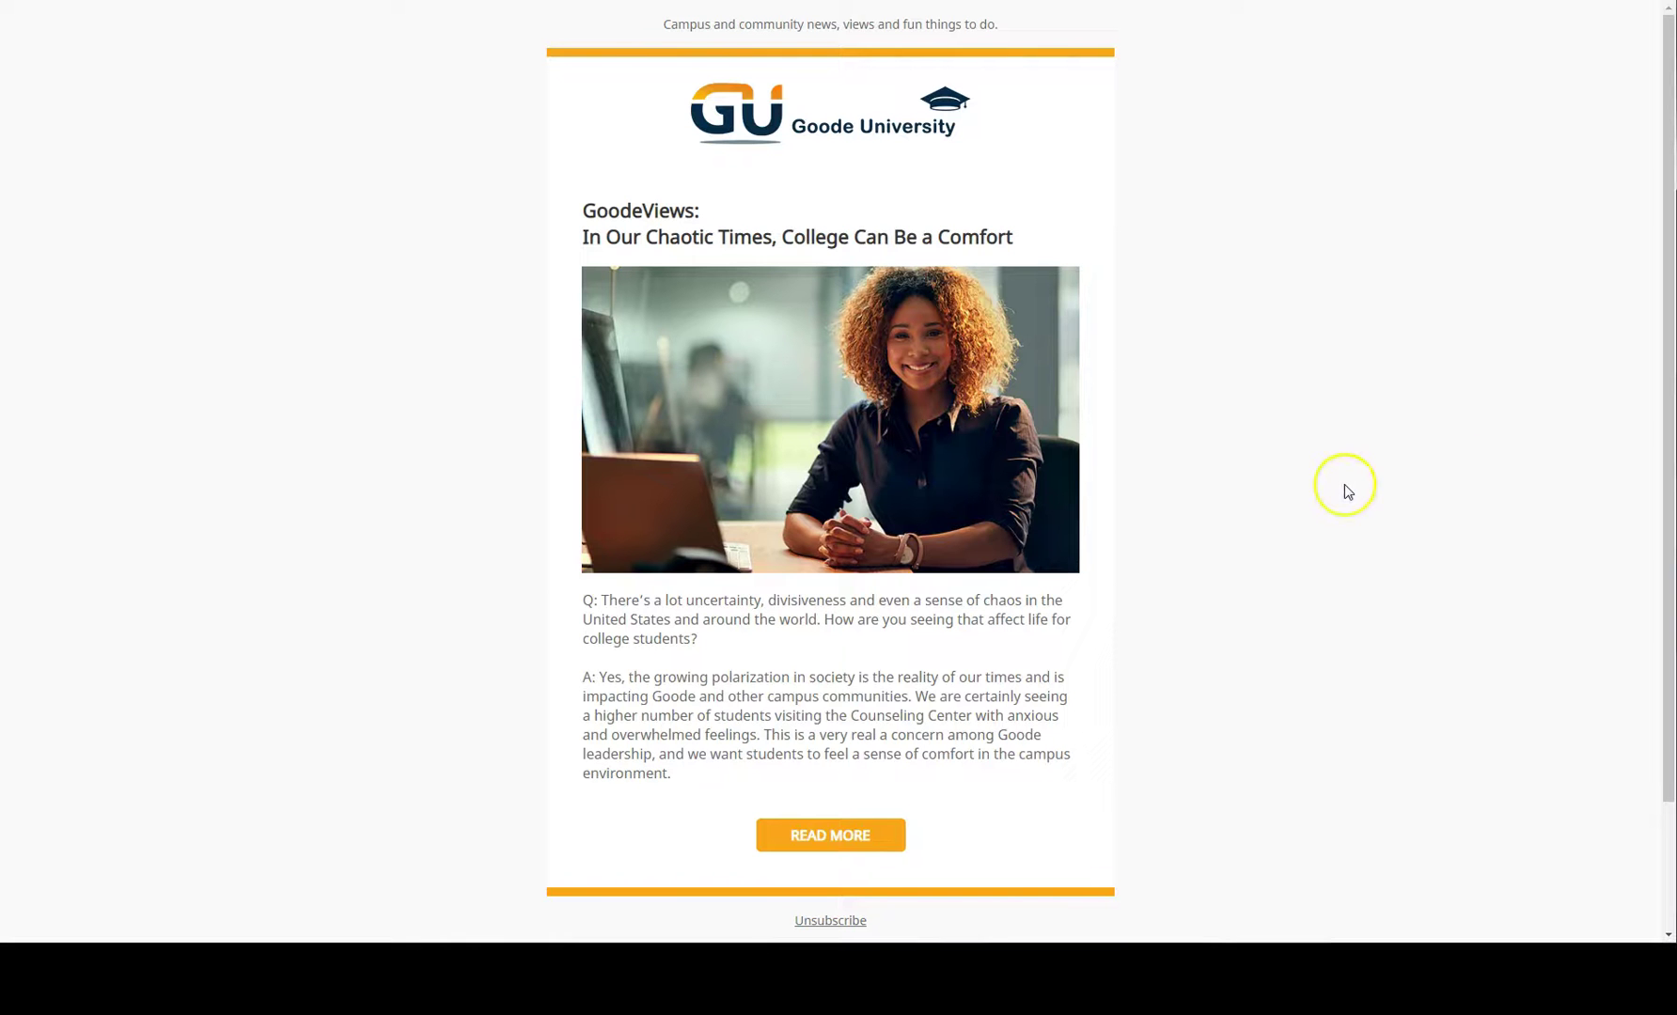
scroll(1344, 491, "down", 2)
scroll(1344, 491, "up", 2)
left_click(1325, 478)
left_click(557, 36)
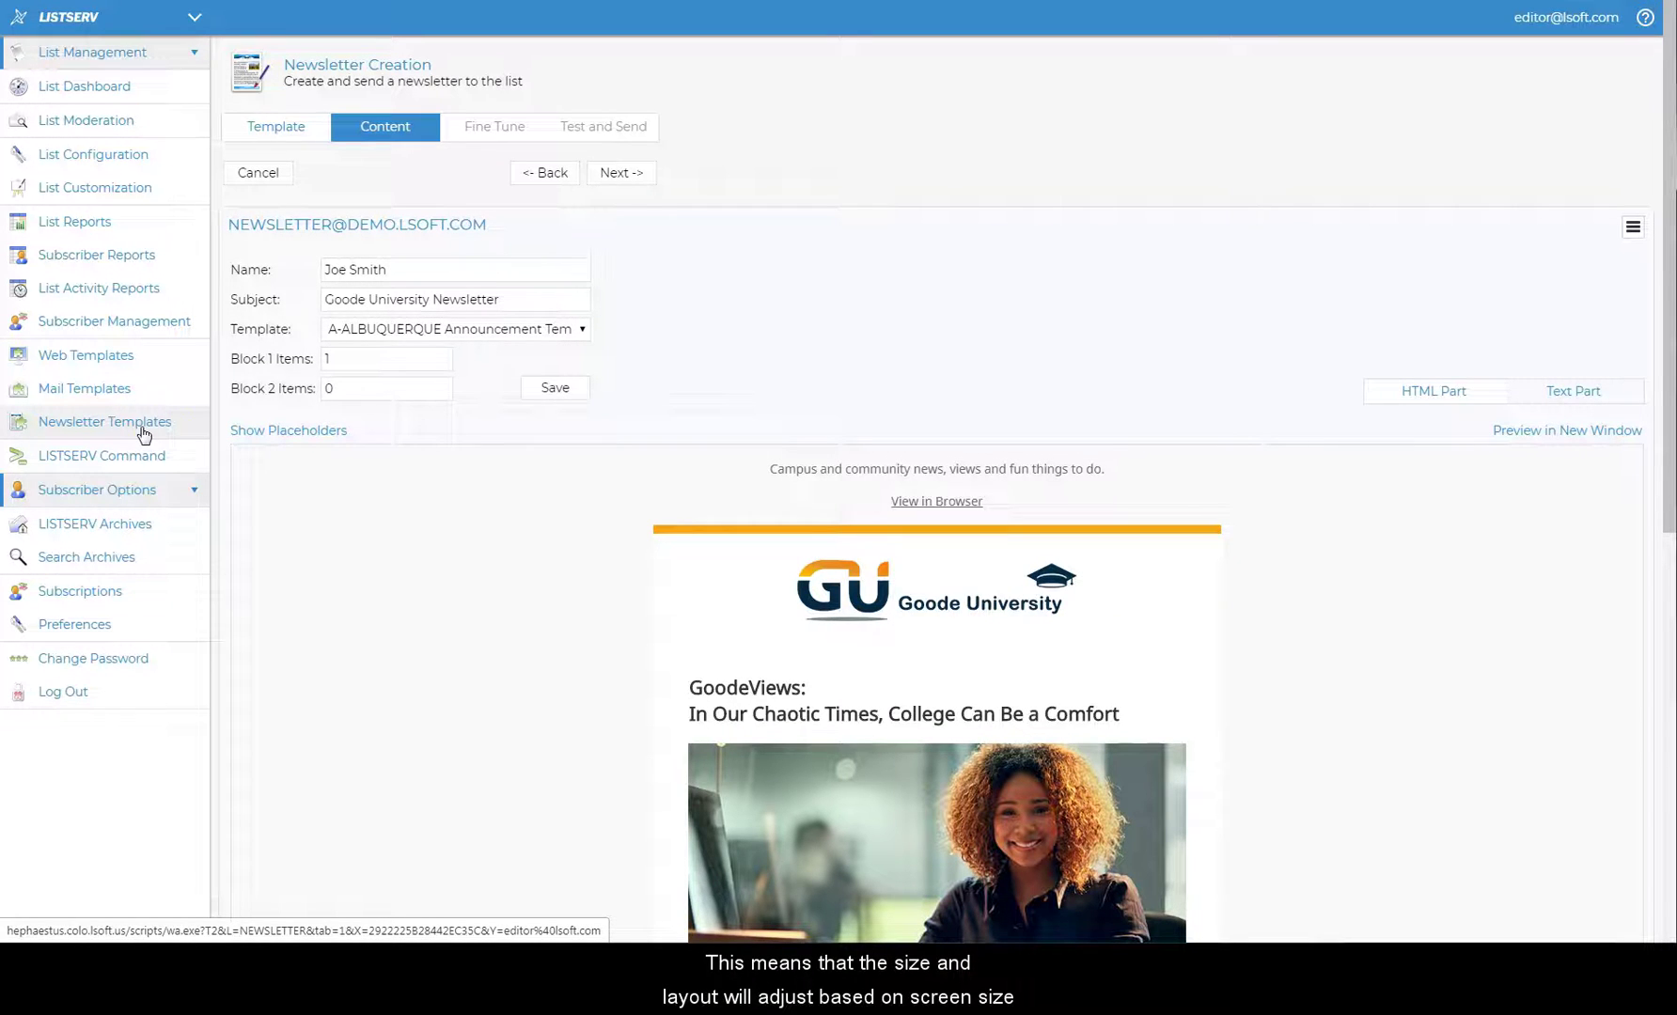
scroll(479, 589, "down", 4)
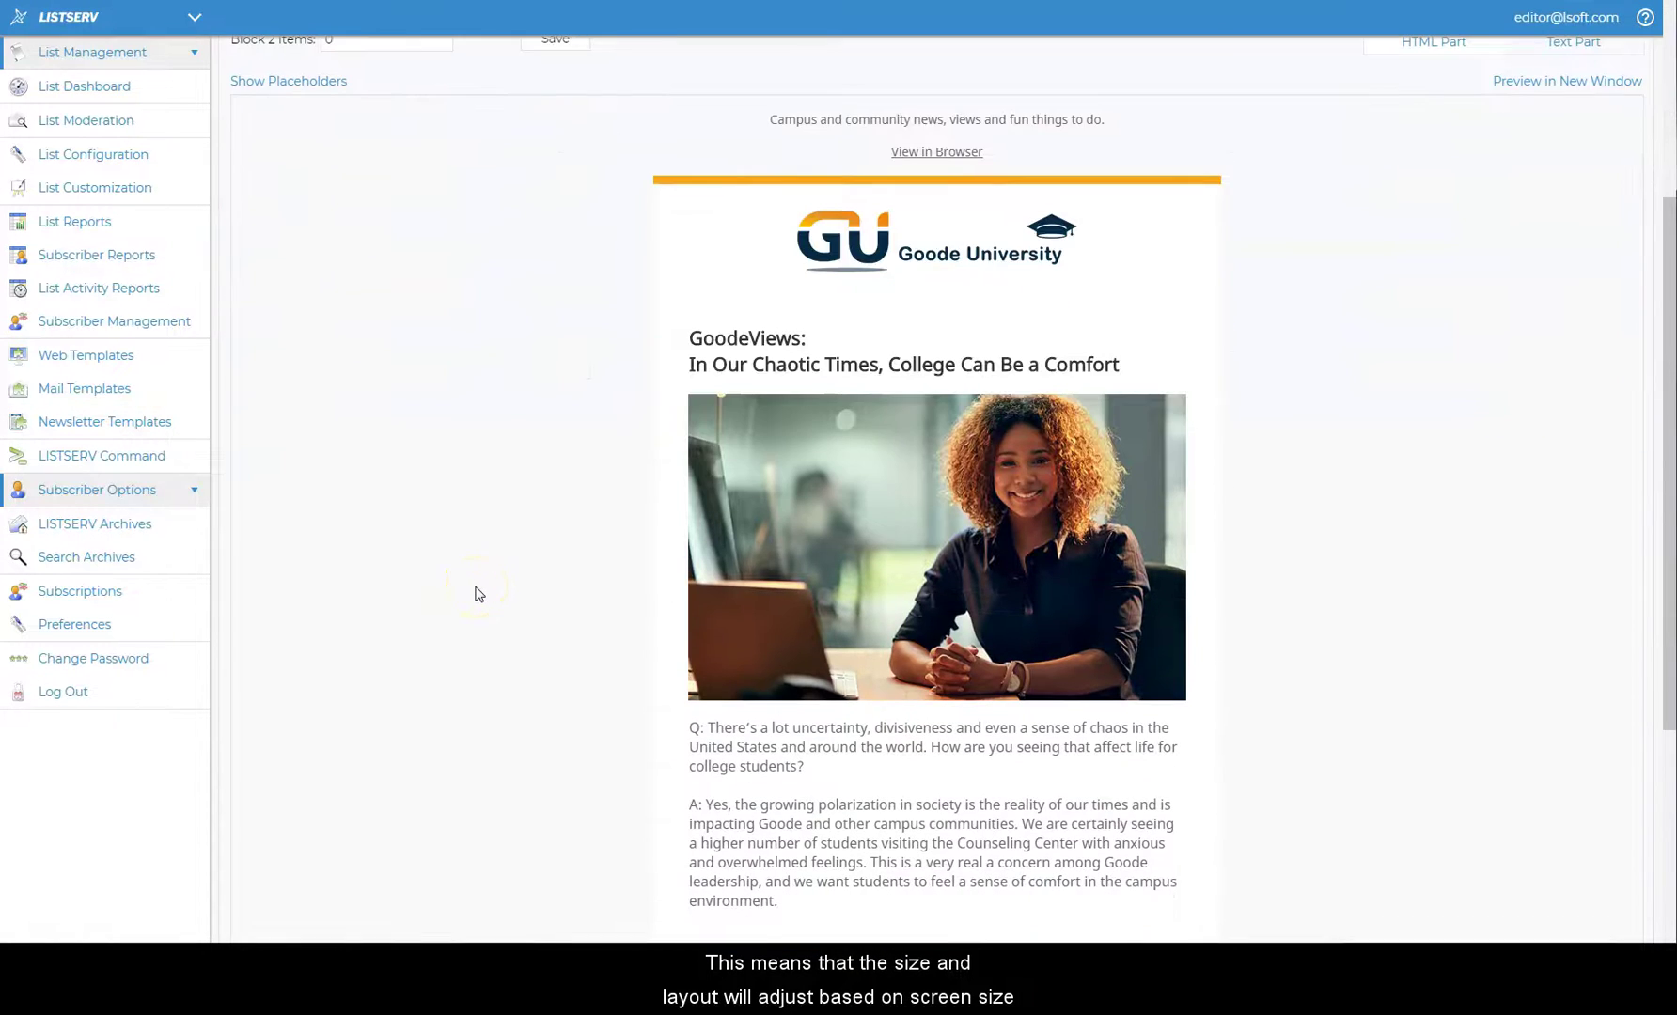
scroll(479, 593, "down", 4)
scroll(478, 593, "up", 2)
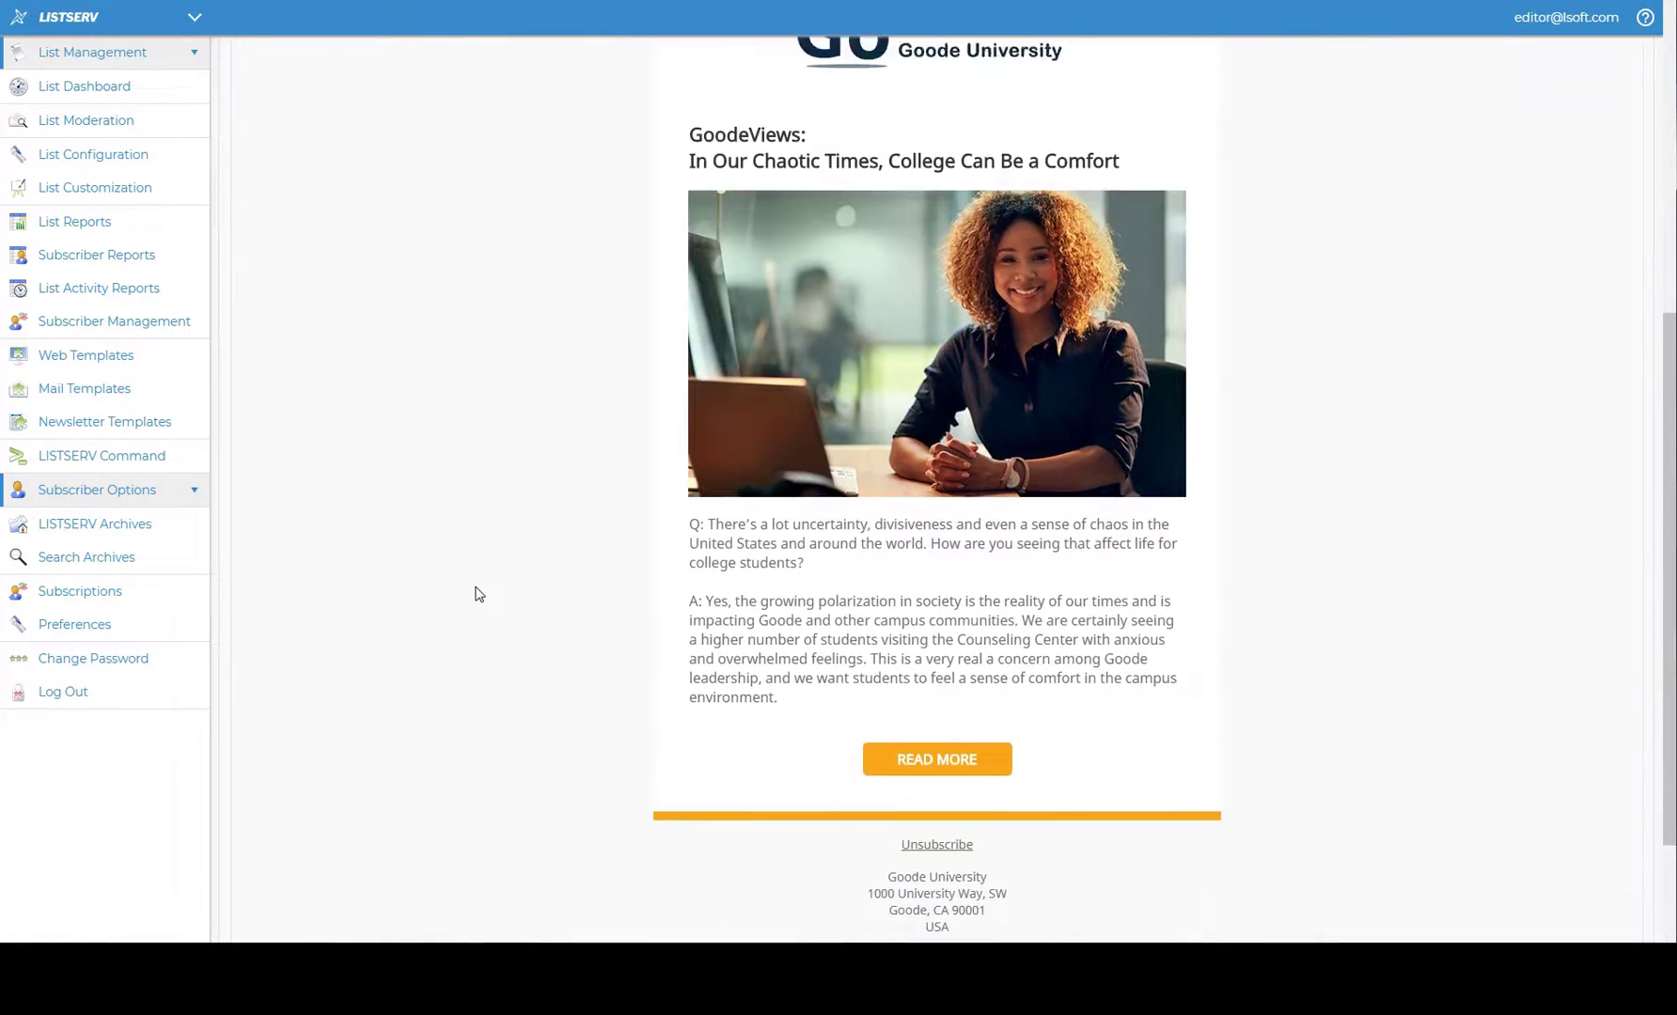
scroll(478, 593, "up", 5)
scroll(475, 597, "up", 1)
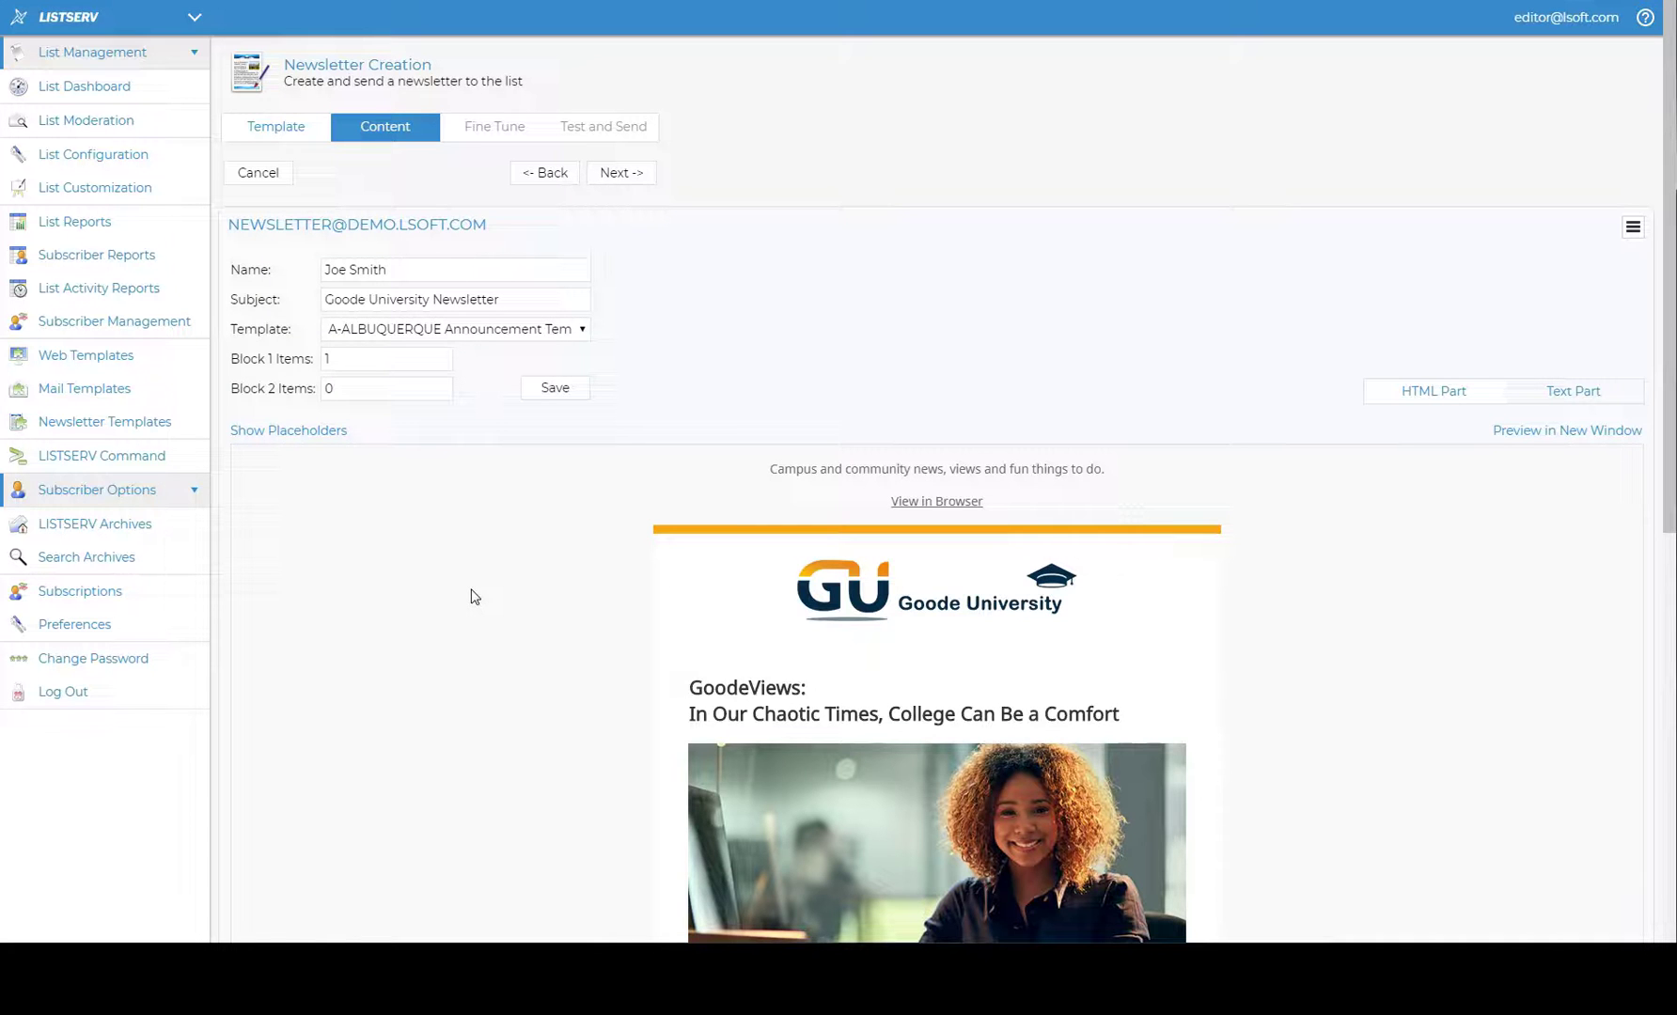
left_click(635, 175)
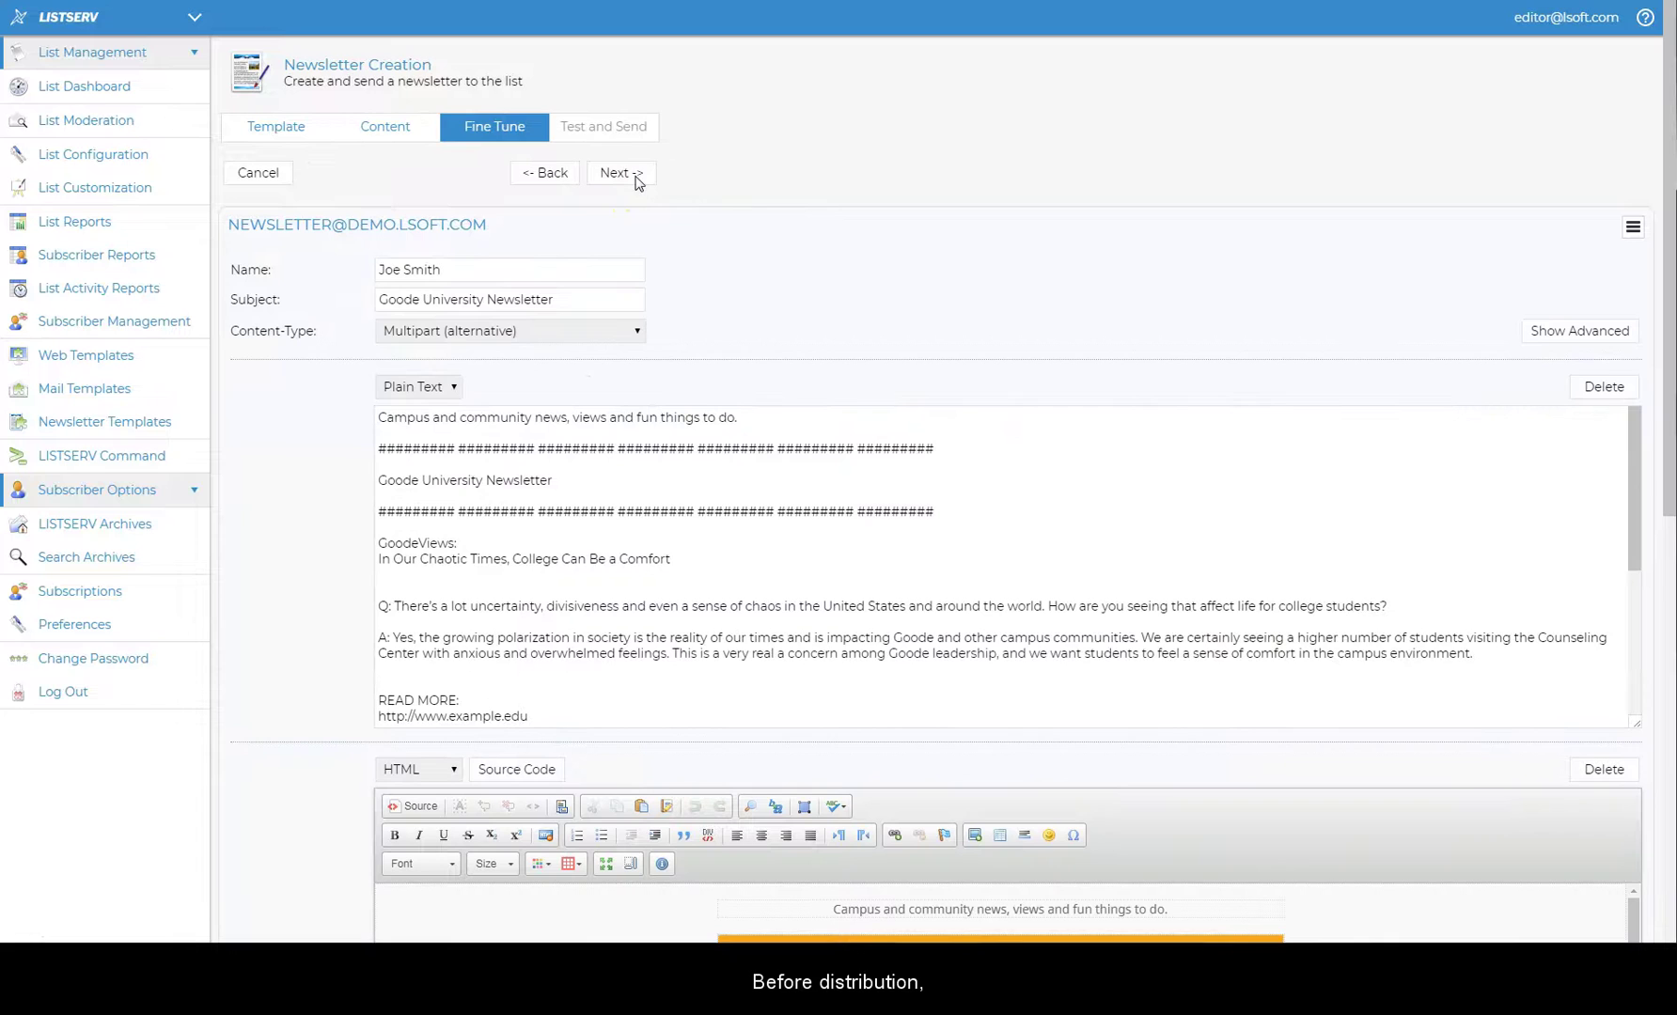
- Bold the Q: and A: labels of the article in the HTML editor
scroll(309, 490, "down", 8)
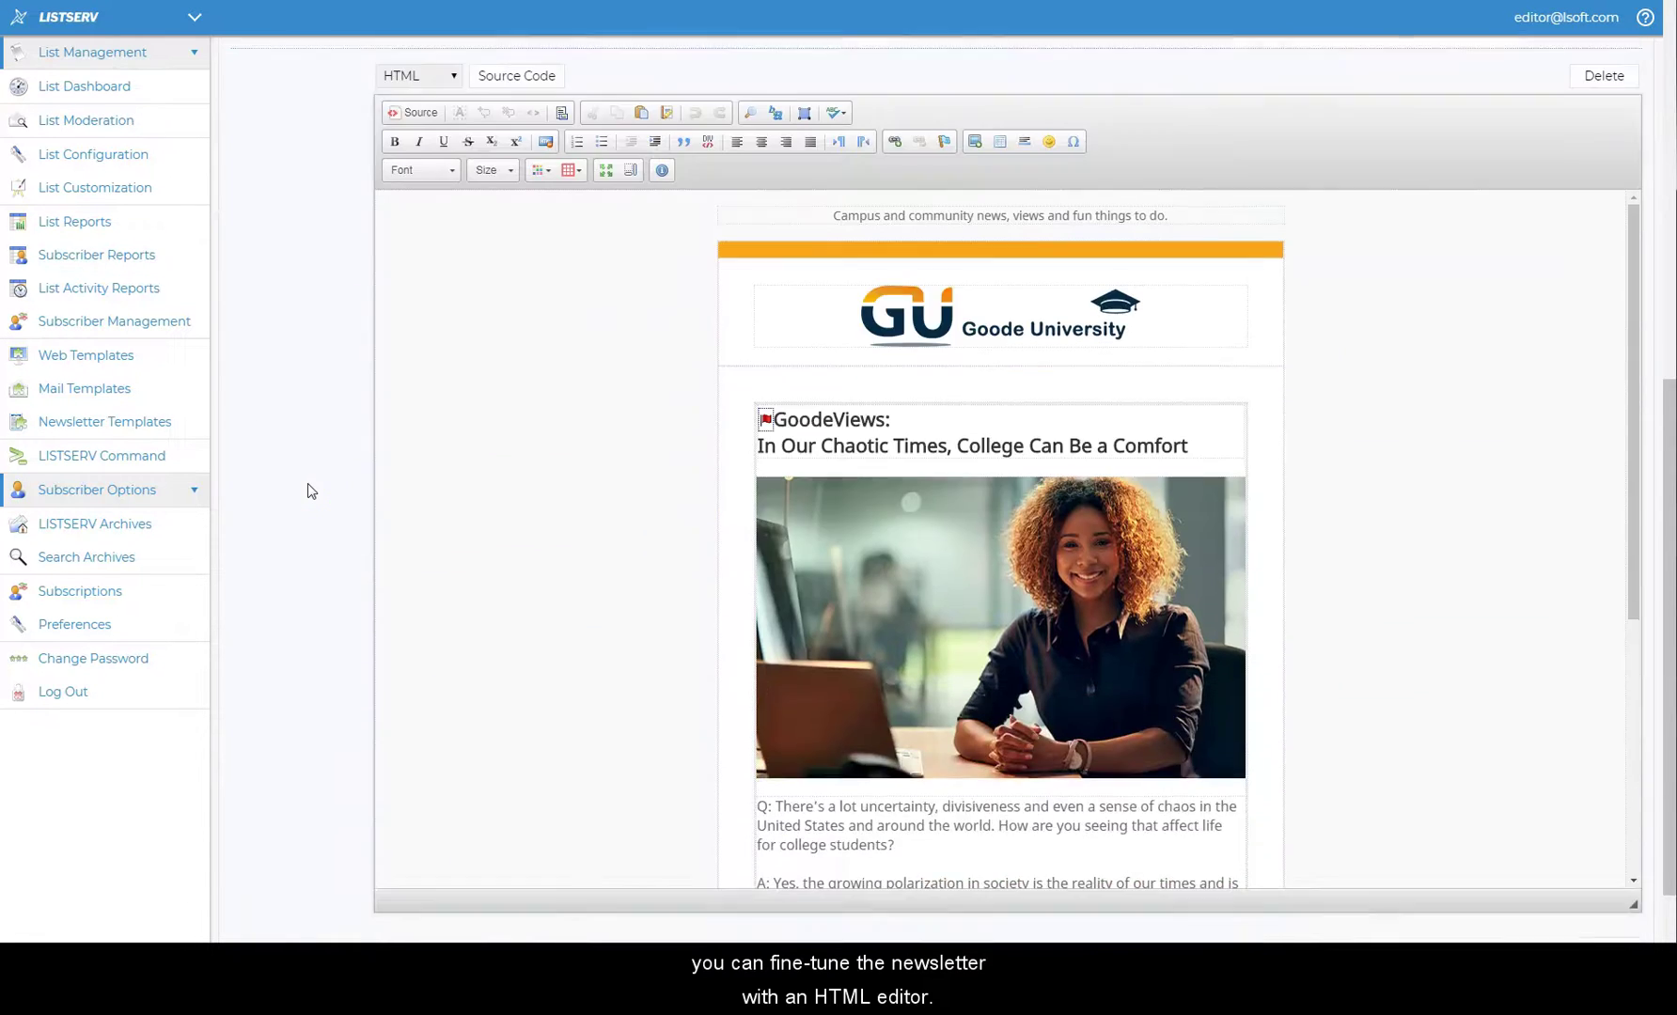
scroll(594, 535, "down", 2)
left_click_drag(775, 546, 757, 548)
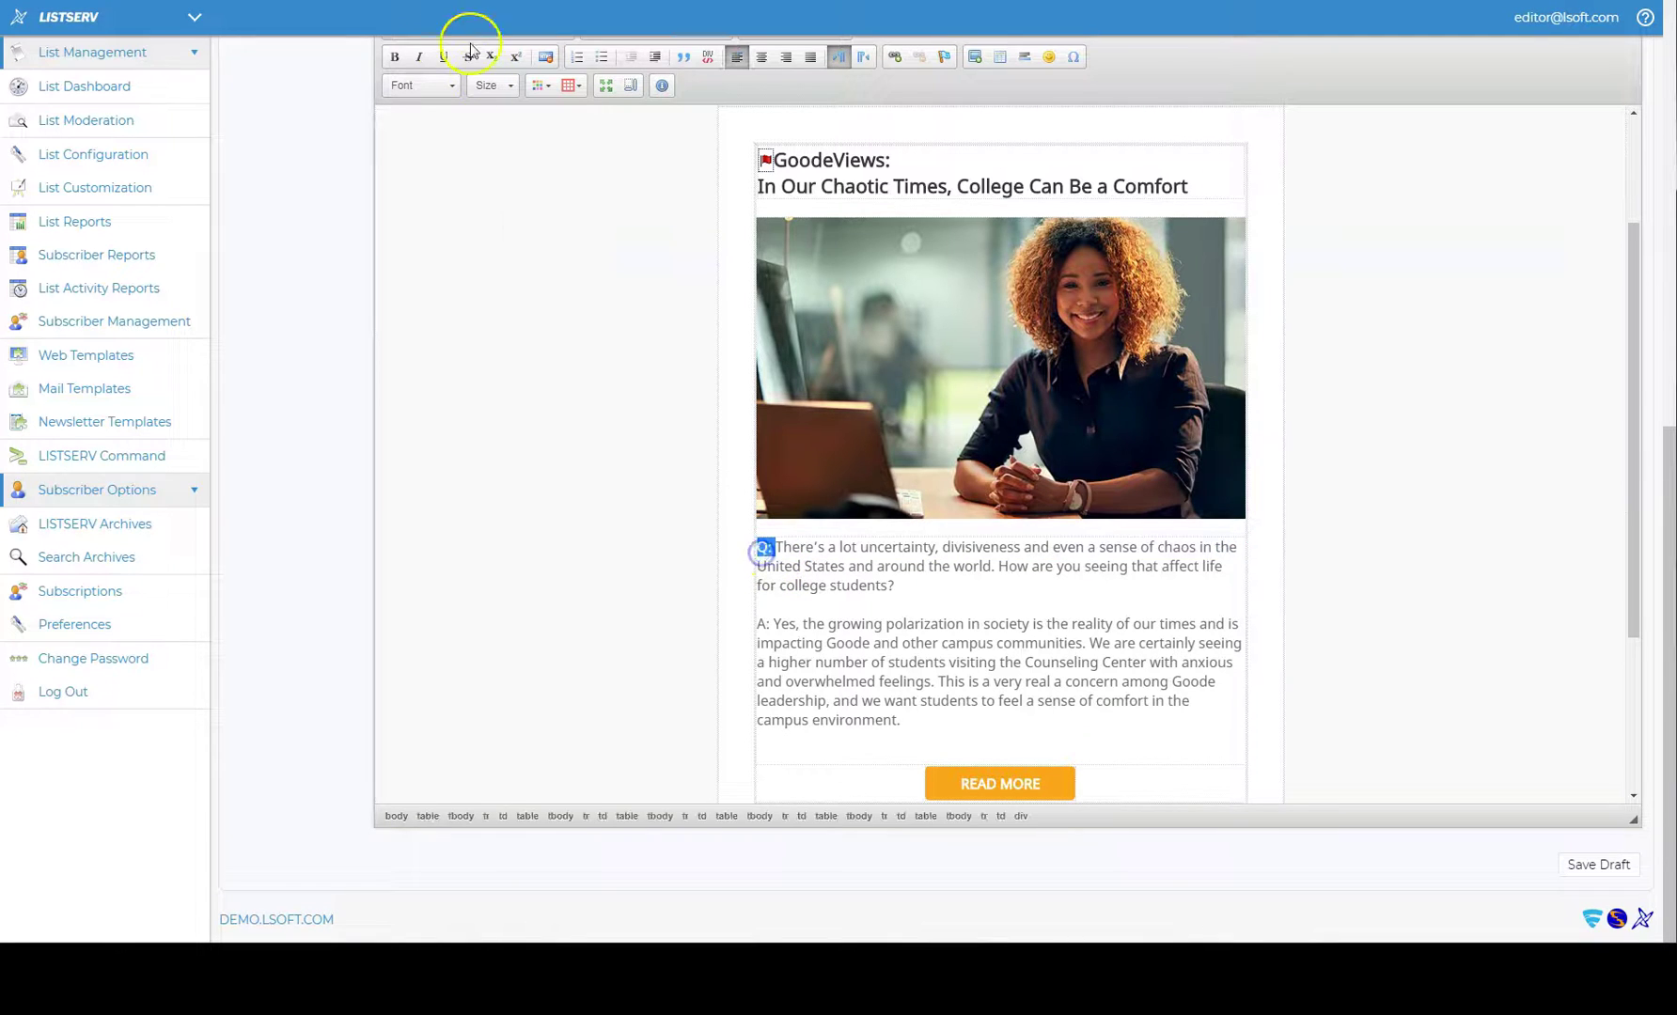
left_click(395, 56)
left_click_drag(757, 624, 770, 624)
left_click(394, 56)
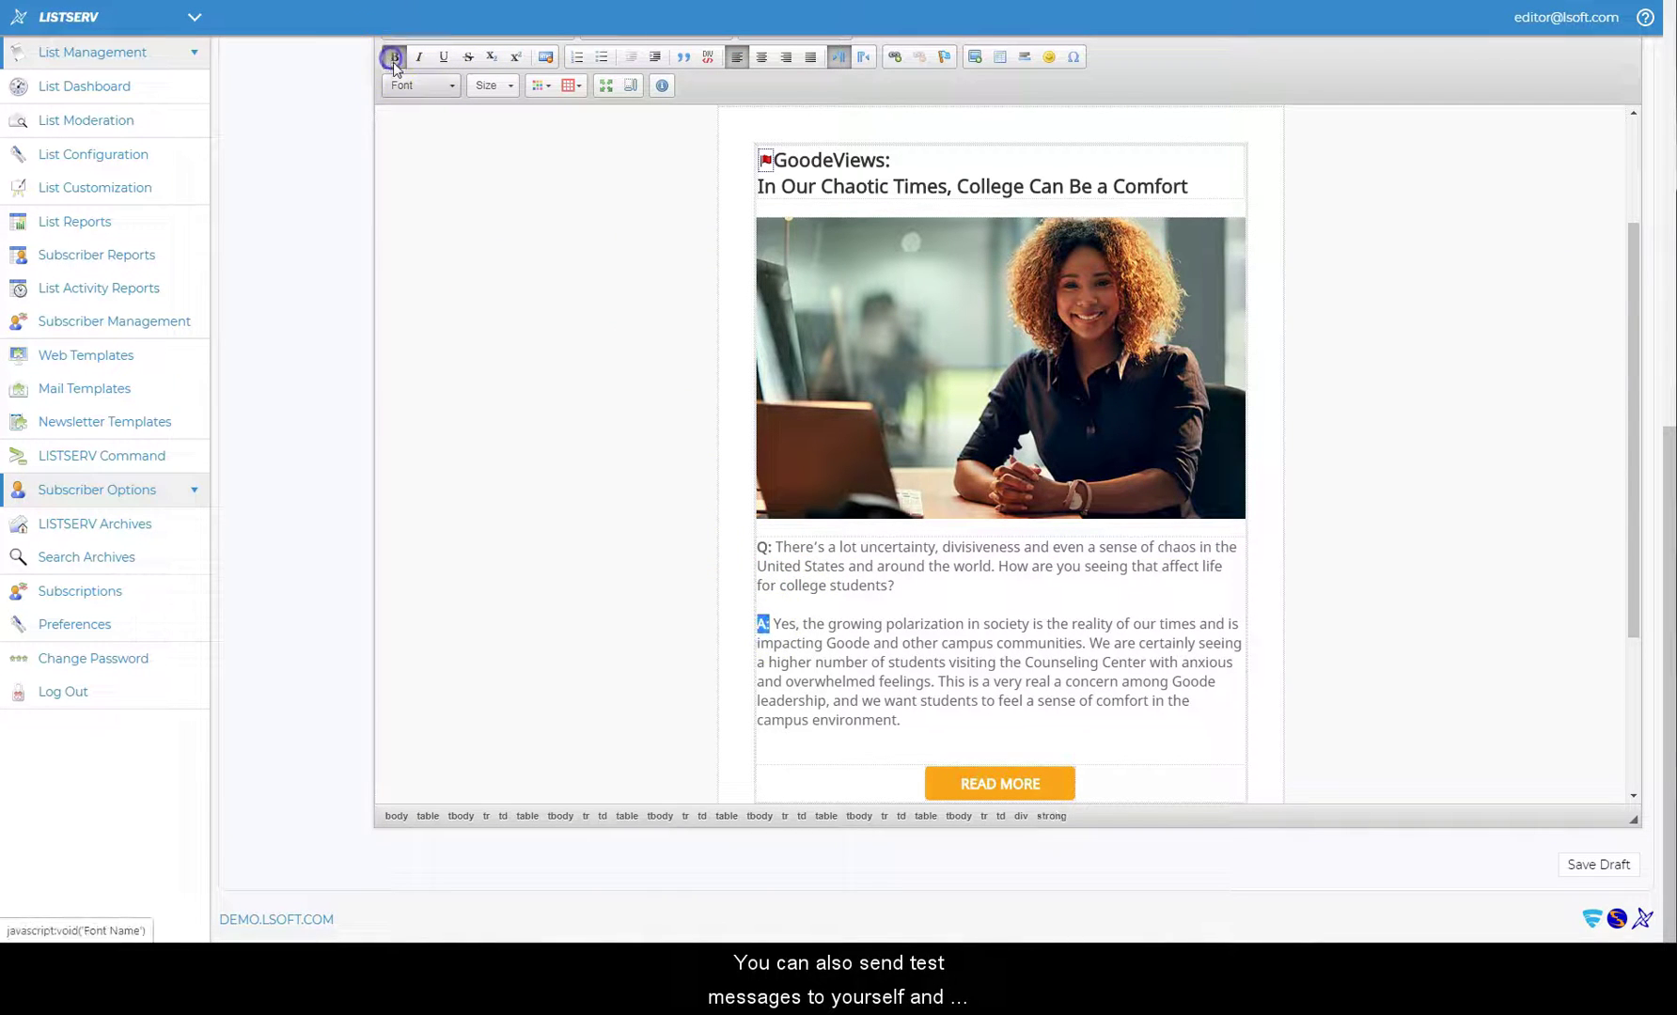
- Clear the text selection and continue past the Fine Tune step
left_click(329, 483)
left_click(1179, 851)
left_click(948, 669)
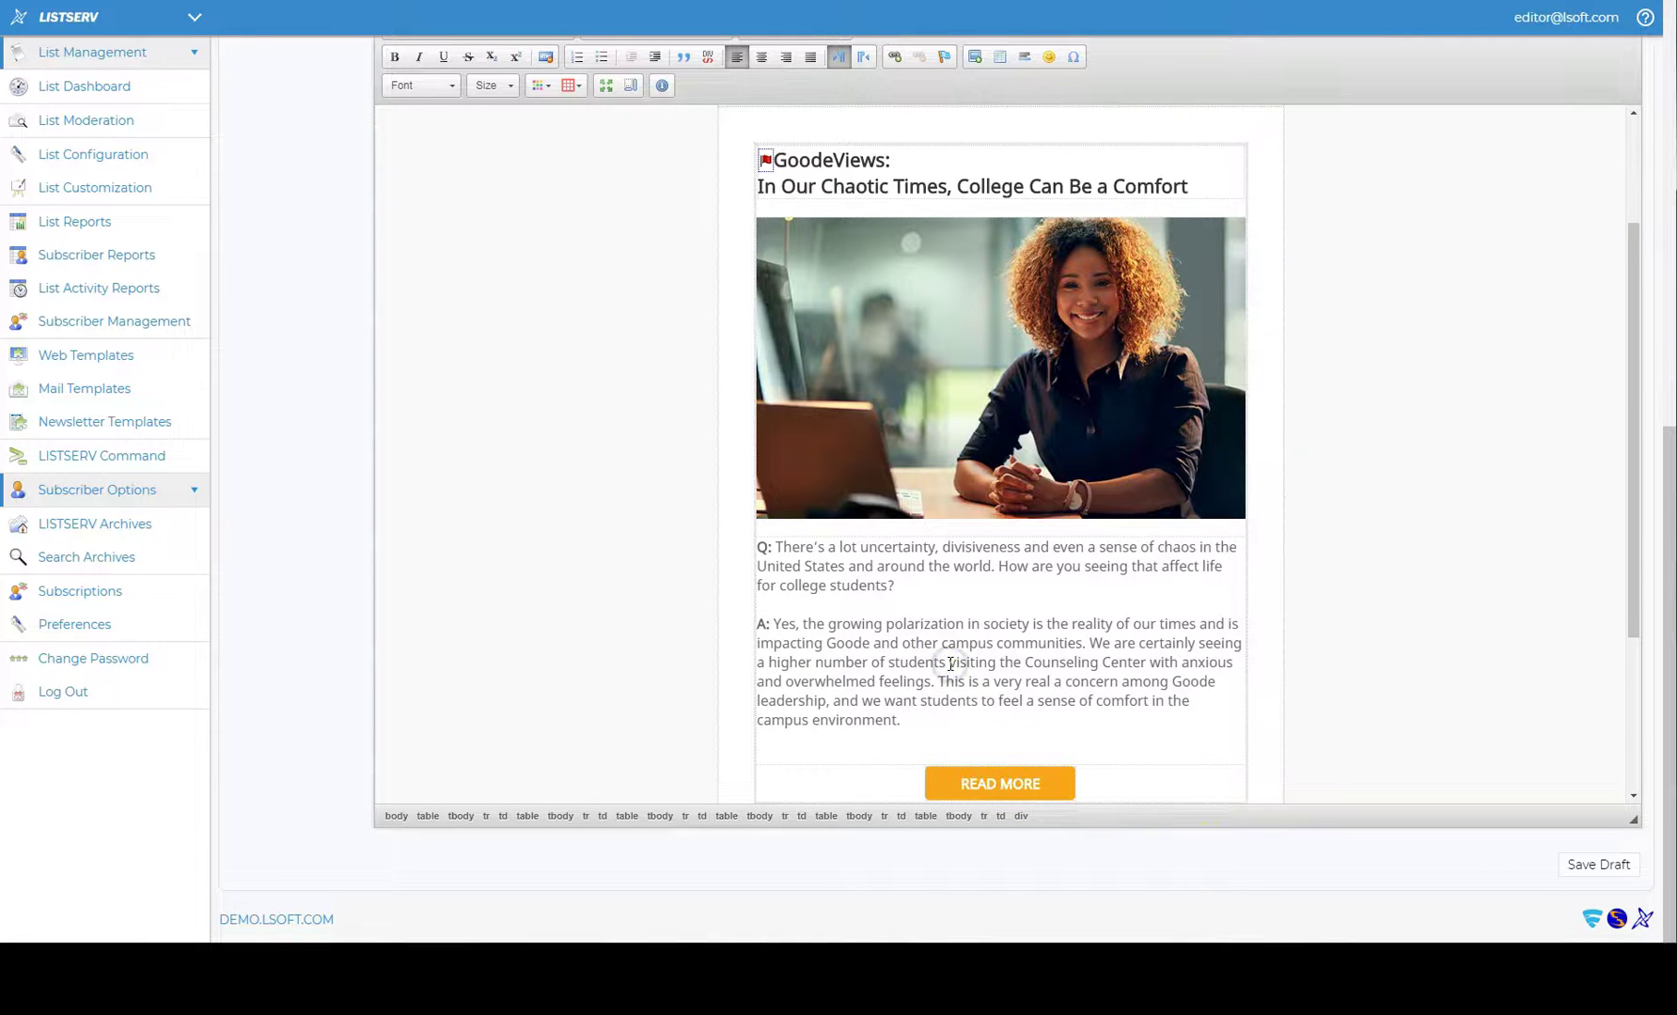
scroll(947, 669, "up", 2)
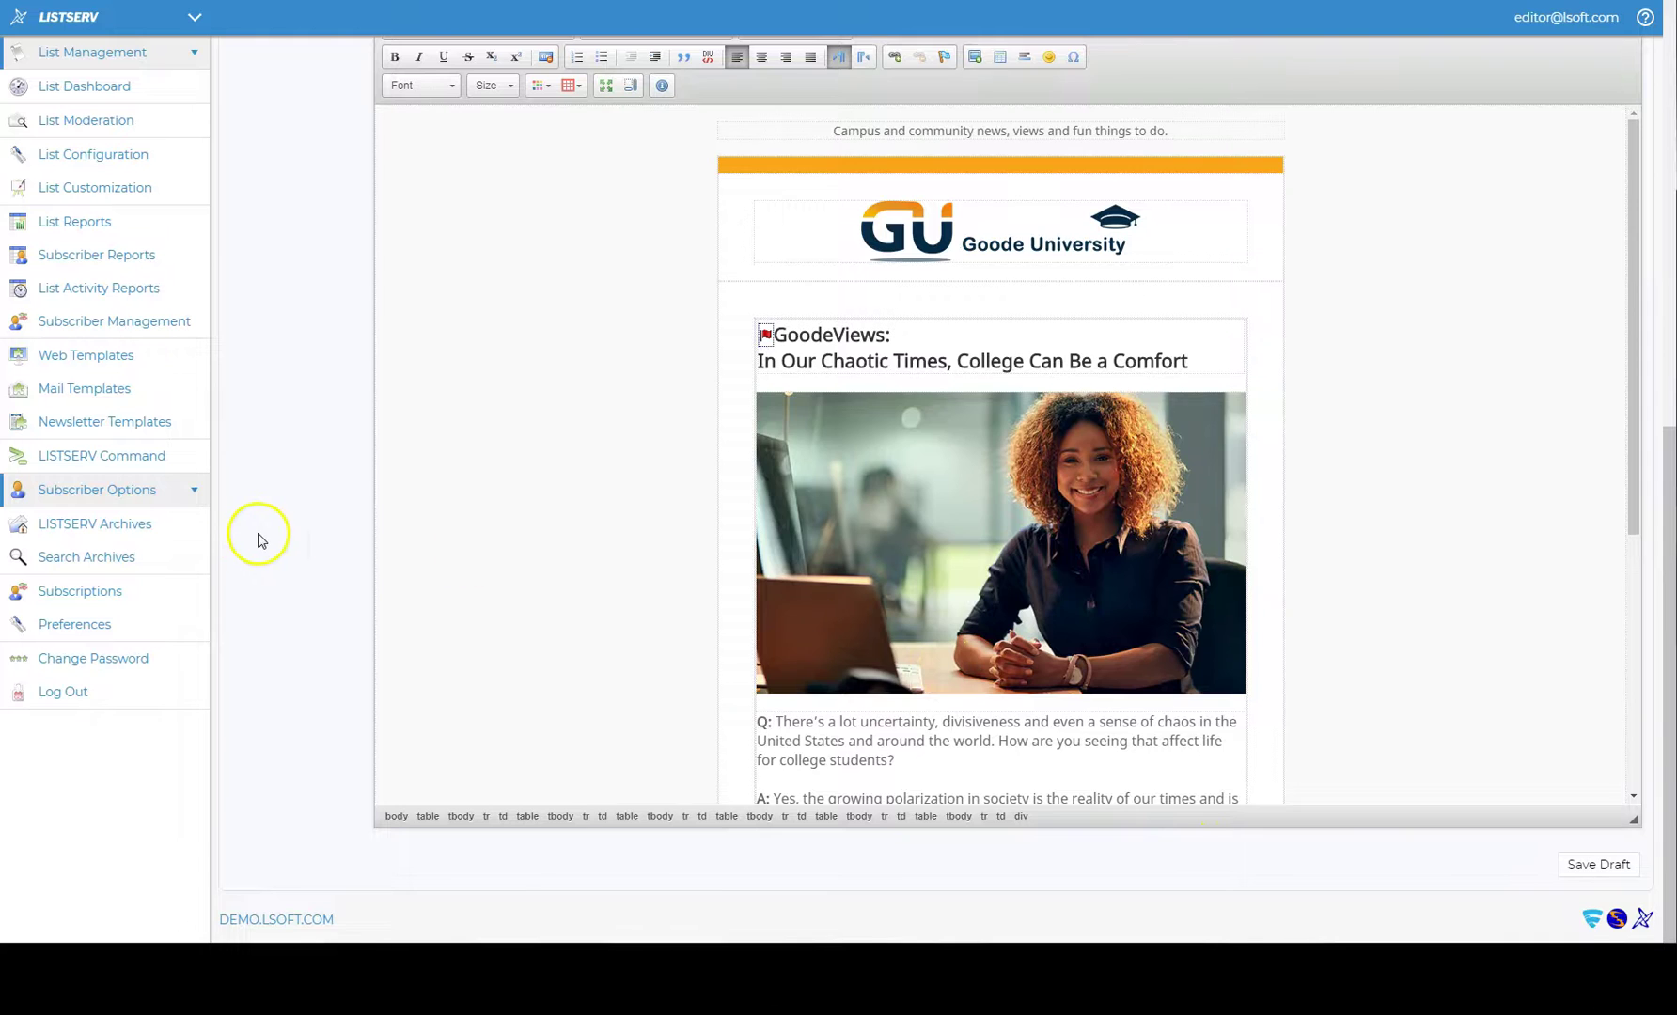
scroll(263, 532, "up", 5)
scroll(294, 511, "up", 2)
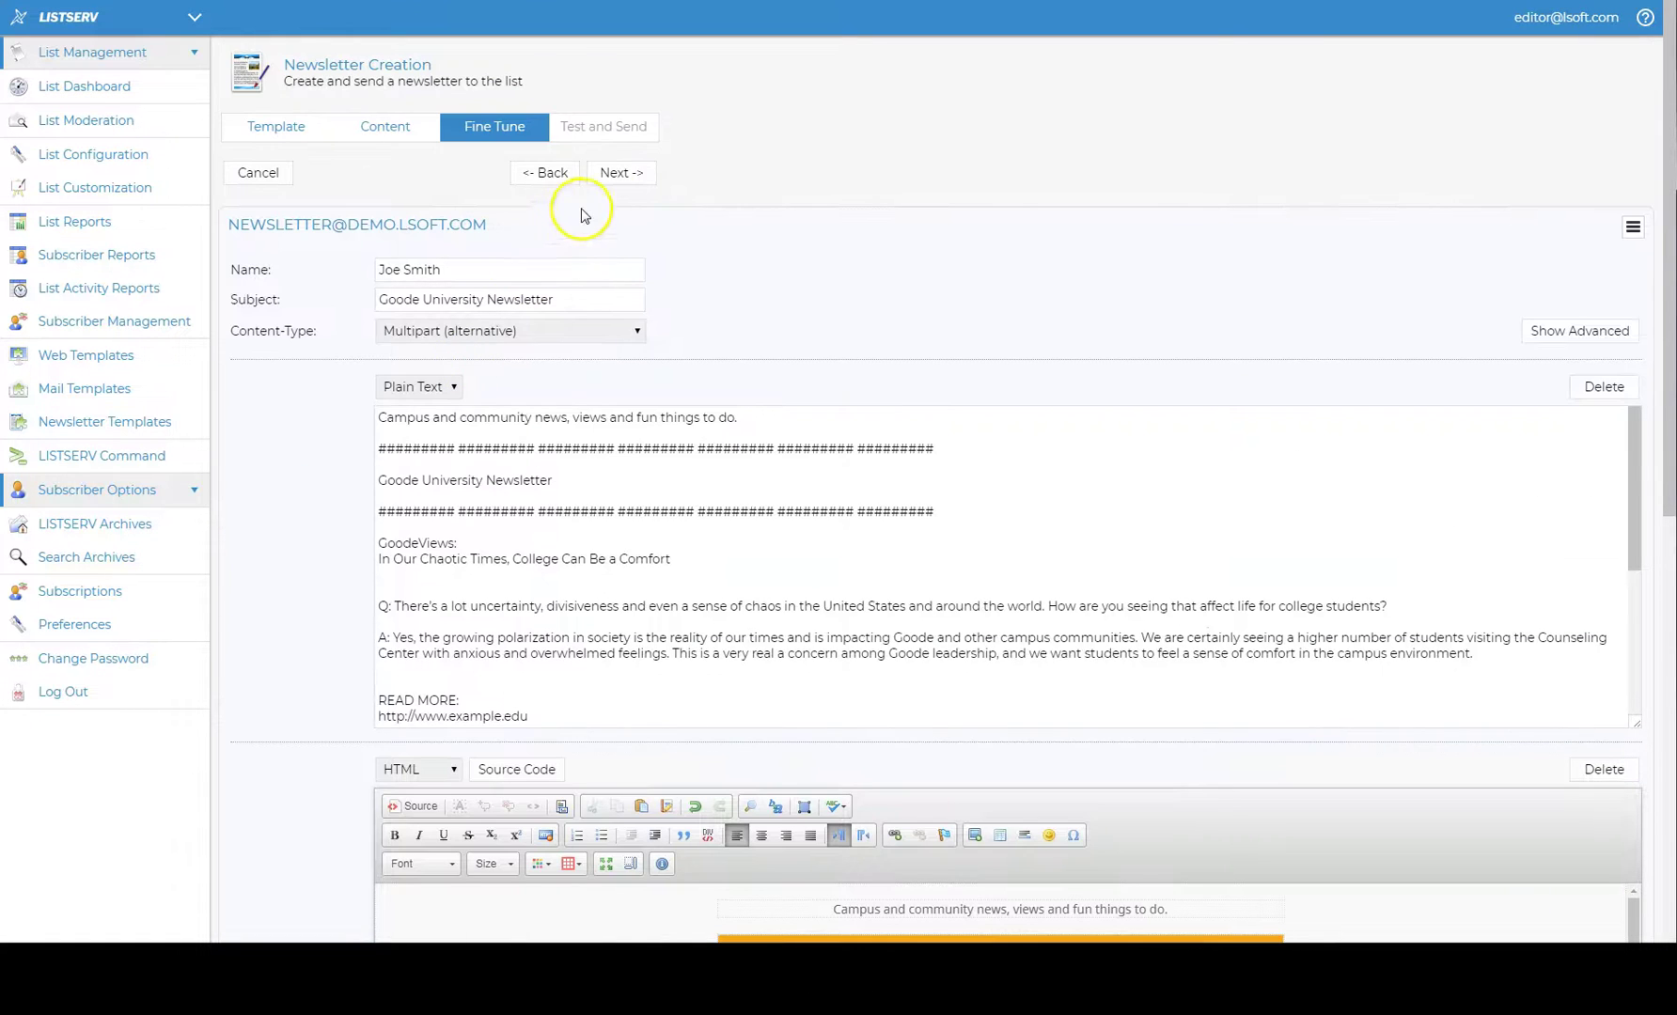
left_click(612, 173)
- Choose Use Abstract so the HTML part becomes the RSS abstract
left_click(939, 525)
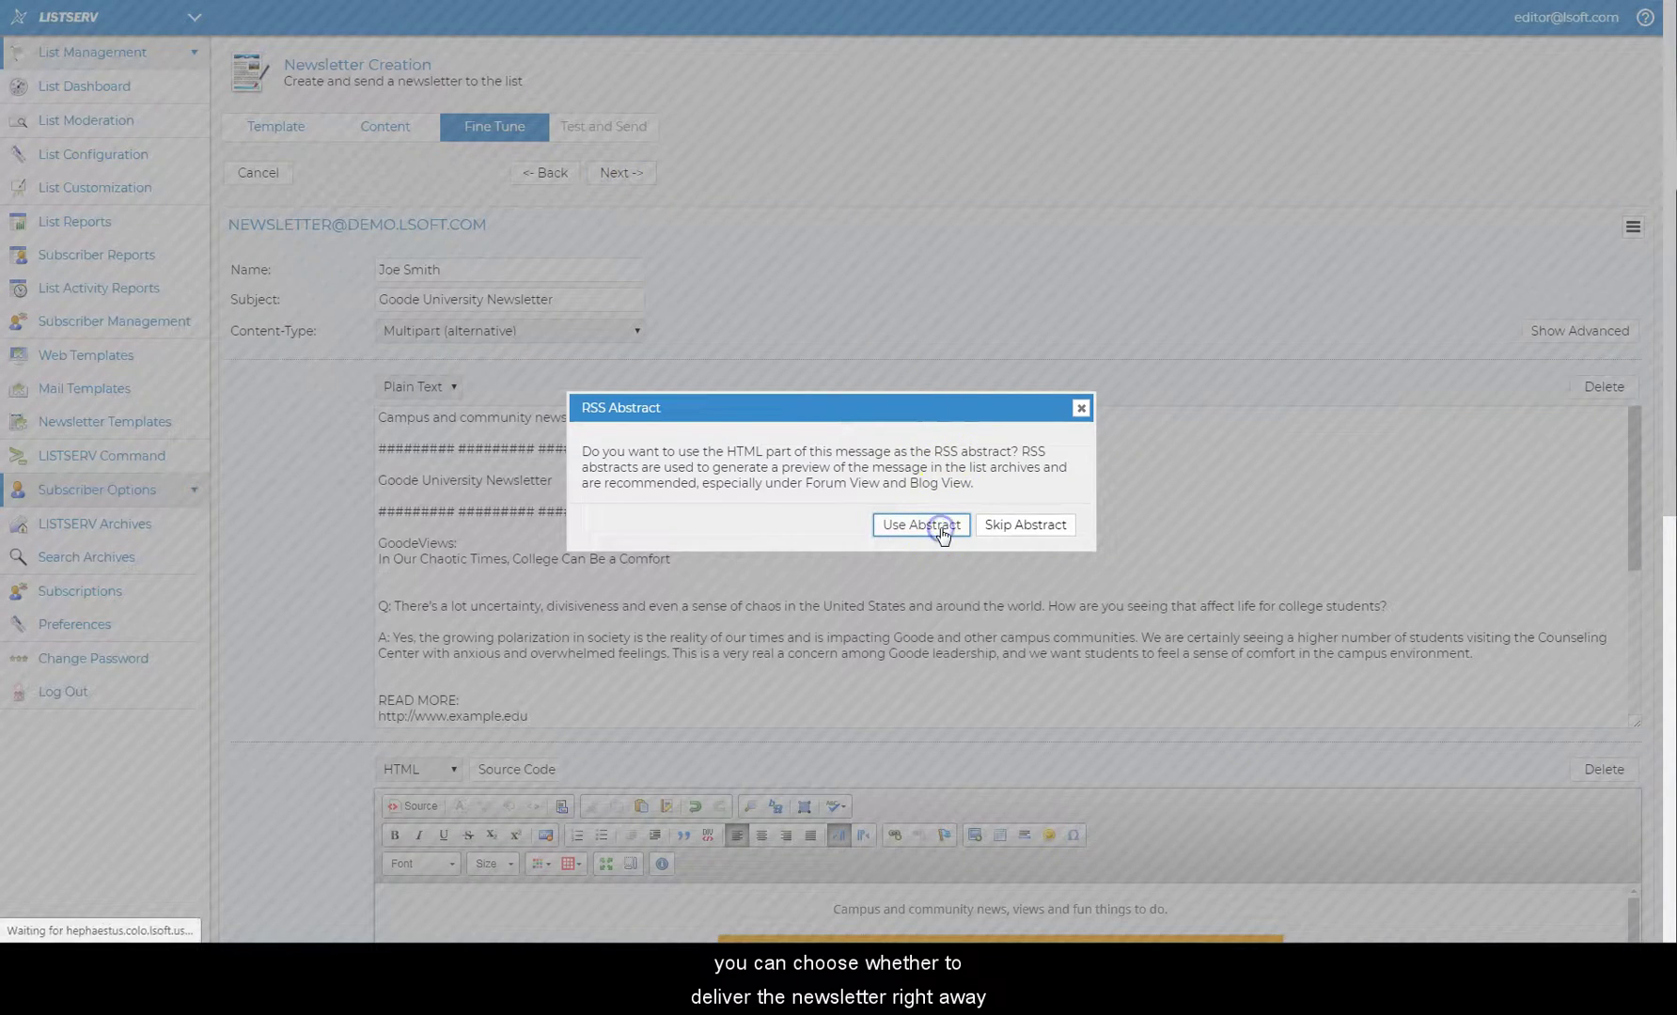